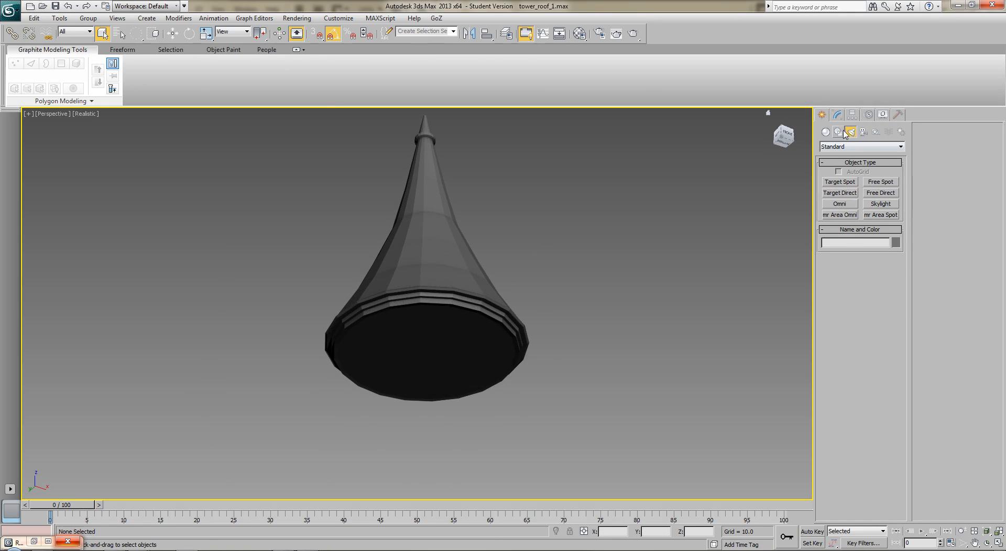
# Step: Delete the large polygon closing the underside of the tower roof
pyautogui.click(837, 115)
pyautogui.click(481, 278)
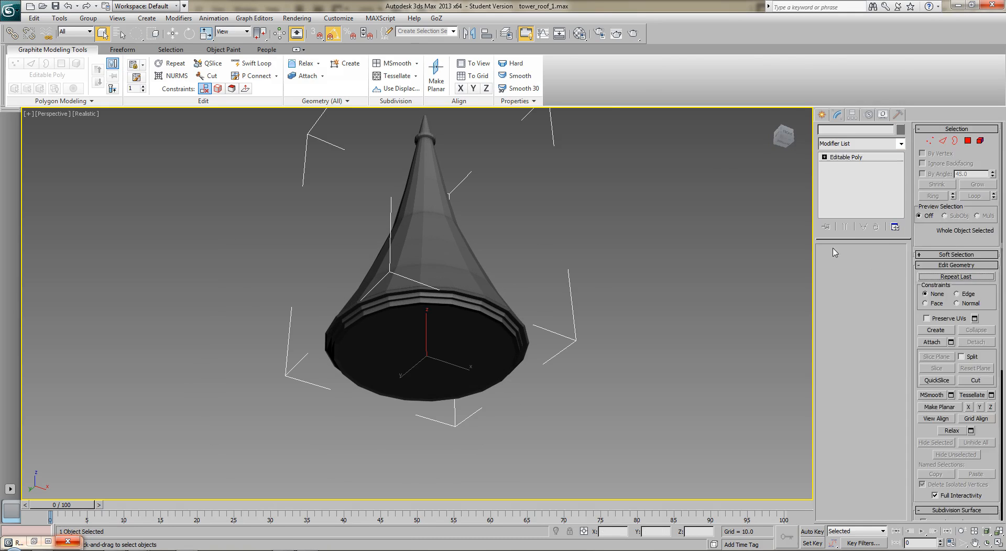
pyautogui.click(873, 262)
pyautogui.click(398, 329)
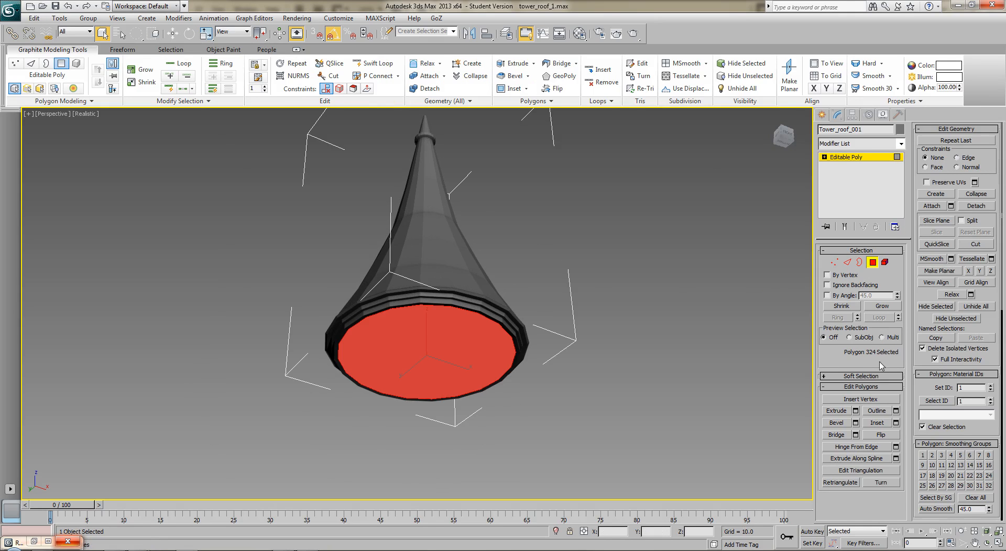
pyautogui.press('Delete')
# Step: Show edged faces and delete the two ring-shaped polygons between the trim bands under the roof's rim
pyautogui.moveTo(552, 327)
pyautogui.keyDown('alt'); pyautogui.mouseDown(button='middle')
pyautogui.moveTo(550, 355)
pyautogui.moveTo(544, 330)
pyautogui.mouseUp(button='middle'); pyautogui.keyUp('alt')
pyautogui.scroll(5, 540, 314)
pyautogui.keyDown('alt'); pyautogui.moveTo(523, 240); pyautogui.dragTo(513, 291, button='middle'); pyautogui.keyUp('alt')
pyautogui.press('F4')
pyautogui.scroll(4, 513, 289)
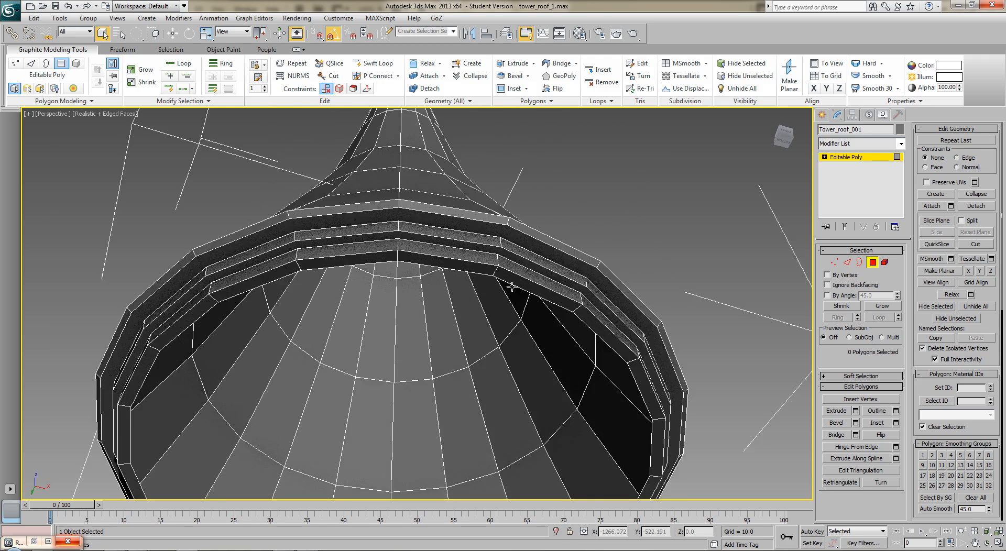
pyautogui.click(536, 297)
pyautogui.keyDown('ctrl'); pyautogui.click(530, 317); pyautogui.keyUp('ctrl')
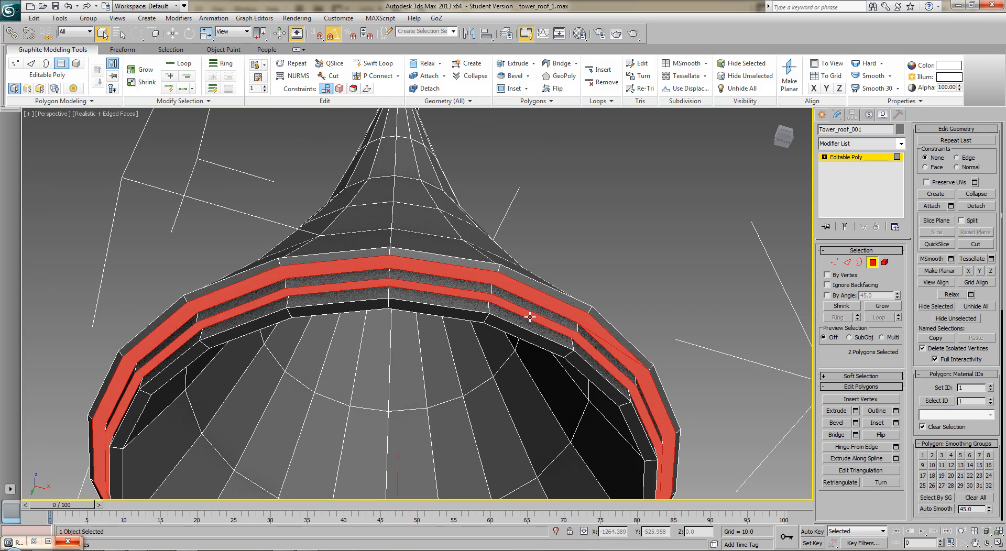
# Step: Bridge the open borders between the trim bands to close both ring gaps under the roof's rim
pyautogui.click(860, 262)
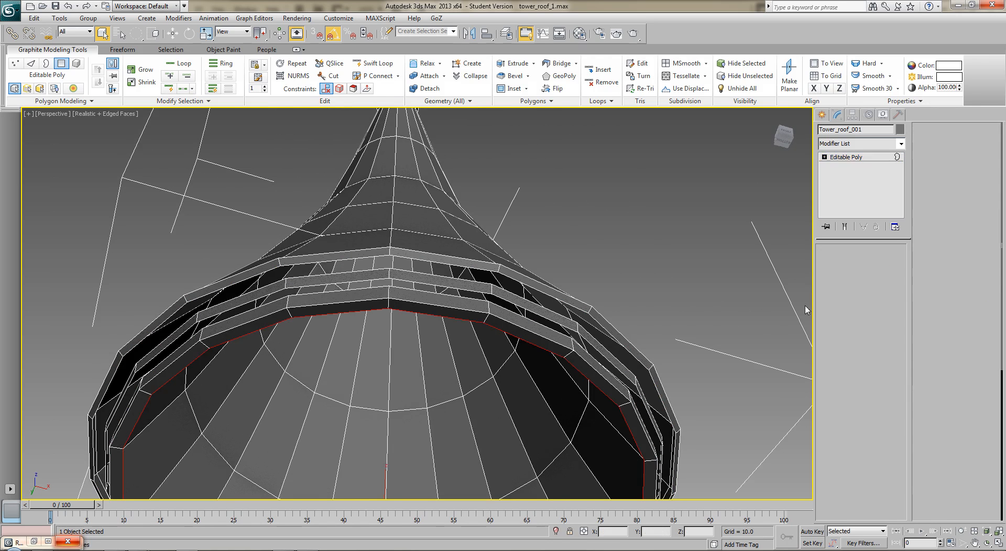
pyautogui.click(730, 283)
pyautogui.click(836, 424)
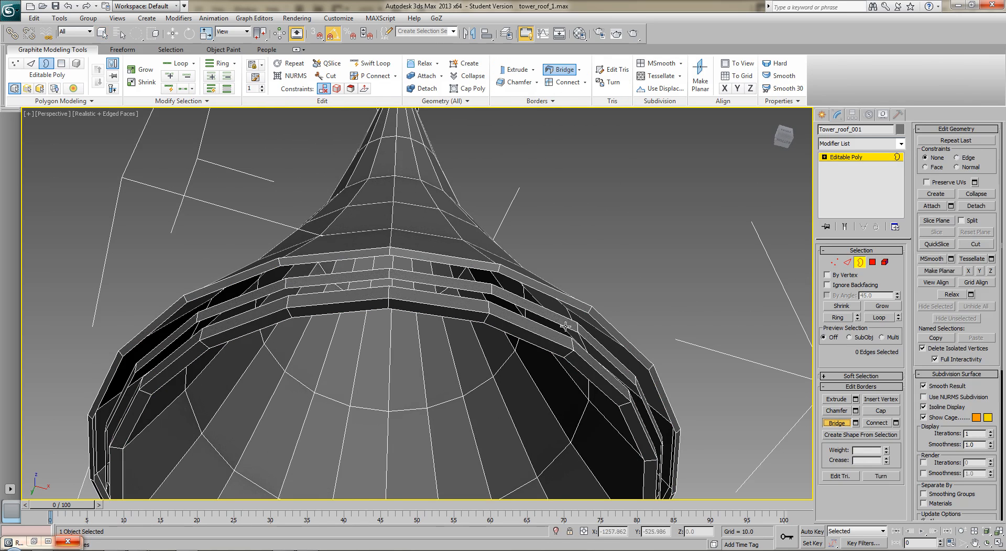
pyautogui.click(561, 301)
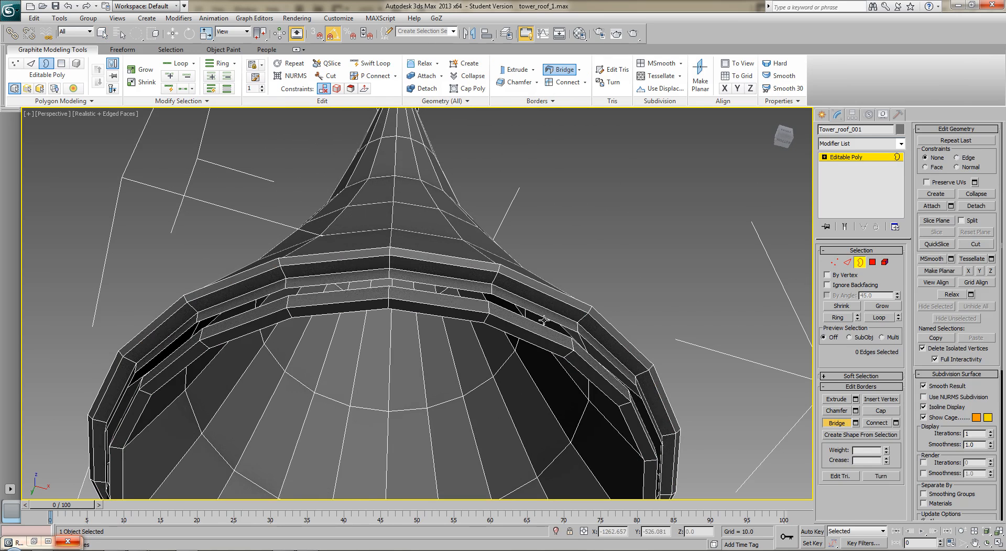
pyautogui.click(545, 319)
pyautogui.rightClick(635, 211)
pyautogui.press('z')
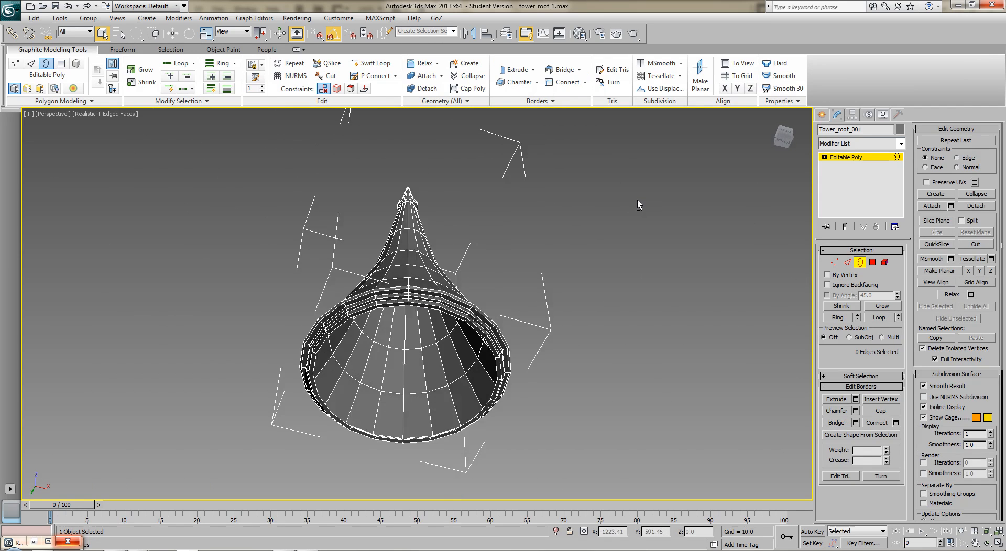
# Step: Use a rectangular selection region to select the roof's polygons from the base up to below the narrow neck
pyautogui.keyDown('alt'); pyautogui.moveTo(637, 200); pyautogui.dragTo(623, 259, button='middle'); pyautogui.keyUp('alt')
pyautogui.click(873, 262)
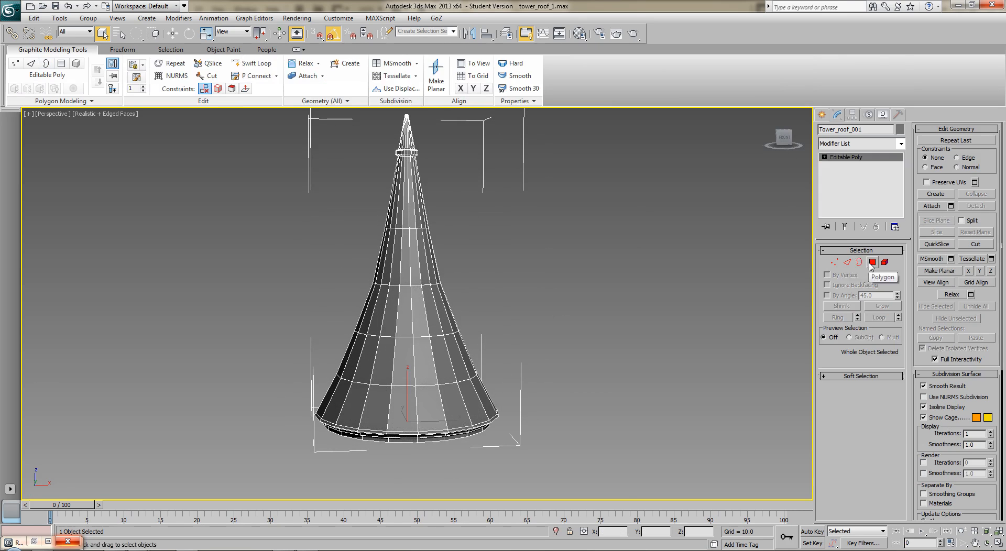
pyautogui.moveTo(601, 466); pyautogui.dragTo(346, 273)
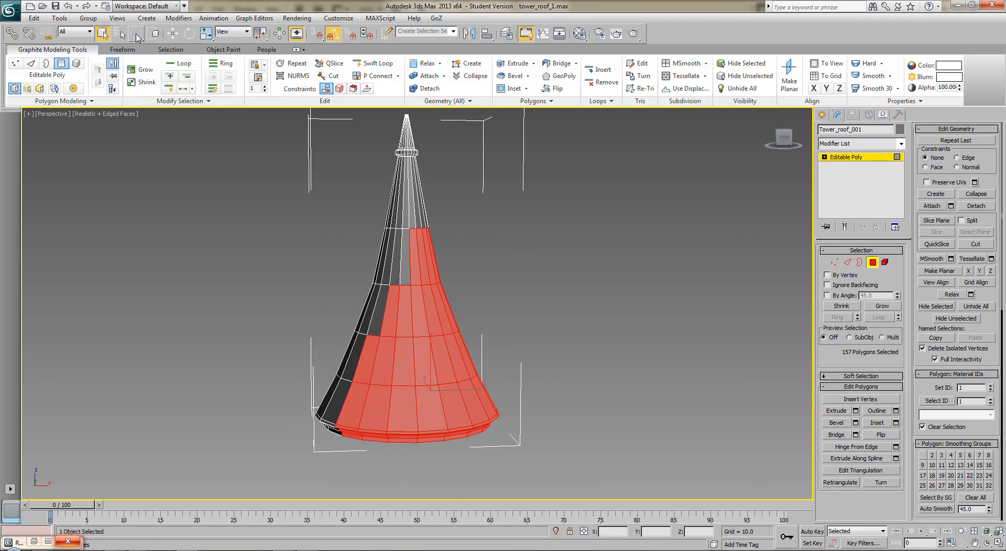
pyautogui.moveTo(136, 33); pyautogui.dragTo(138, 51)
pyautogui.moveTo(180, 235); pyautogui.dragTo(478, 481)
pyautogui.keyDown('alt'); pyautogui.moveTo(331, 361); pyautogui.dragTo(443, 365, button='middle'); pyautogui.keyUp('alt')
pyautogui.moveTo(616, 337); pyautogui.dragTo(435, 368, button='middle')
pyautogui.click(872, 262)
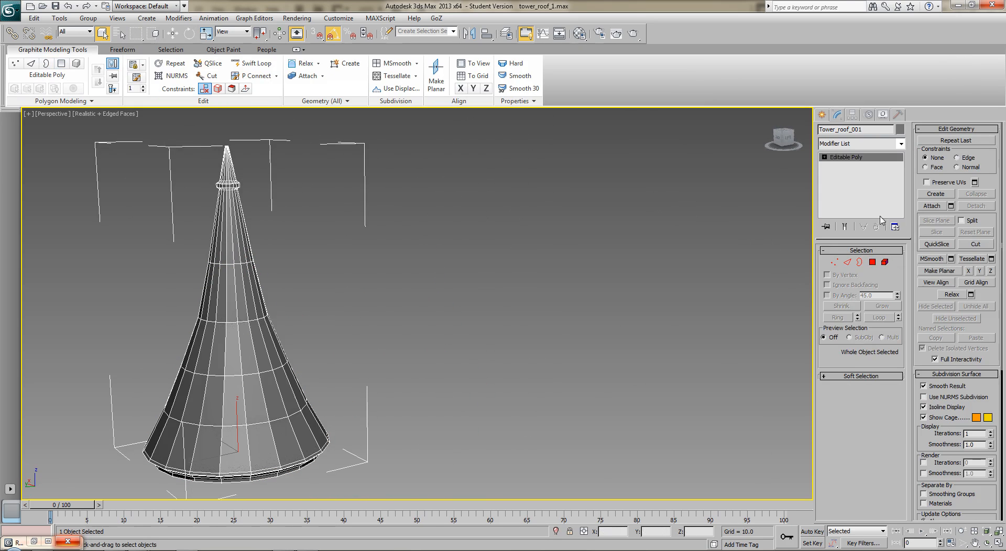
# Step: Add an Unwrap UVW modifier to the roof and open the UV editor beside the model in polygon mode
pyautogui.click(889, 144)
pyautogui.press('u')
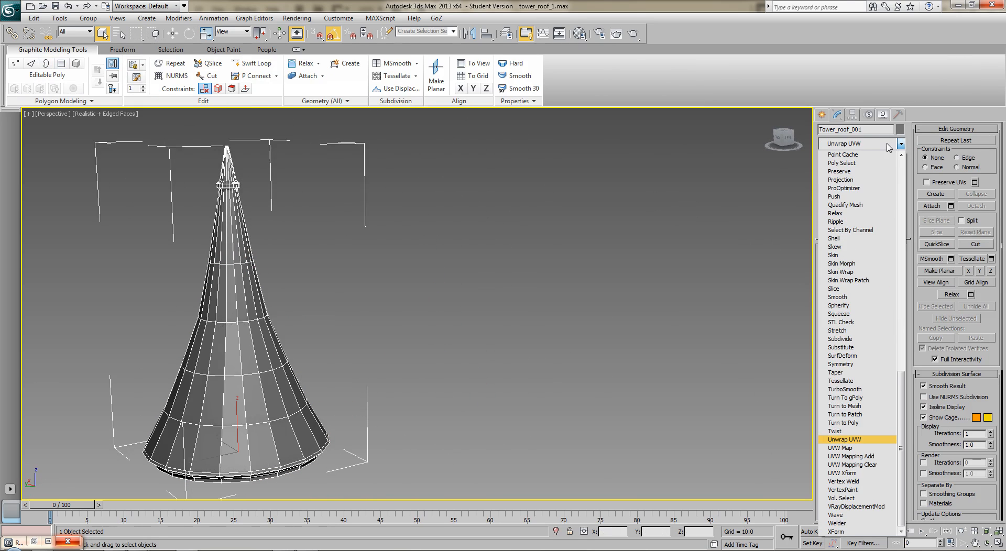
pyautogui.press('Return')
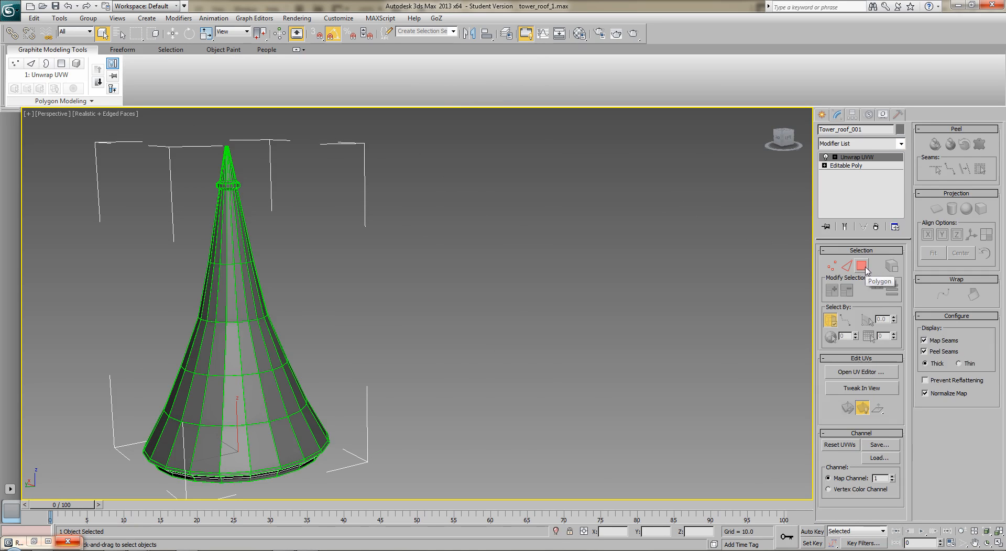
pyautogui.click(864, 269)
pyautogui.click(867, 372)
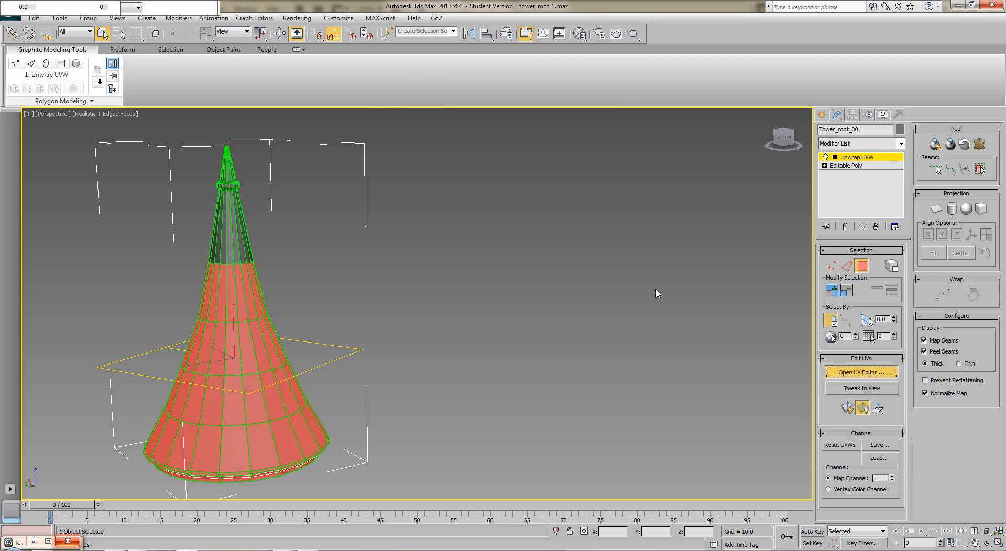
pyautogui.moveTo(237, 50); pyautogui.dragTo(723, 122)
pyautogui.moveTo(411, 322); pyautogui.dragTo(367, 317, button='middle')
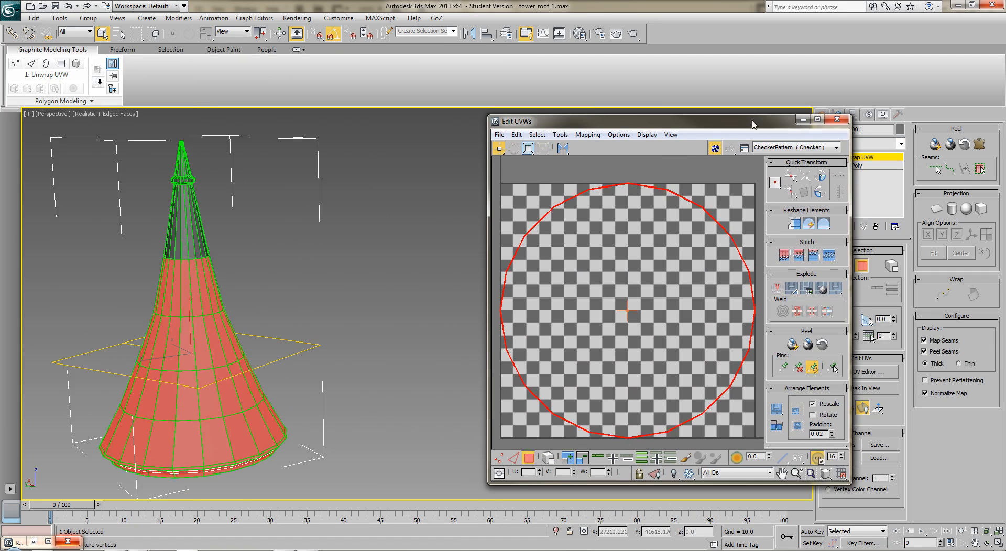
pyautogui.moveTo(753, 121); pyautogui.dragTo(713, 115)
# Step: Apply a cylindrical projection to the selected roof polygons and maximize the UV editor
pyautogui.click(936, 209)
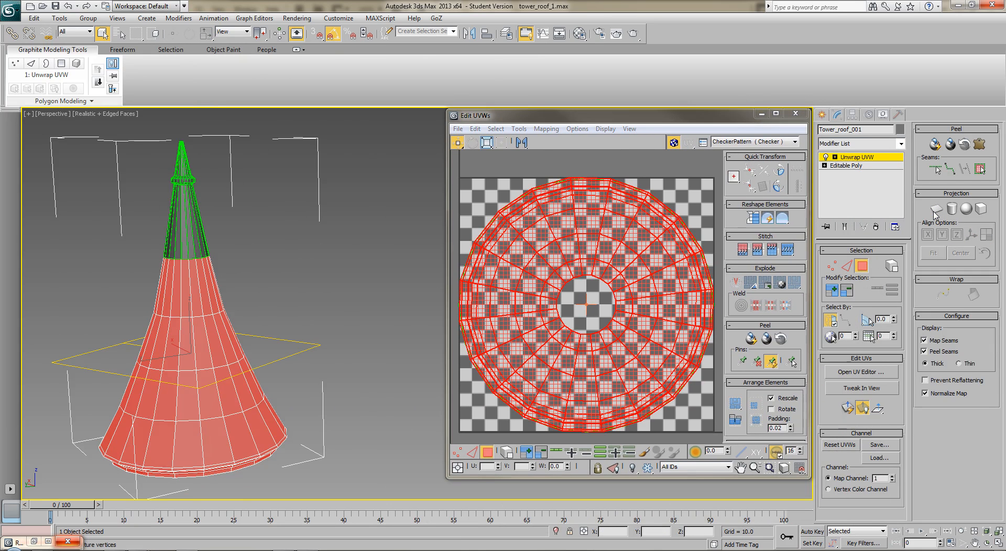
pyautogui.click(953, 209)
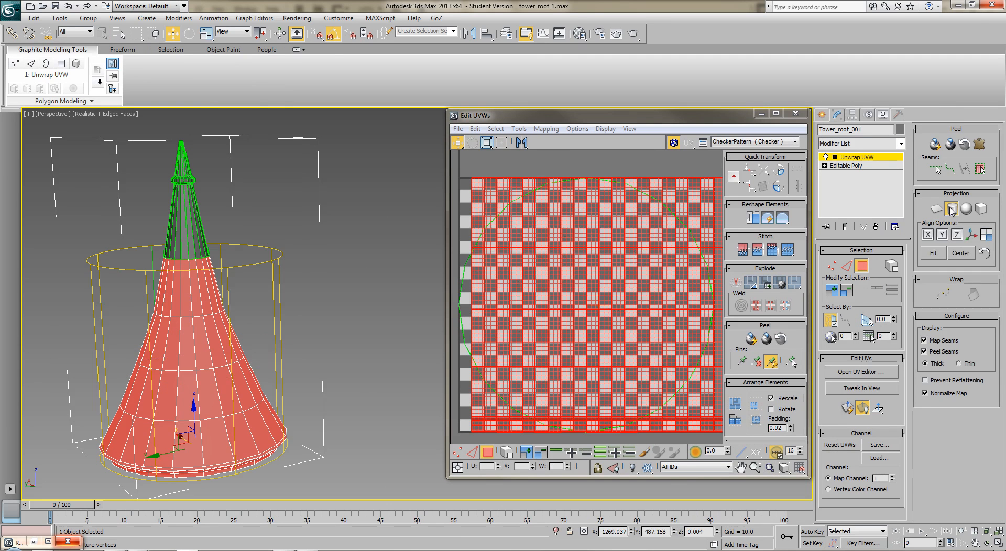
pyautogui.doubleClick(653, 116)
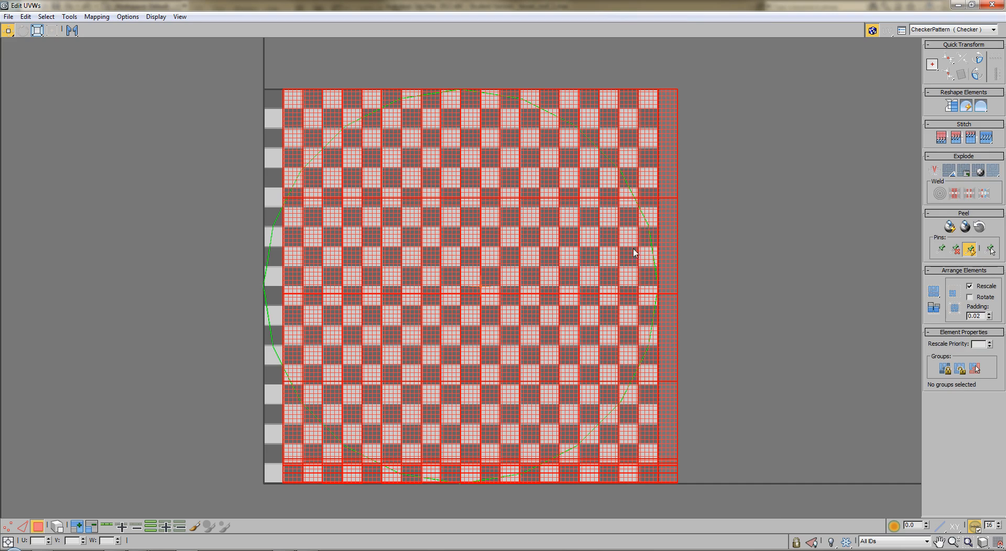
pyautogui.doubleClick(771, 4)
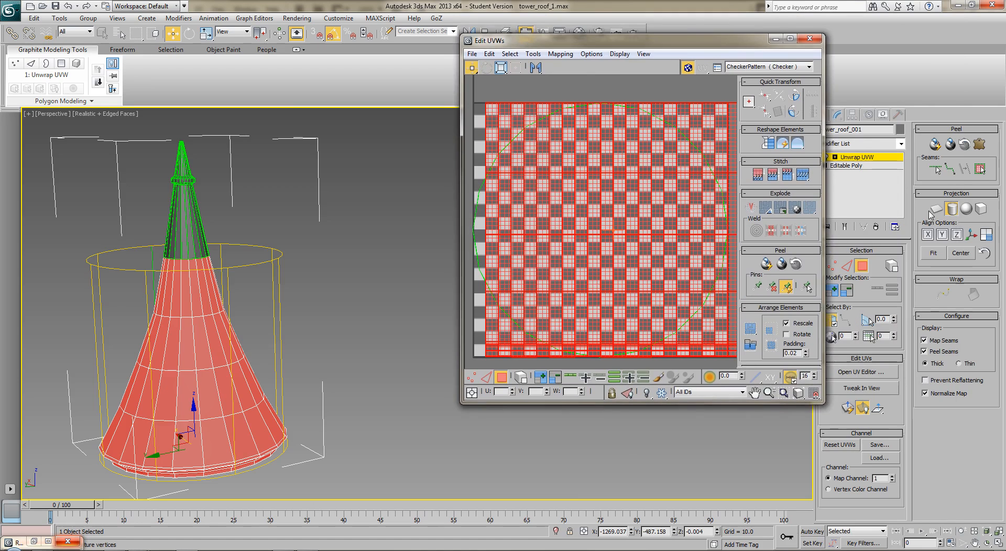
pyautogui.doubleClick(734, 41)
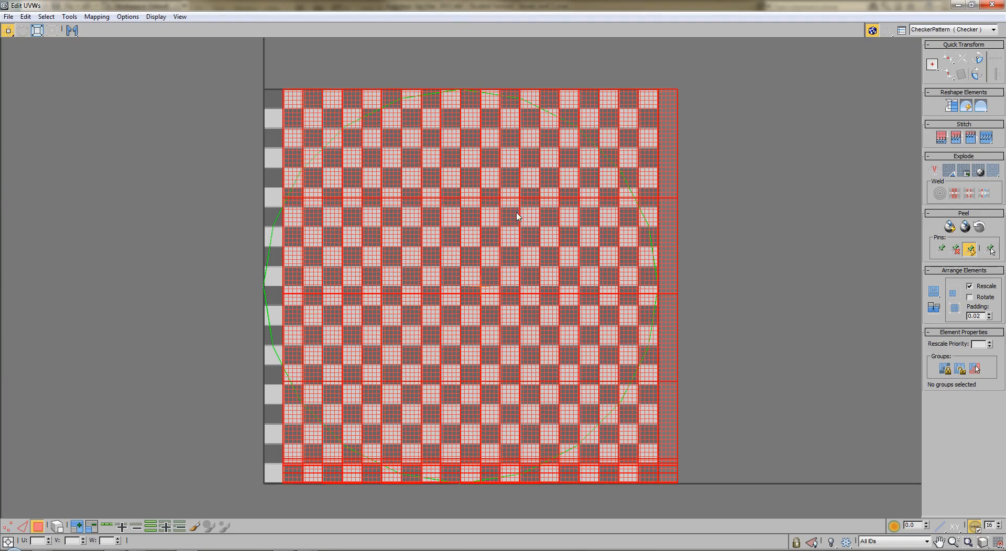
# Step: Move the cylindrical UV shell out of the checker tile into the empty space on its right
pyautogui.moveTo(503, 260); pyautogui.dragTo(888, 260)
pyautogui.moveTo(733, 296); pyautogui.dragTo(467, 283, button='middle')
pyautogui.click(843, 382)
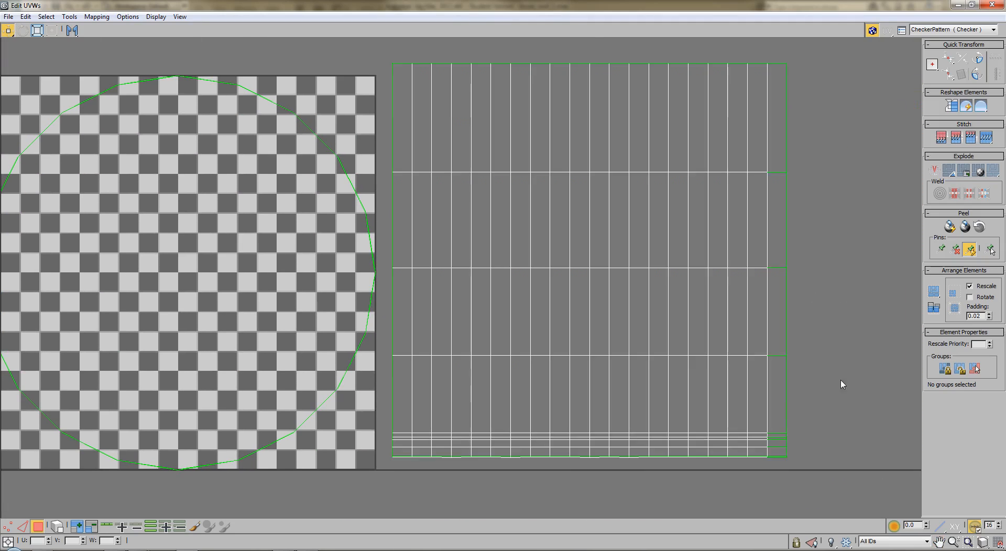
pyautogui.moveTo(842, 382); pyautogui.dragTo(839, 346, button='middle')
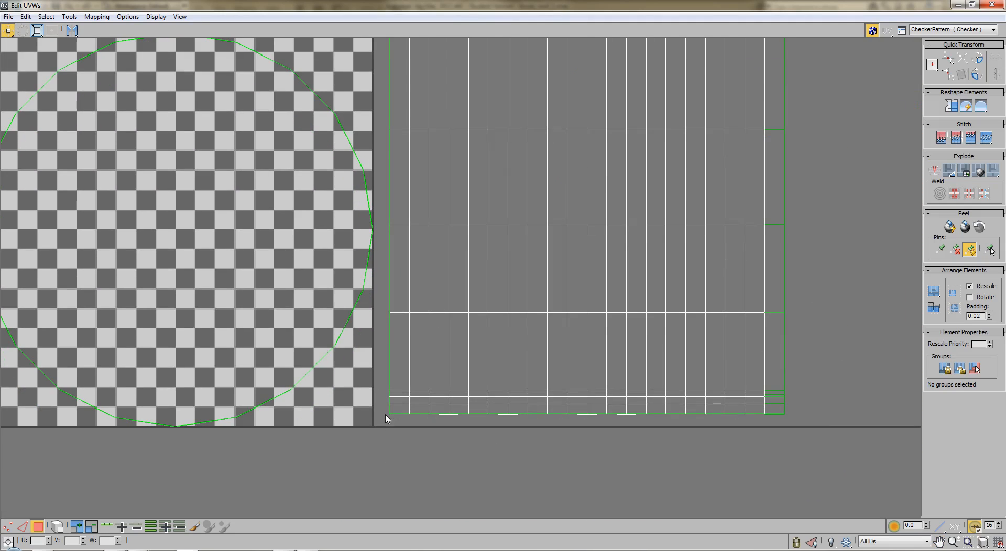
pyautogui.moveTo(607, 391); pyautogui.dragTo(587, 514, button='middle')
pyautogui.scroll(-2, 586, 514)
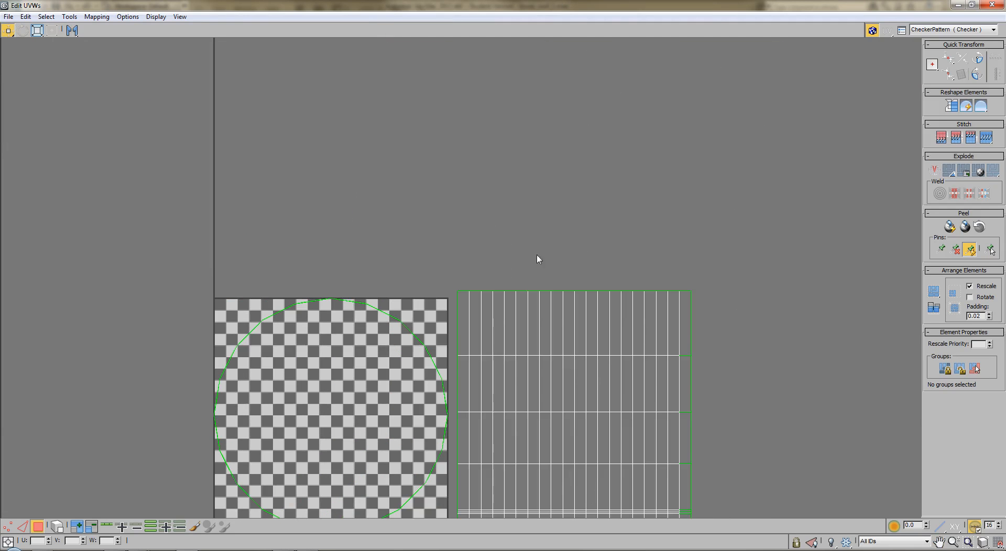
# Step: Spread the narrow trim rows of the UV shell apart by moving the polygon rows above them upward in stages
pyautogui.moveTo(528, 329); pyautogui.dragTo(516, 237, button='middle')
pyautogui.moveTo(439, 161); pyautogui.dragTo(744, 390)
pyautogui.moveTo(772, 147); pyautogui.dragTo(484, 380)
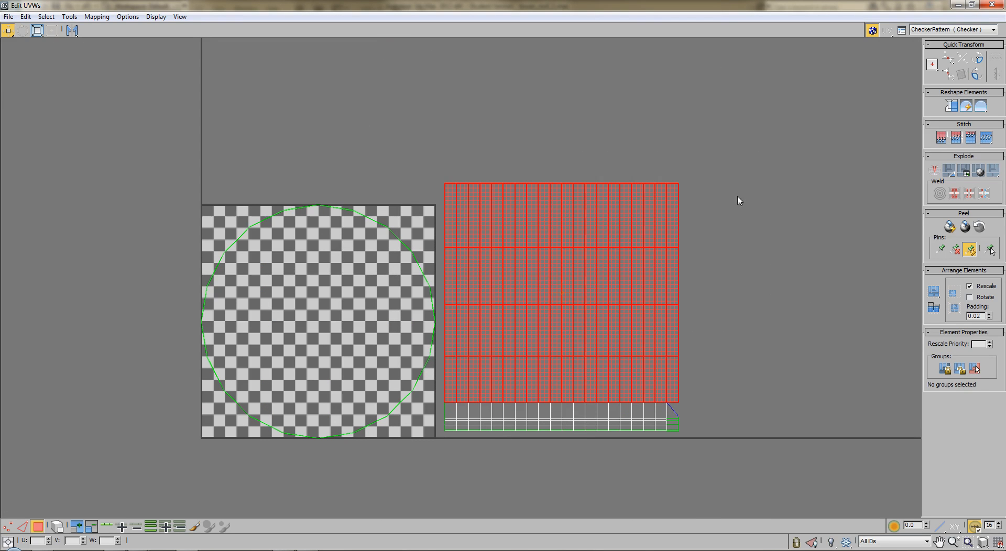
pyautogui.moveTo(569, 305); pyautogui.dragTo(464, 388)
pyautogui.moveTo(789, 145); pyautogui.dragTo(490, 389)
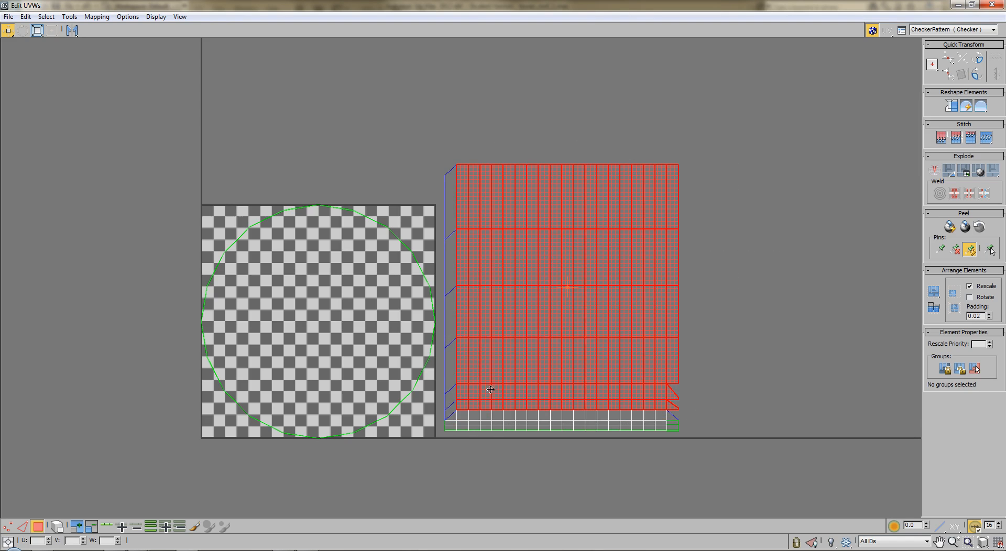
pyautogui.moveTo(774, 132); pyautogui.dragTo(501, 406)
pyautogui.moveTo(753, 154); pyautogui.dragTo(468, 396)
pyautogui.click(787, 360)
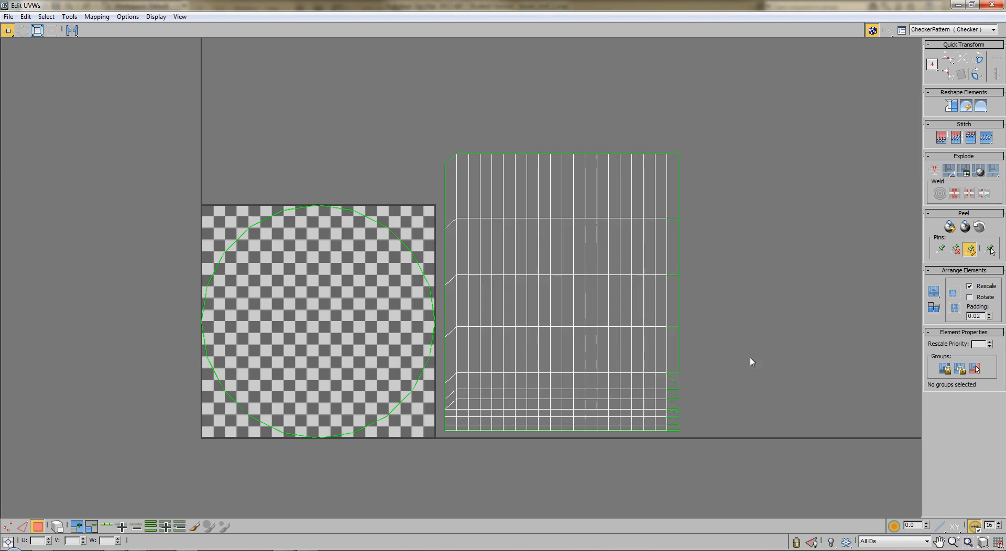
# Step: Move the displaced upper vertices on the UV shell's left edge up until they are level with their horizontal rows
pyautogui.moveTo(703, 317); pyautogui.dragTo(723, 350, button='middle')
pyautogui.scroll(5, 723, 350)
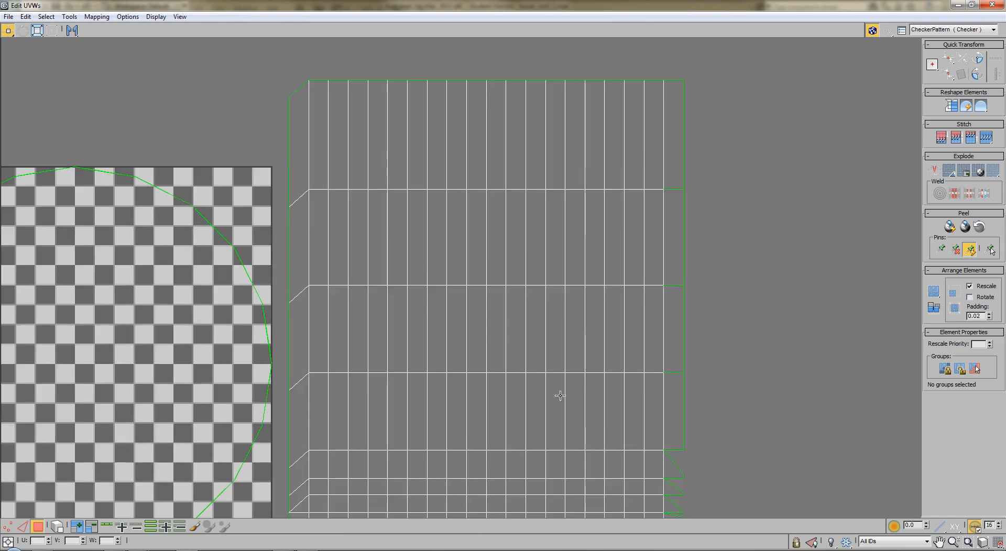
pyautogui.scroll(-3, 596, 294)
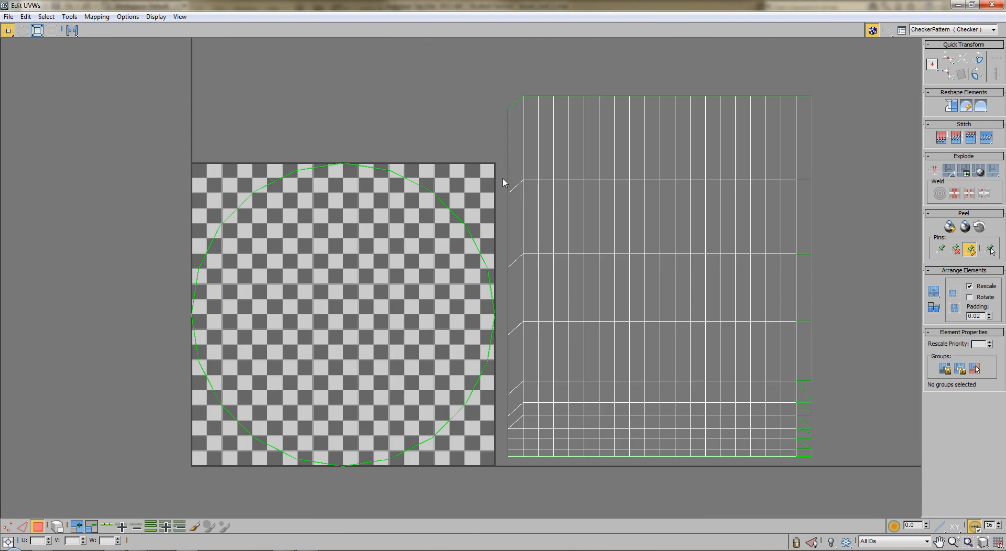
pyautogui.click(514, 414)
pyautogui.moveTo(516, 383); pyautogui.dragTo(527, 382)
pyautogui.click(7, 526)
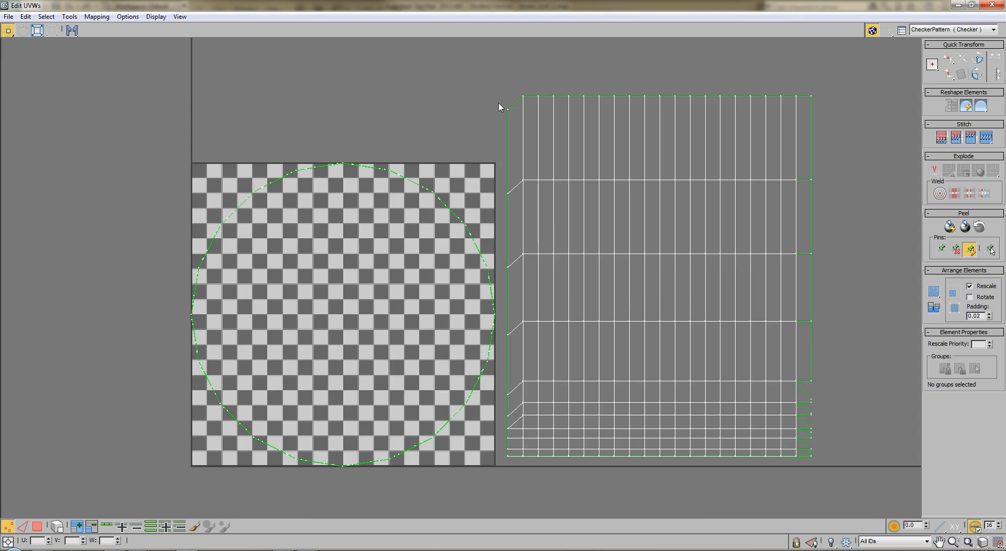
pyautogui.moveTo(500, 415)
pyautogui.mouseDown()
pyautogui.moveTo(511, 428)
pyautogui.moveTo(507, 401)
pyautogui.mouseUp()
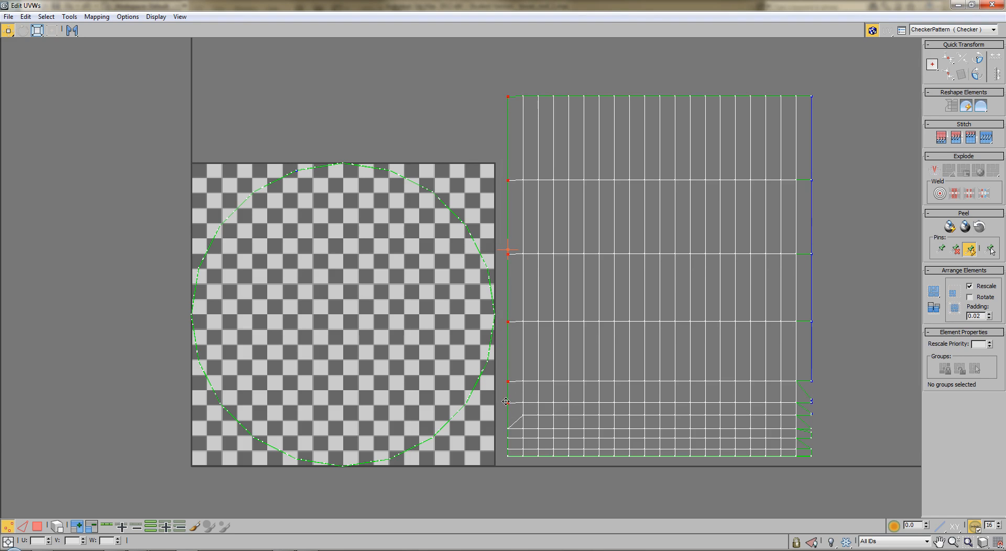
# Step: Align the remaining displaced vertex low on the UV shell's left edge with its horizontal row
pyautogui.scroll(5, 532, 449)
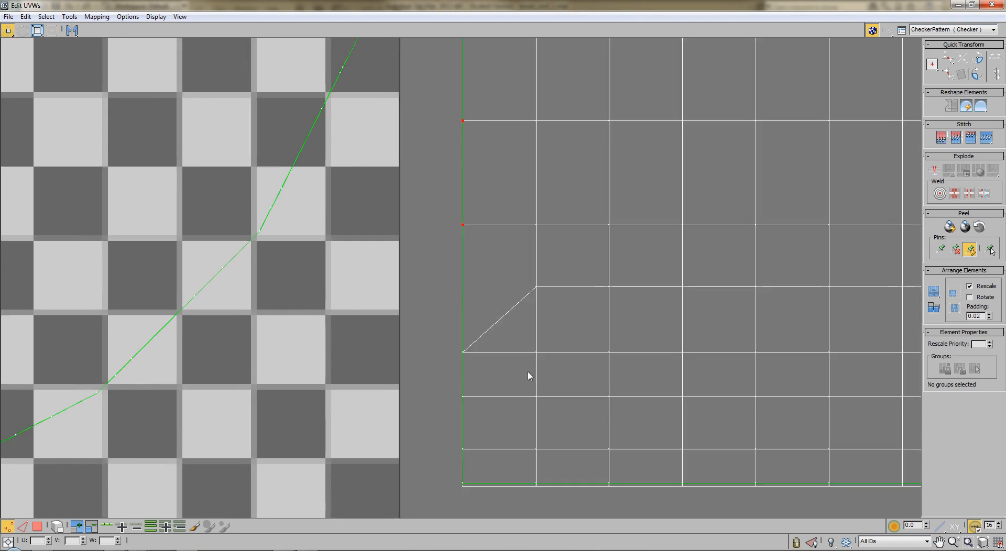
pyautogui.scroll(2, 530, 376)
pyautogui.moveTo(419, 341); pyautogui.dragTo(421, 228)
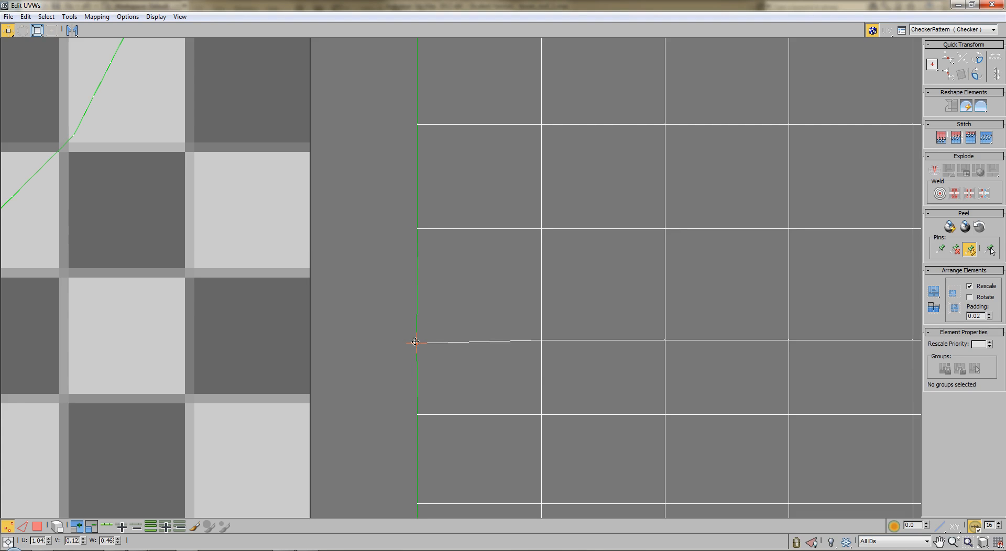
pyautogui.moveTo(416, 342); pyautogui.dragTo(416, 340)
pyautogui.scroll(-3, 524, 384)
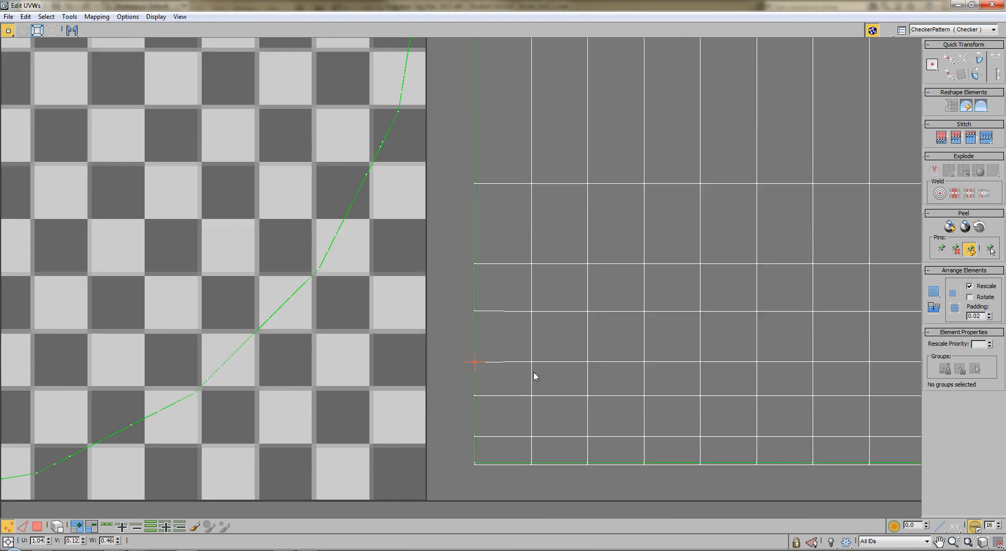
# Step: Select the bottom row of vertices along the whole width of the rectangular UV shell and move it down, away from the row above
pyautogui.scroll(-1, 593, 383)
pyautogui.moveTo(708, 385); pyautogui.dragTo(128, 397, button='middle')
pyautogui.moveTo(600, 398); pyautogui.dragTo(364, 412, button='middle')
pyautogui.moveTo(590, 378); pyautogui.dragTo(664, 330, button='middle')
pyautogui.scroll(-1, 664, 334)
pyautogui.scroll(-2, 581, 370)
pyautogui.moveTo(517, 370); pyautogui.dragTo(603, 364, button='middle')
pyautogui.scroll(2, 589, 349)
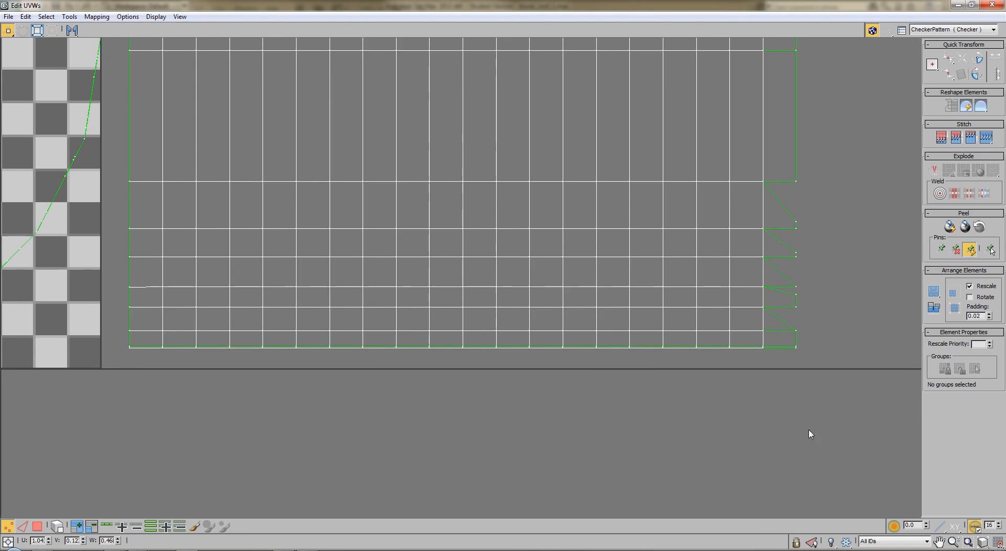
pyautogui.moveTo(826, 417); pyautogui.dragTo(117, 353)
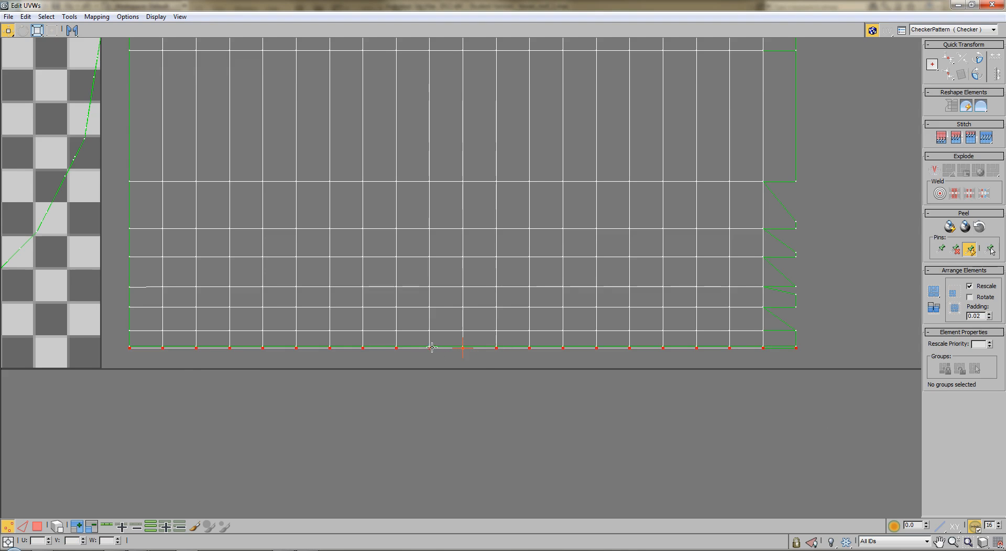
pyautogui.scroll(5, 433, 362)
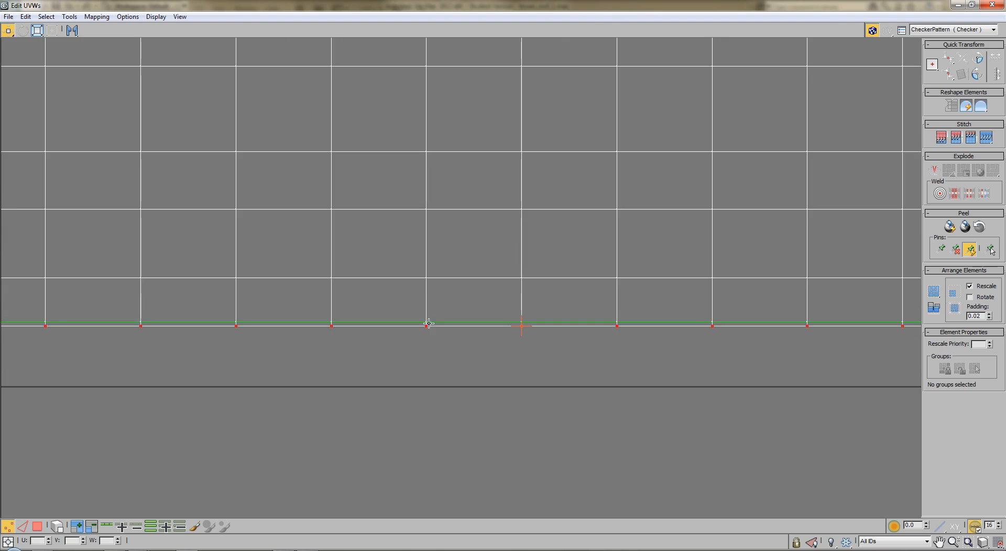
pyautogui.moveTo(427, 326); pyautogui.dragTo(425, 368)
# Step: Target-weld the split vertices at the lower end of the rectangular UV shell's right edge
pyautogui.scroll(-5, 432, 361)
pyautogui.moveTo(727, 356); pyautogui.dragTo(635, 411, button='middle')
pyautogui.scroll(5, 638, 410)
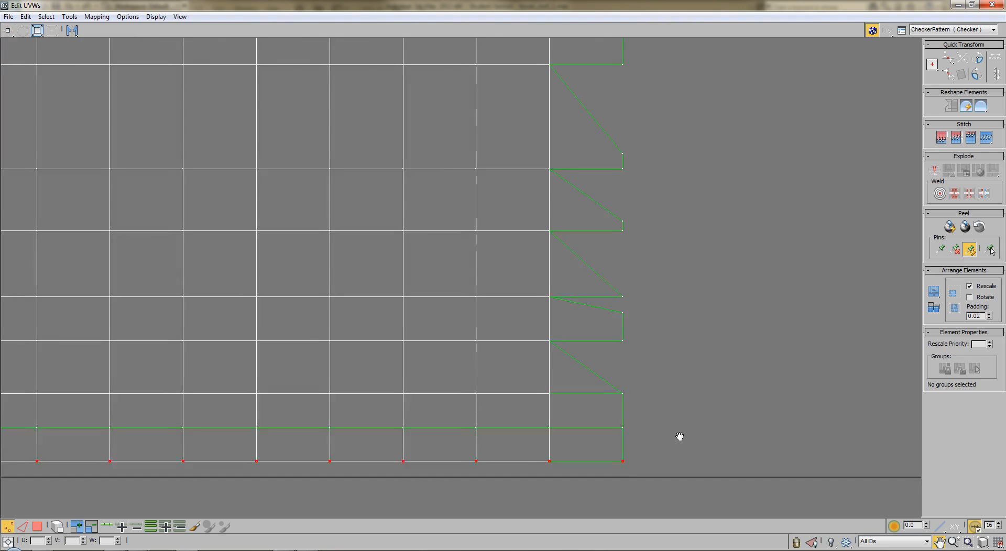
pyautogui.hotkey('ctrl', 'w')
pyautogui.moveTo(620, 457)
pyautogui.mouseDown()
pyautogui.moveTo(597, 460)
pyautogui.moveTo(603, 452)
pyautogui.mouseUp()
pyautogui.moveTo(620, 421)
pyautogui.mouseDown()
pyautogui.moveTo(626, 436)
pyautogui.moveTo(619, 422)
pyautogui.mouseUp()
pyautogui.moveTo(638, 392); pyautogui.dragTo(635, 461, button='middle')
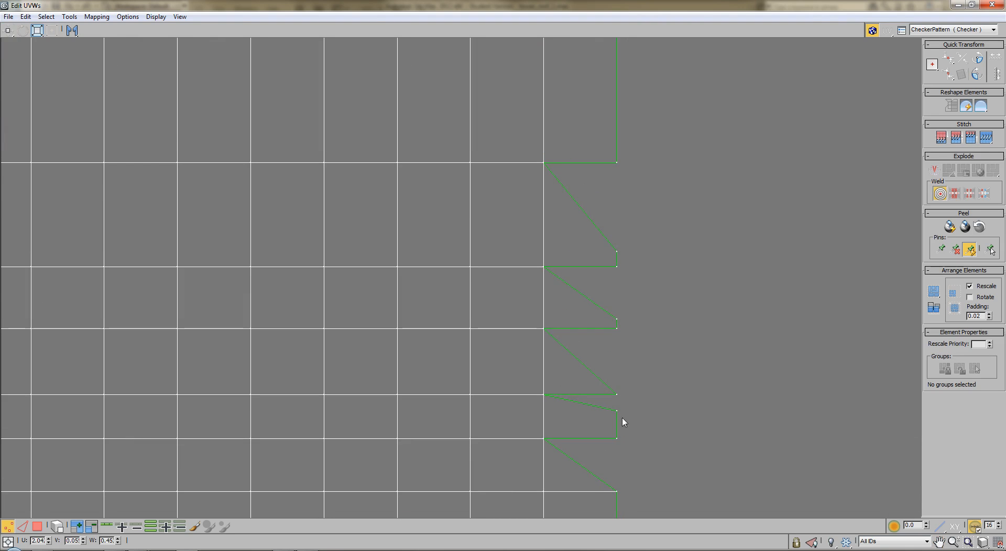
# Step: Target-weld the split vertices of the middle trim rows on the shell's right edge, undoing the first weld attempt
pyautogui.moveTo(619, 412)
pyautogui.mouseDown()
pyautogui.moveTo(619, 395)
pyautogui.moveTo(616, 407)
pyautogui.mouseUp()
pyautogui.hotkey('ctrl', 'z')
pyautogui.moveTo(619, 333); pyautogui.dragTo(618, 393)
pyautogui.scroll(6, 623, 393)
pyautogui.scroll(-5, 629, 336)
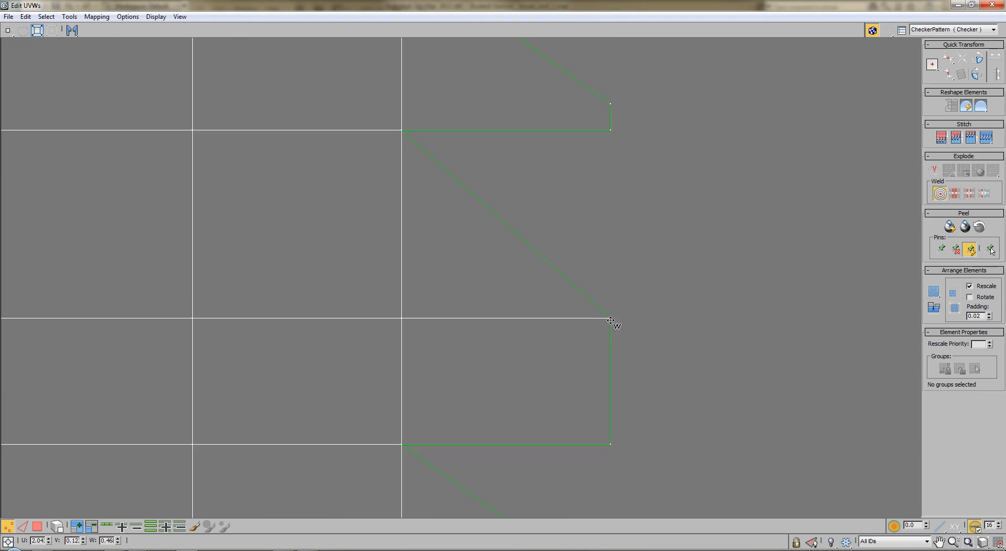
pyautogui.moveTo(611, 320); pyautogui.dragTo(615, 201)
pyautogui.moveTo(607, 132); pyautogui.dragTo(611, 130)
pyautogui.moveTo(611, 328); pyautogui.dragTo(610, 318)
# Step: Select the polygon rows above the shell's lowest row and move them up to widen that row
pyautogui.moveTo(637, 380)
pyautogui.mouseDown(button='middle')
pyautogui.moveTo(632, 248)
pyautogui.moveTo(631, 285)
pyautogui.moveTo(631, 275)
pyautogui.mouseUp(button='middle')
pyautogui.scroll(-1, 632, 252)
pyautogui.scroll(2, 632, 288)
pyautogui.scroll(-6, 657, 315)
pyautogui.moveTo(774, 352); pyautogui.dragTo(421, 344, button='middle')
pyautogui.scroll(-1, 576, 395)
pyautogui.moveTo(580, 399); pyautogui.dragTo(677, 446, button='middle')
pyautogui.scroll(3, 570, 333)
pyautogui.scroll(-5, 657, 333)
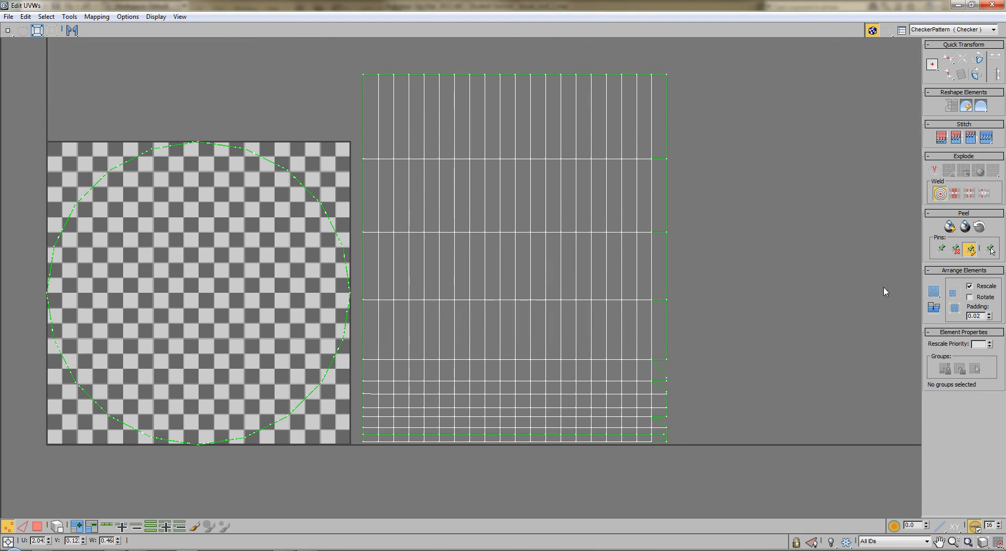
pyautogui.click(37, 527)
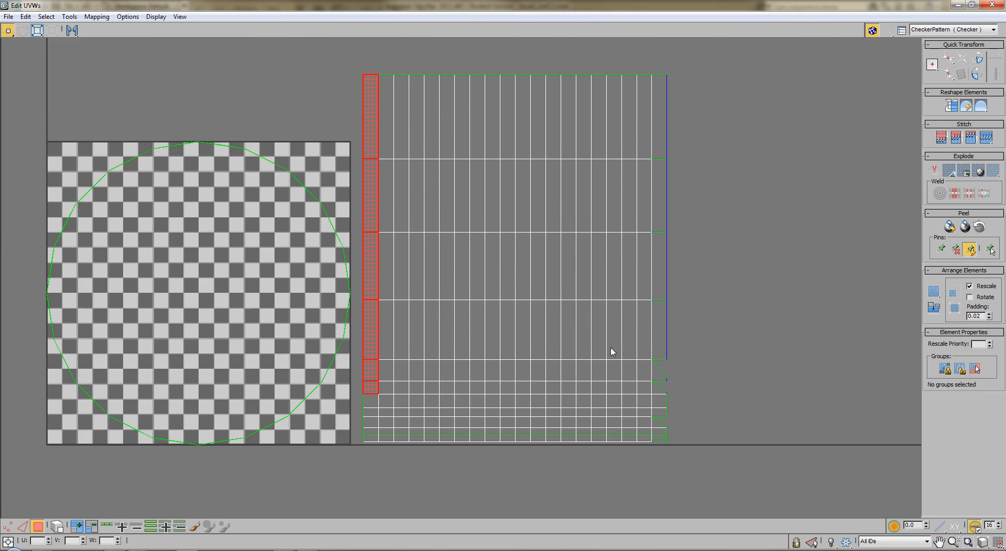
pyautogui.moveTo(696, 424); pyautogui.dragTo(697, 441)
pyautogui.moveTo(623, 409); pyautogui.dragTo(621, 386)
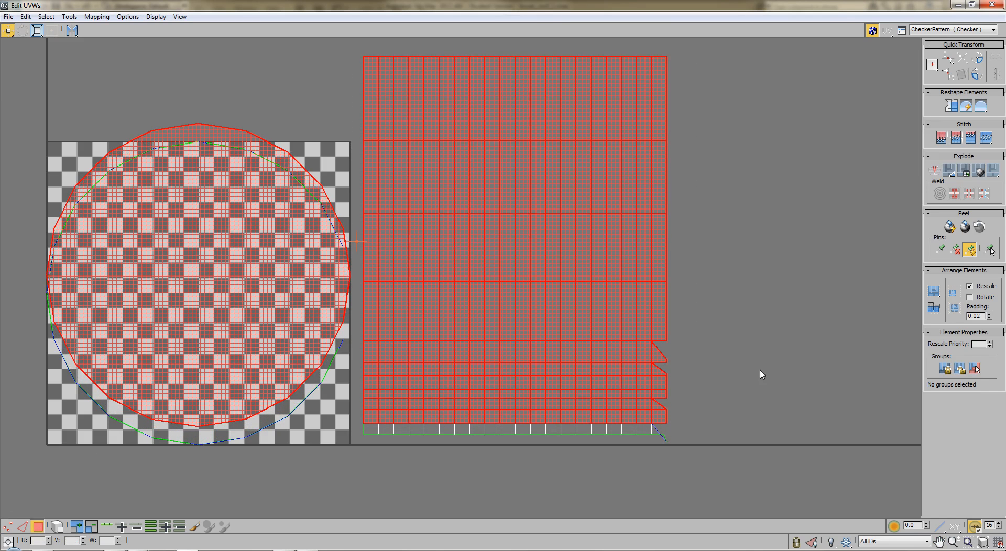
pyautogui.click(417, 442)
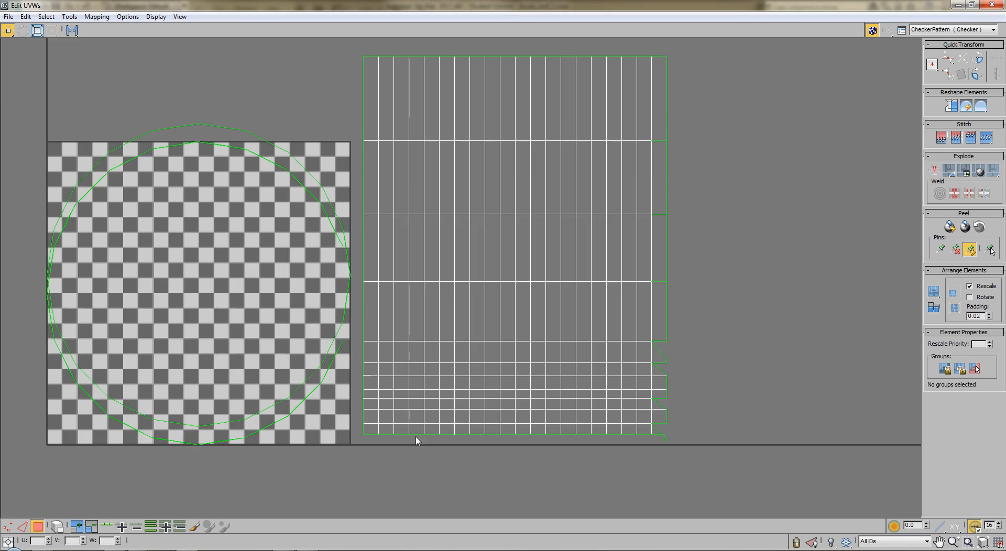
# Step: Target-weld the stray vertices at the shell's bottom-right corner to square off the lowest rows
pyautogui.click(8, 527)
pyautogui.hotkey('ctrl', 't')
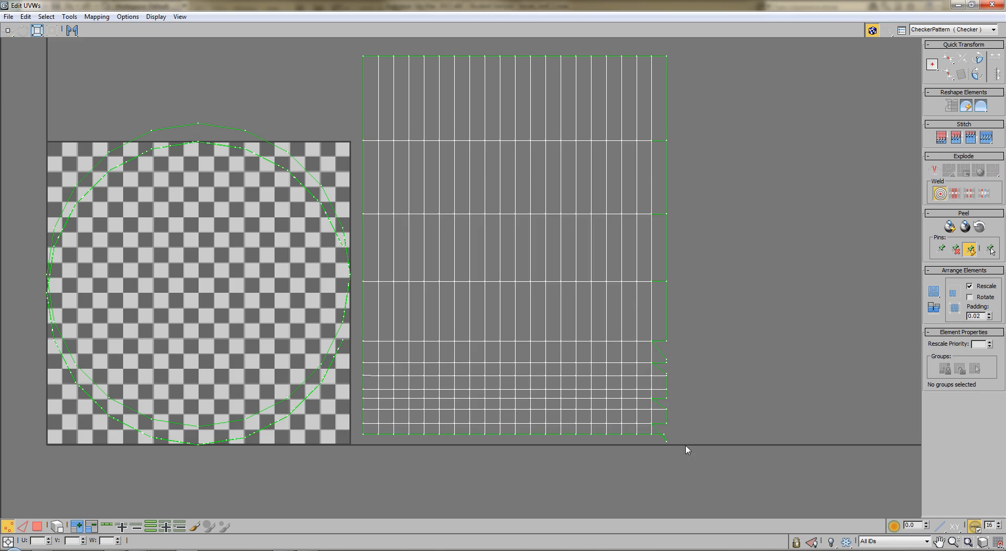
pyautogui.scroll(5, 603, 414)
pyautogui.scroll(3, 550, 407)
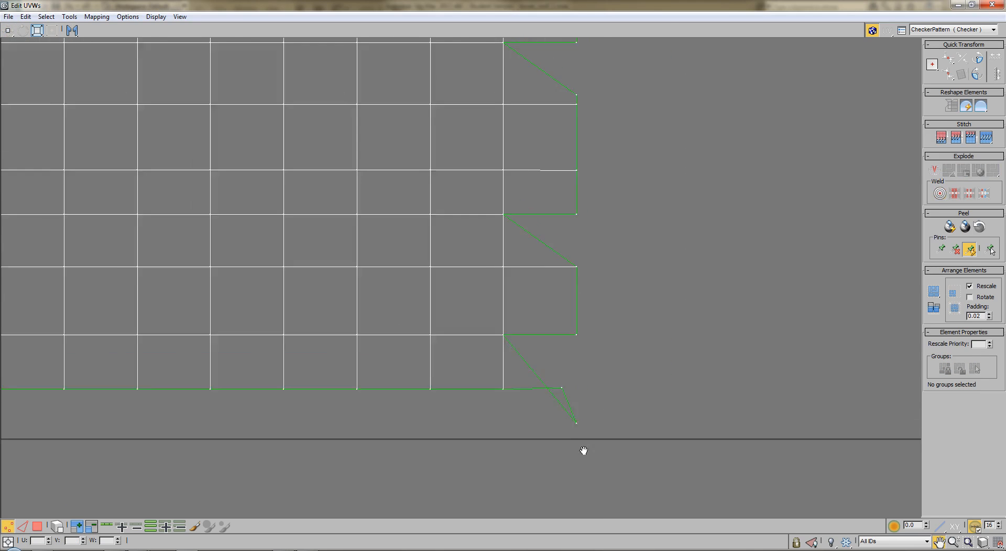
pyautogui.click(581, 436)
pyautogui.moveTo(581, 435); pyautogui.dragTo(581, 346)
pyautogui.moveTo(573, 399); pyautogui.dragTo(580, 400)
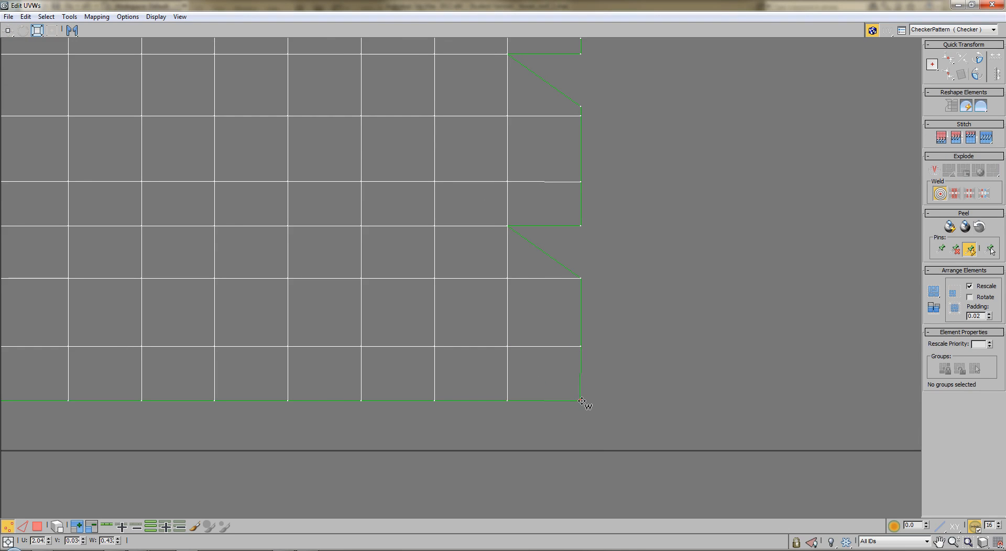
# Step: Target-weld the remaining notched vertices of the trim rows on the shell's right edge to their matching row ends
pyautogui.moveTo(617, 350); pyautogui.dragTo(620, 500, button='middle')
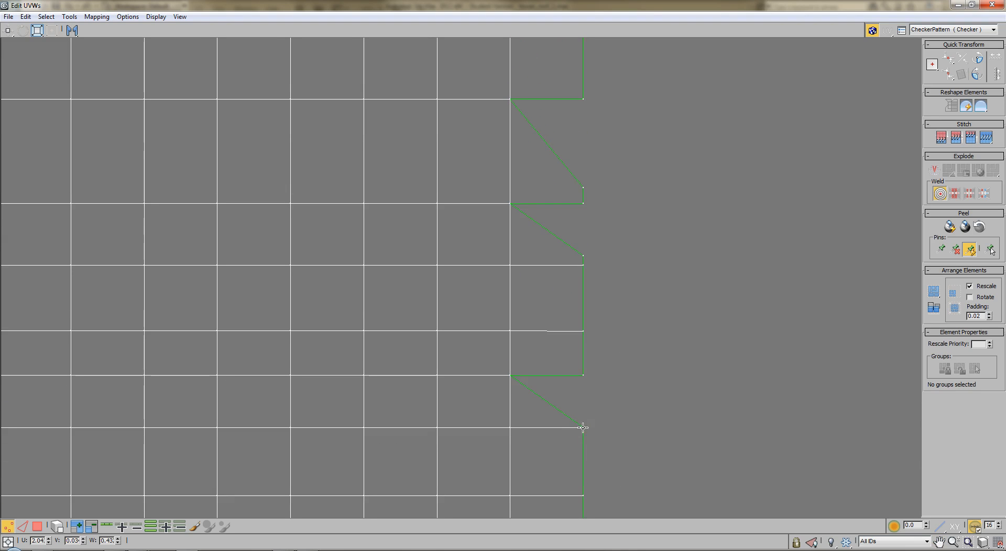
pyautogui.moveTo(583, 428); pyautogui.dragTo(584, 377)
pyautogui.moveTo(582, 436); pyautogui.dragTo(581, 428)
pyautogui.moveTo(615, 375); pyautogui.dragTo(610, 550, button='middle')
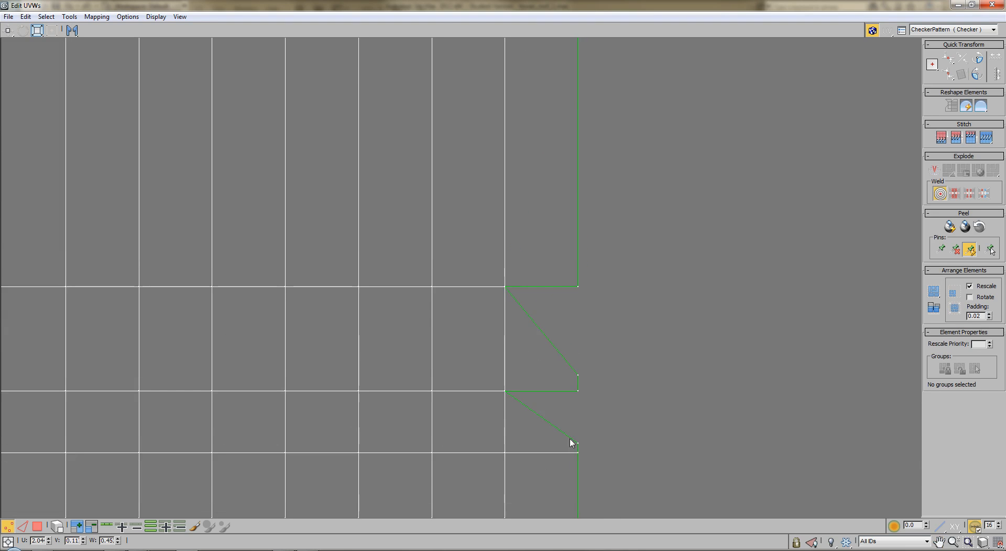
pyautogui.moveTo(575, 442); pyautogui.dragTo(579, 286)
# Step: Target-weld the split vertices at the ends of the tall upper rows along the shell's right edge
pyautogui.moveTo(583, 107); pyautogui.dragTo(594, 437, button='middle')
pyautogui.moveTo(620, 209); pyautogui.dragTo(579, 334, button='middle')
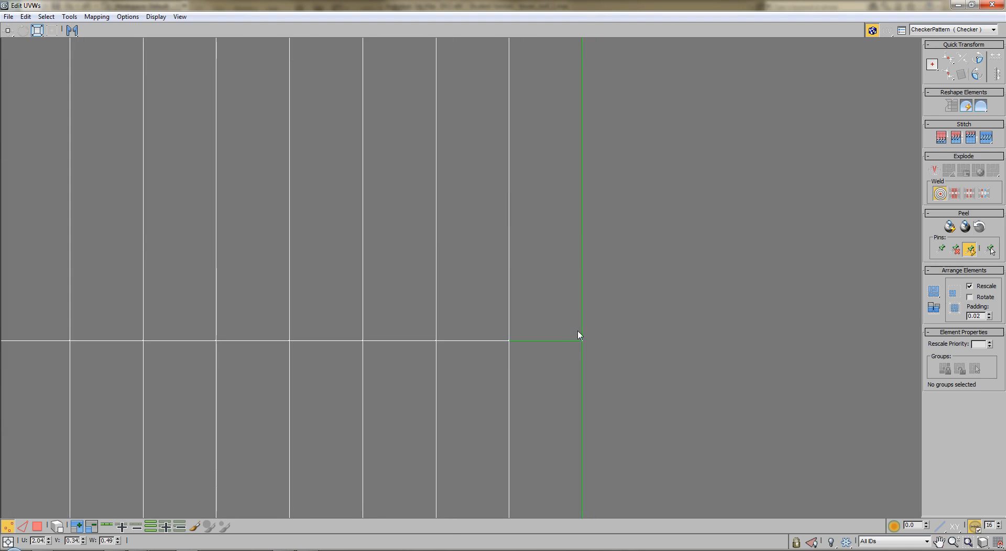
pyautogui.moveTo(584, 342)
pyautogui.mouseDown()
pyautogui.moveTo(587, 350)
pyautogui.moveTo(584, 341)
pyautogui.mouseUp()
pyautogui.moveTo(626, 217); pyautogui.dragTo(625, 444, button='middle')
pyautogui.moveTo(620, 195); pyautogui.dragTo(640, 453, button='middle')
pyautogui.moveTo(632, 238); pyautogui.dragTo(643, 355, button='middle')
pyautogui.moveTo(613, 367)
pyautogui.mouseDown()
pyautogui.moveTo(613, 393)
pyautogui.moveTo(612, 363)
pyautogui.mouseUp()
pyautogui.moveTo(658, 209); pyautogui.dragTo(656, 418, button='middle')
pyautogui.moveTo(643, 242); pyautogui.dragTo(638, 362, button='middle')
pyautogui.moveTo(621, 370); pyautogui.dragTo(620, 369)
pyautogui.moveTo(651, 202); pyautogui.dragTo(627, 435, button='middle')
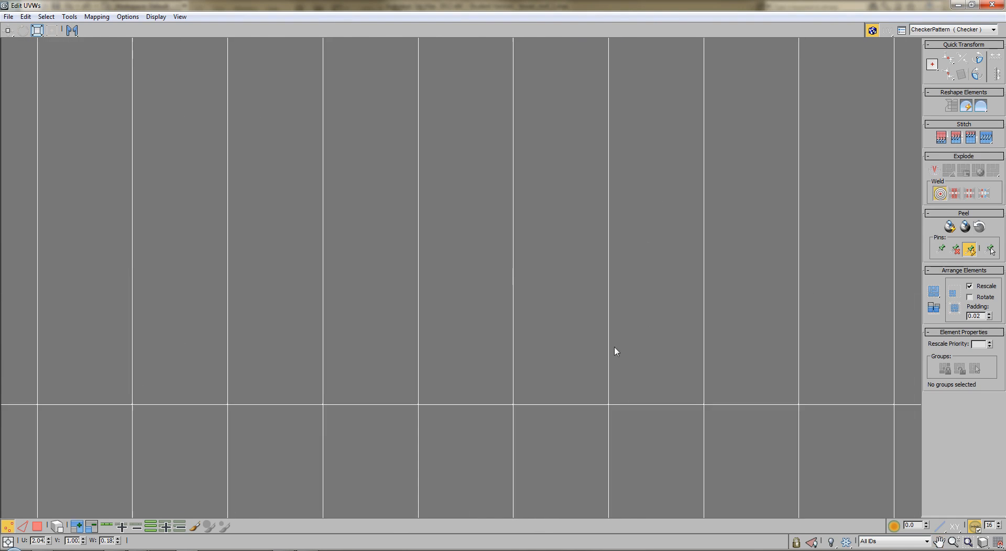
# Step: Select the tall upper polygon rows of the rectangular shell and move them down, growing the selection by one row, to shorten the rows beneath
pyautogui.scroll(-4, 656, 301)
pyautogui.moveTo(835, 290); pyautogui.dragTo(681, 166, button='middle')
pyautogui.scroll(-2, 682, 216)
pyautogui.moveTo(513, 313); pyautogui.dragTo(639, 299, button='middle')
pyautogui.moveTo(659, 241); pyautogui.dragTo(648, 350, button='middle')
pyautogui.scroll(-2, 649, 349)
pyautogui.moveTo(699, 295); pyautogui.dragTo(702, 306, button='middle')
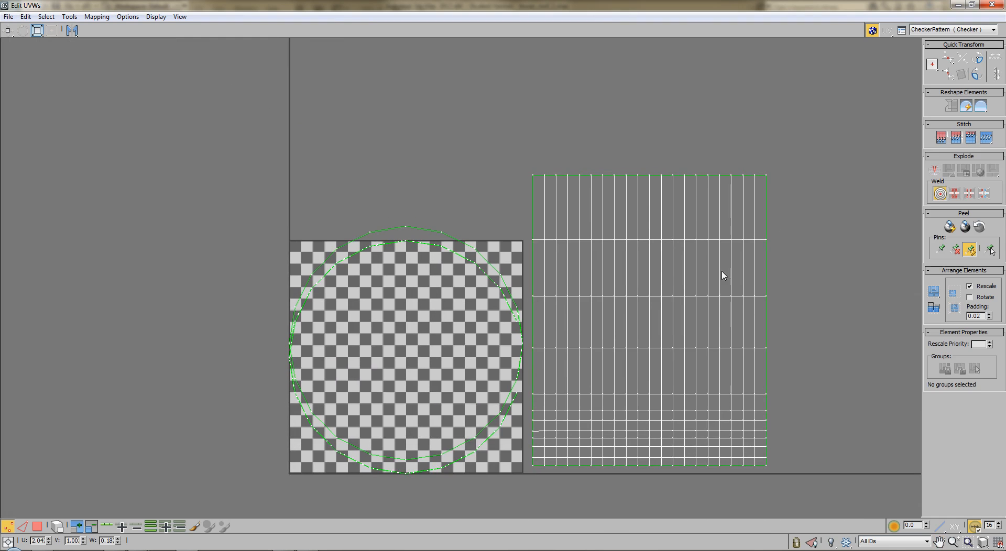
pyautogui.click(41, 525)
pyautogui.moveTo(529, 166); pyautogui.dragTo(384, 175, button='middle')
pyautogui.moveTo(386, 158); pyautogui.dragTo(697, 357)
pyautogui.moveTo(543, 242); pyautogui.dragTo(549, 279)
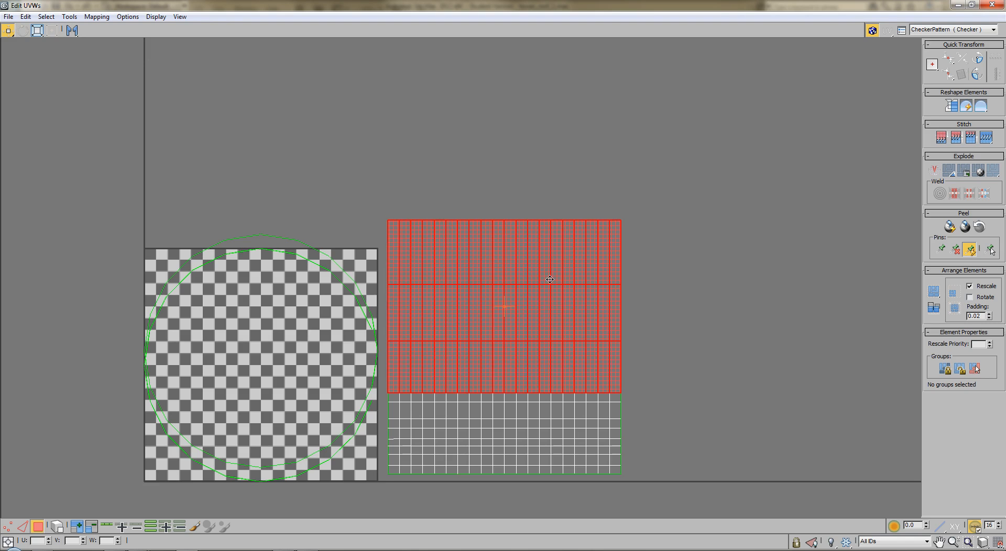
pyautogui.click(80, 528)
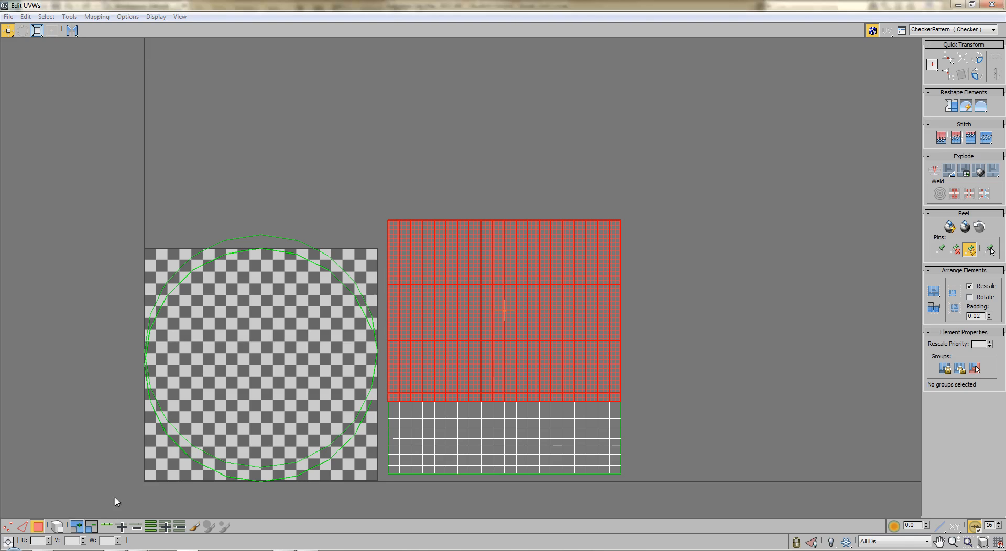
pyautogui.moveTo(515, 283); pyautogui.dragTo(515, 292)
# Step: Move the two topmost polygon rows down, and the top row further, to match the height of the trim rows
pyautogui.click(697, 260)
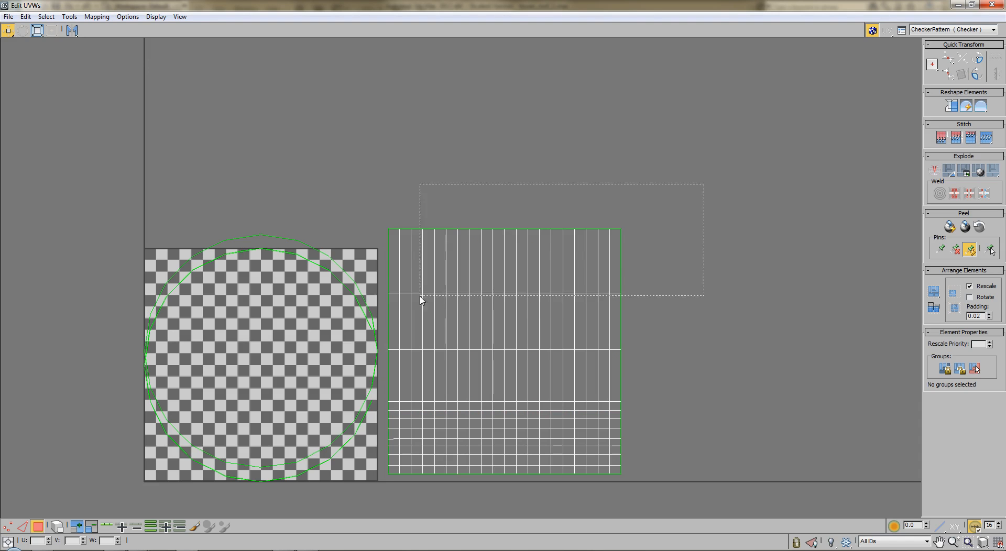
pyautogui.moveTo(393, 308); pyautogui.dragTo(393, 308)
pyautogui.moveTo(473, 283); pyautogui.dragTo(469, 326)
pyautogui.moveTo(714, 236); pyautogui.dragTo(391, 326)
pyautogui.moveTo(430, 290); pyautogui.dragTo(432, 341)
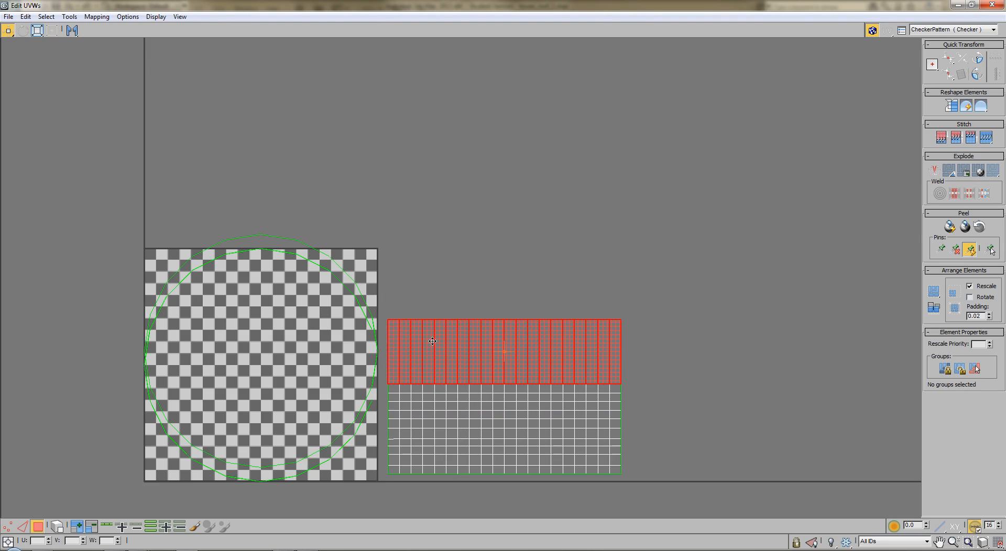
# Step: Move all polygon rows below the top row up to shorten the top row and even out the grid
pyautogui.moveTo(397, 388); pyautogui.dragTo(636, 501)
pyautogui.moveTo(438, 423); pyautogui.dragTo(443, 367)
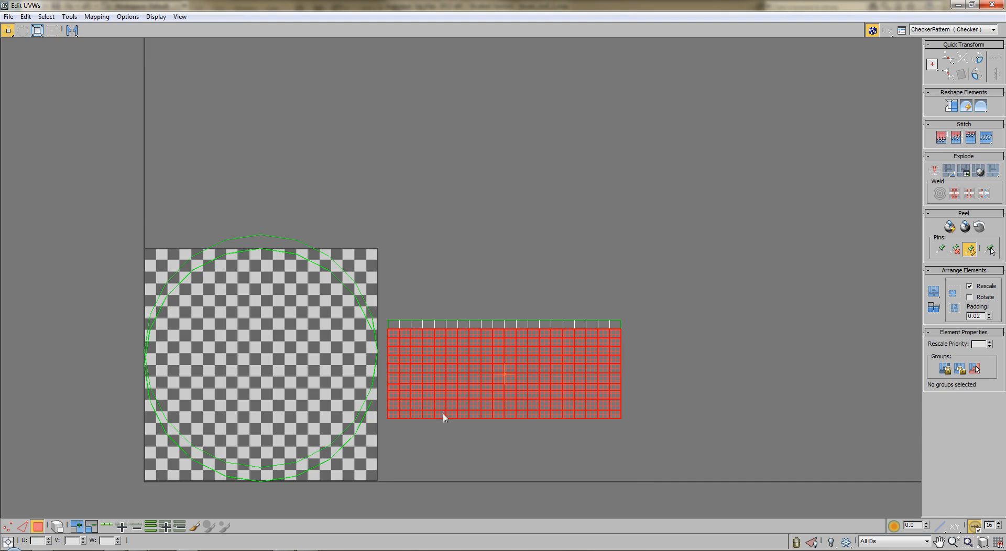
pyautogui.click(444, 454)
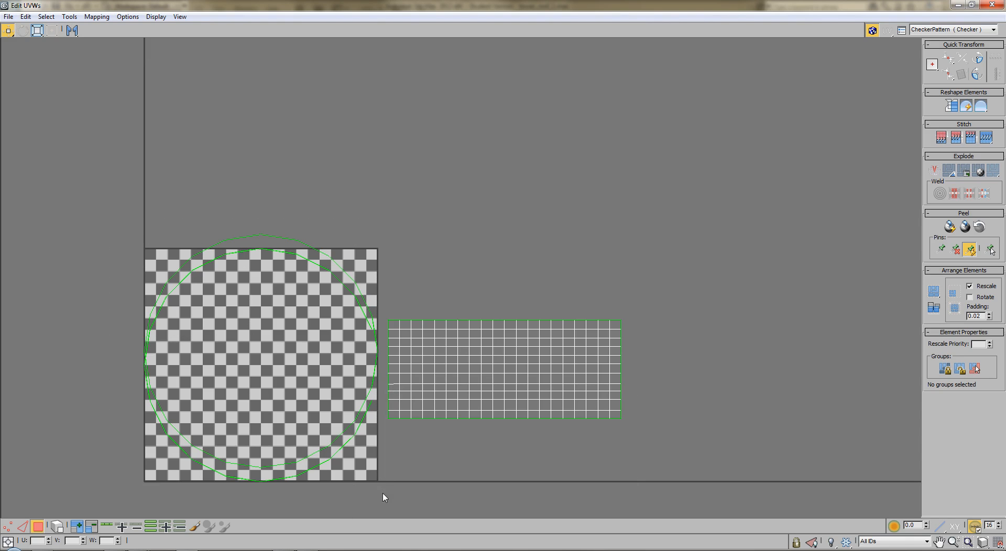
# Step: Select the tower tip's polygons in the checker tile and apply a planar map to them
pyautogui.moveTo(381, 495); pyautogui.dragTo(390, 502)
pyautogui.doubleClick(871, 6)
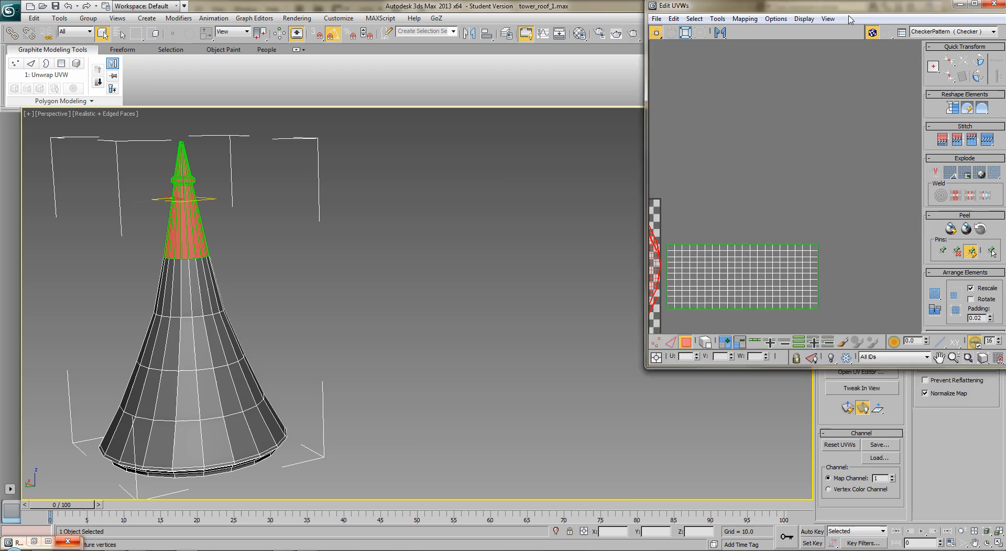
pyautogui.moveTo(920, 22); pyautogui.dragTo(609, 89)
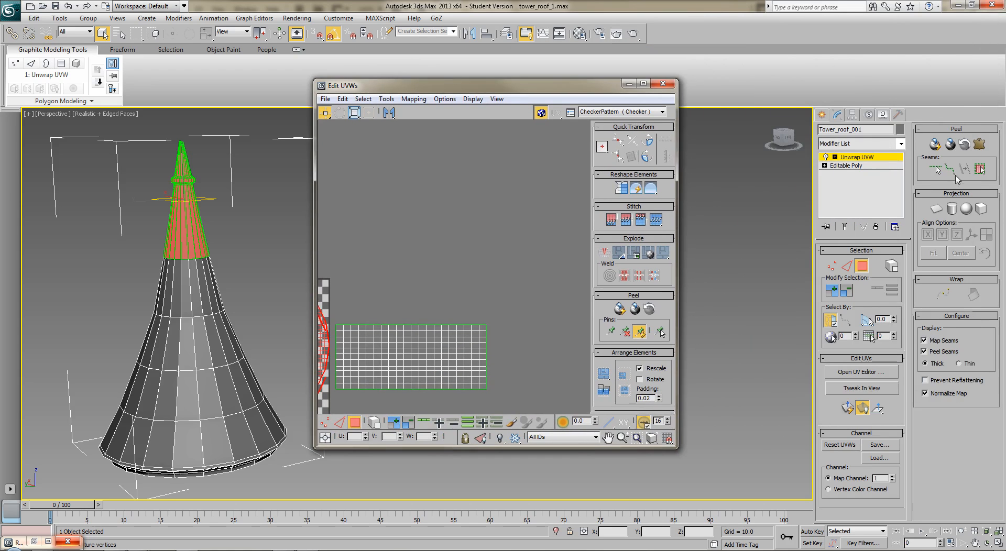
pyautogui.click(934, 208)
pyautogui.doubleClick(518, 85)
pyautogui.scroll(-2, 518, 150)
pyautogui.moveTo(537, 210); pyautogui.dragTo(614, 255, button='middle')
pyautogui.scroll(4, 610, 272)
pyautogui.moveTo(584, 308); pyautogui.dragTo(649, 209, button='middle')
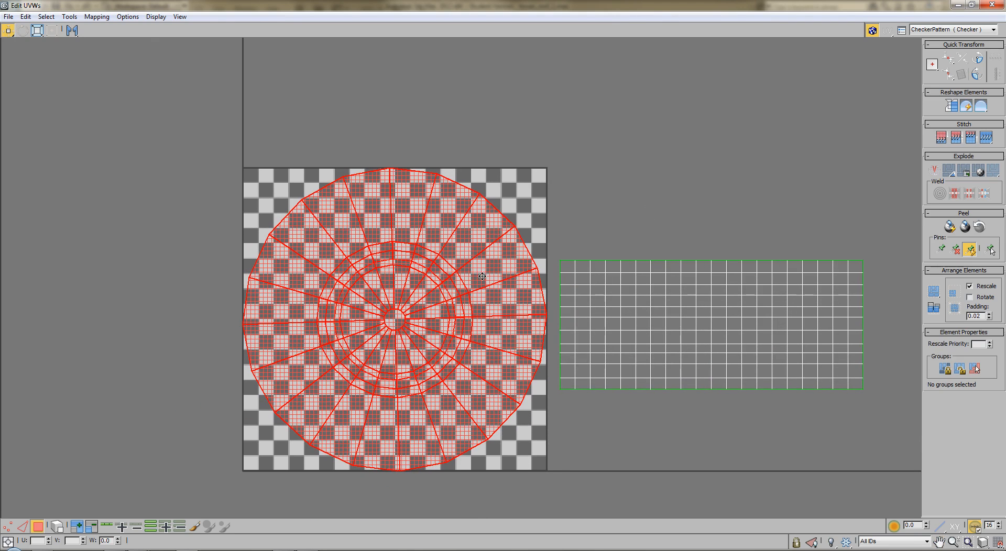
# Step: Scale the circular tip shell down into the upper-left part of the checker tile with the Freeform tool
pyautogui.click(52, 30)
pyautogui.moveTo(545, 470); pyautogui.dragTo(434, 353)
pyautogui.moveTo(454, 297); pyautogui.dragTo(488, 284, button='middle')
pyautogui.scroll(2, 469, 326)
# Step: Spread the circular shell's concentric rings evenly by selecting the central polygons and scaling them up while growing the selection ring by ring
pyautogui.click(521, 141)
pyautogui.click(369, 301)
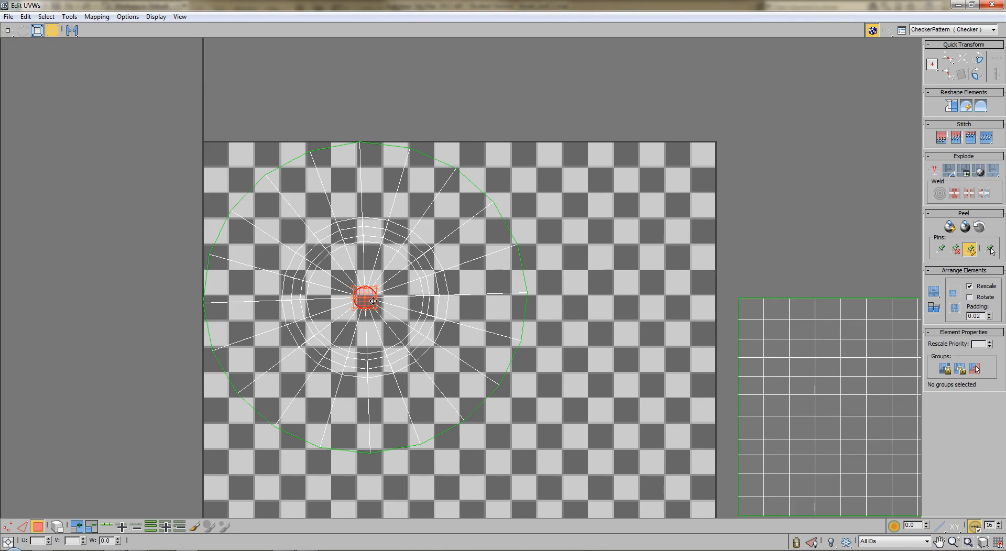
pyautogui.click(38, 31)
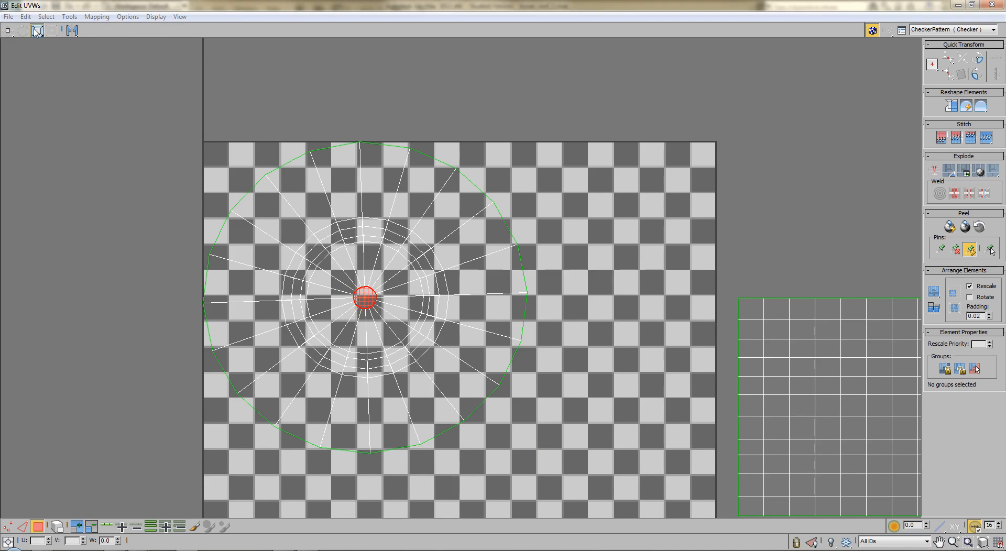
pyautogui.click(77, 527)
pyautogui.click(77, 527)
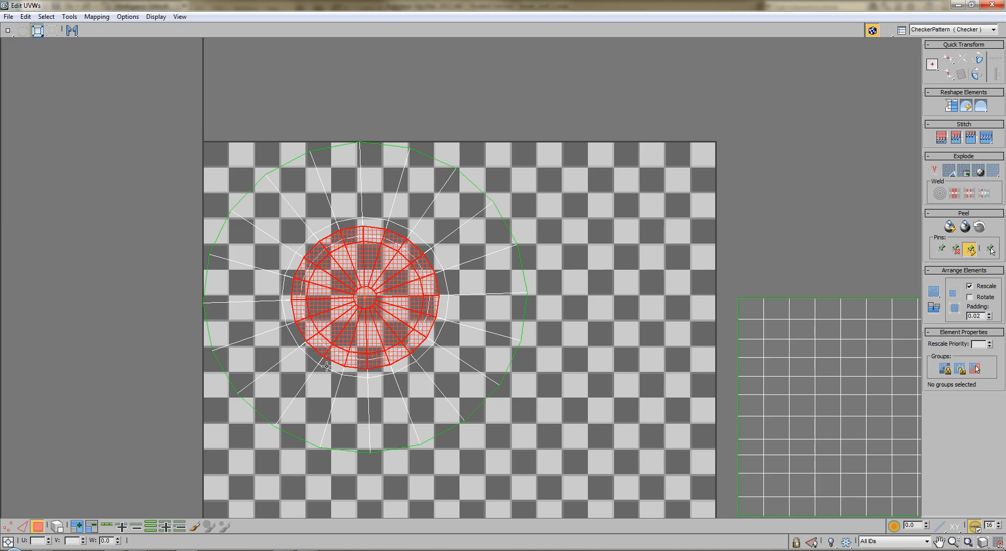
pyautogui.moveTo(380, 290)
pyautogui.mouseDown()
pyautogui.moveTo(387, 320)
pyautogui.moveTo(366, 304)
pyautogui.moveTo(370, 317)
pyautogui.moveTo(351, 309)
pyautogui.moveTo(358, 325)
pyautogui.moveTo(373, 287)
pyautogui.mouseUp()
pyautogui.click(78, 526)
pyautogui.click(77, 527)
pyautogui.click(77, 528)
pyautogui.click(111, 341)
pyautogui.scroll(-3, 308, 344)
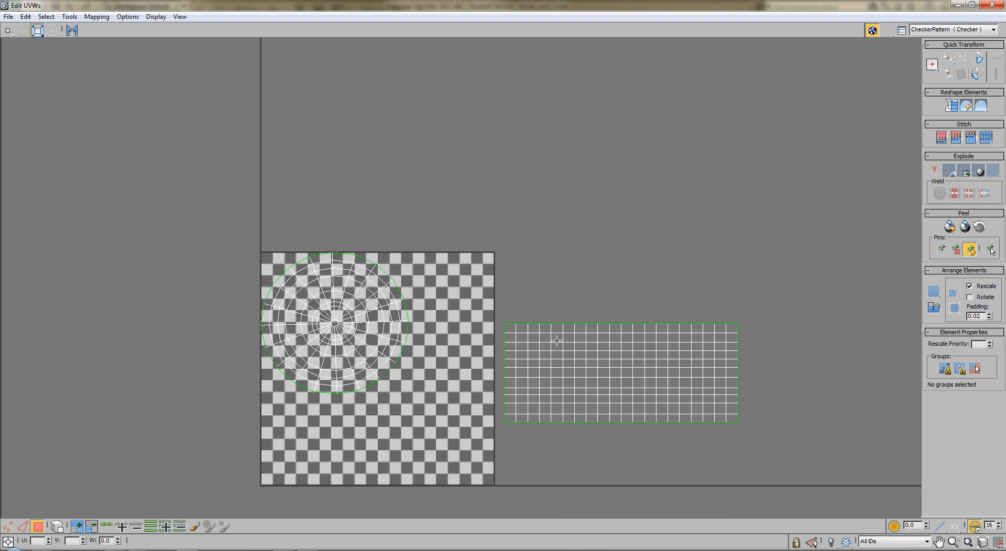
# Step: Move the rectangular grid shell into the lower part of the checker tile and align it with the tile's bottom and right edges
pyautogui.moveTo(555, 340); pyautogui.dragTo(551, 287, button='middle')
pyautogui.moveTo(472, 243); pyautogui.dragTo(802, 420)
pyautogui.moveTo(667, 337); pyautogui.dragTo(423, 407)
pyautogui.click(52, 30)
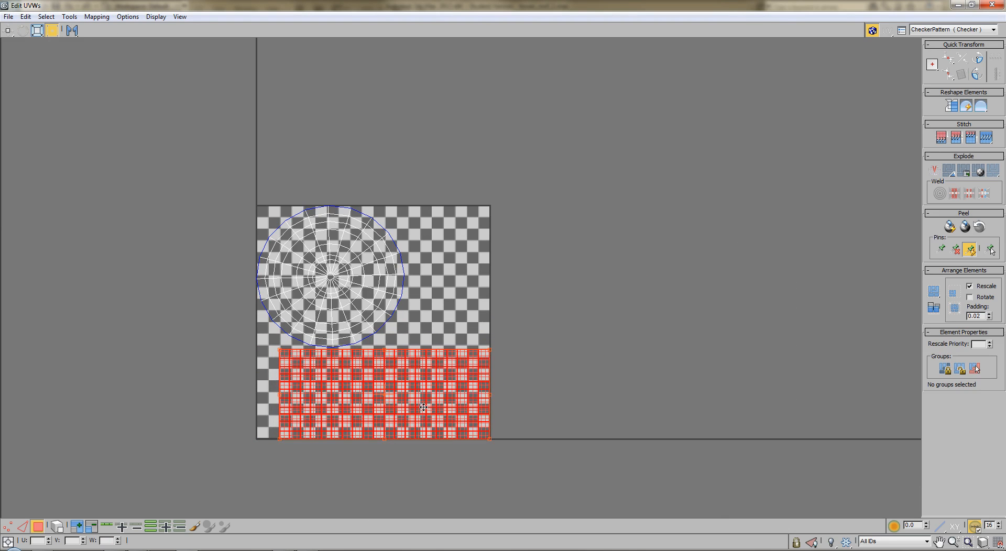
pyautogui.click(608, 343)
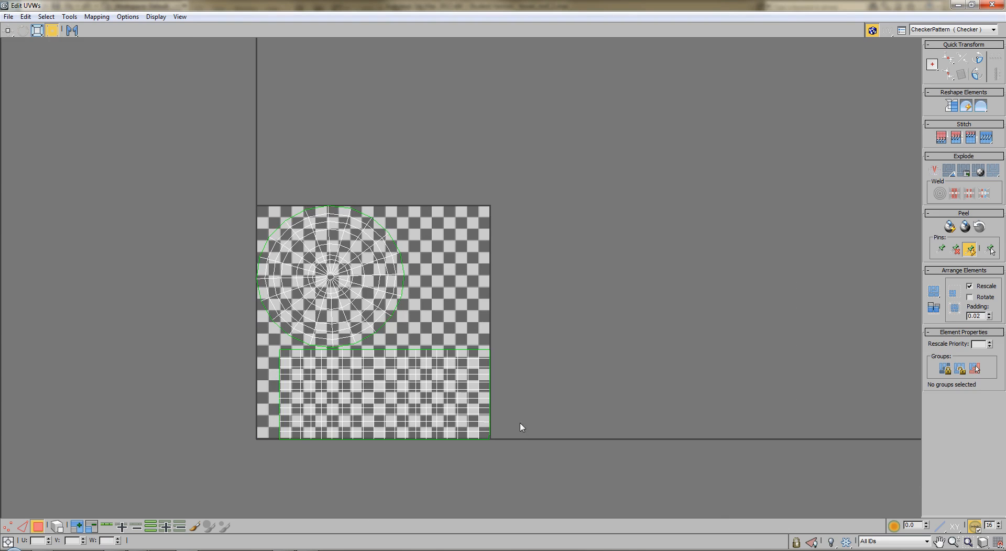
pyautogui.scroll(10, 519, 427)
pyautogui.scroll(-6, 550, 313)
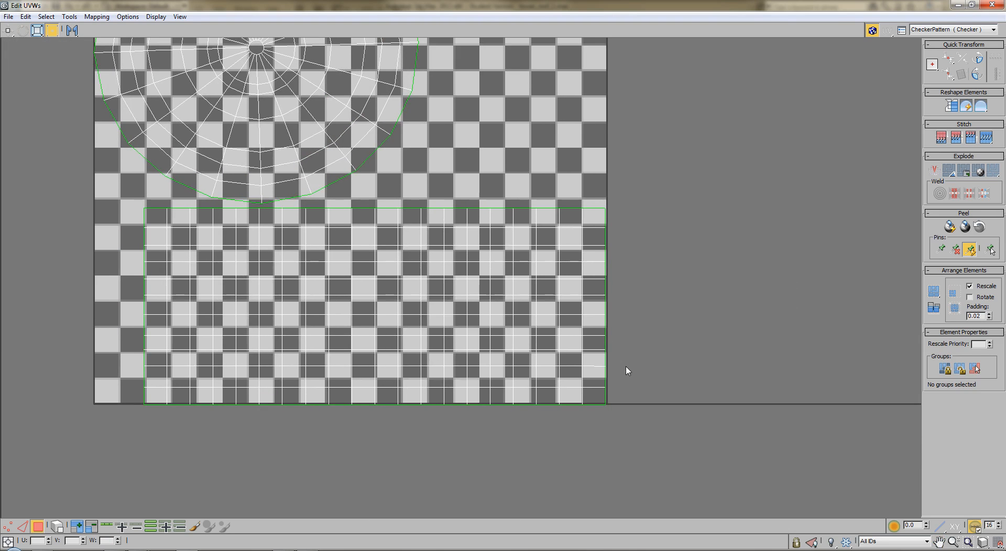
pyautogui.click(440, 333)
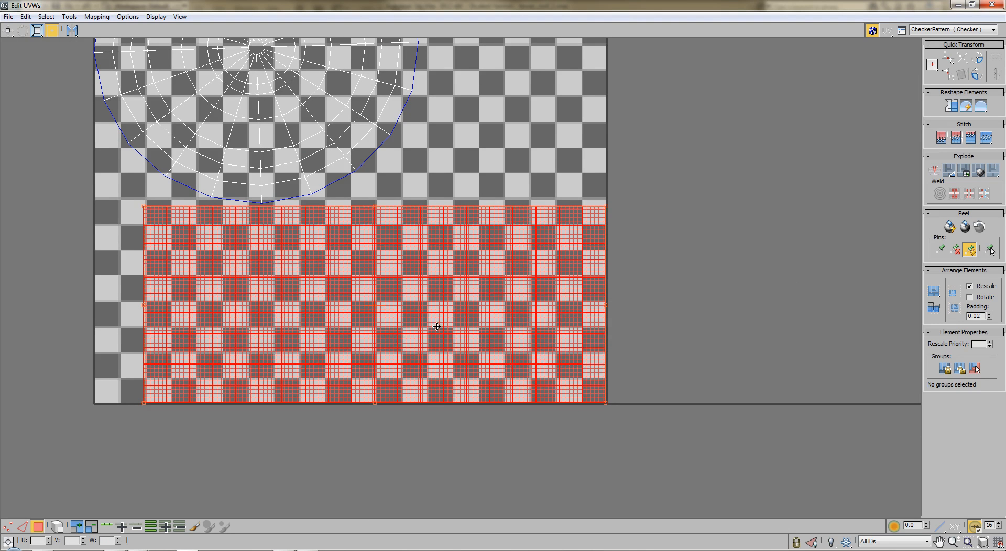
pyautogui.click(795, 274)
pyautogui.scroll(-4, 754, 273)
pyautogui.moveTo(658, 218); pyautogui.dragTo(494, 302, button='middle')
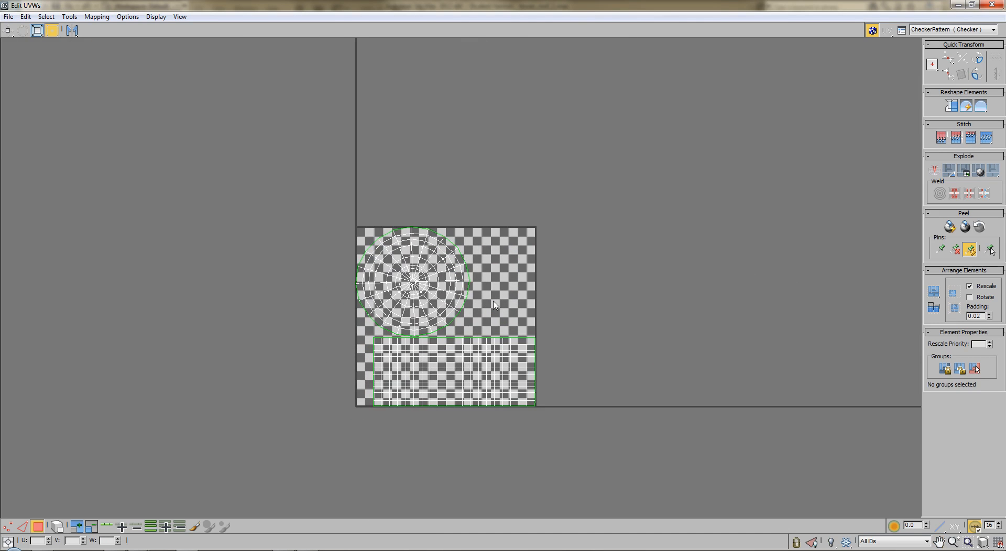
# Step: Render the UV template of the arranged shells at 1024 × 1024 and maximize the rendered map
pyautogui.click(70, 16)
pyautogui.click(46, 213)
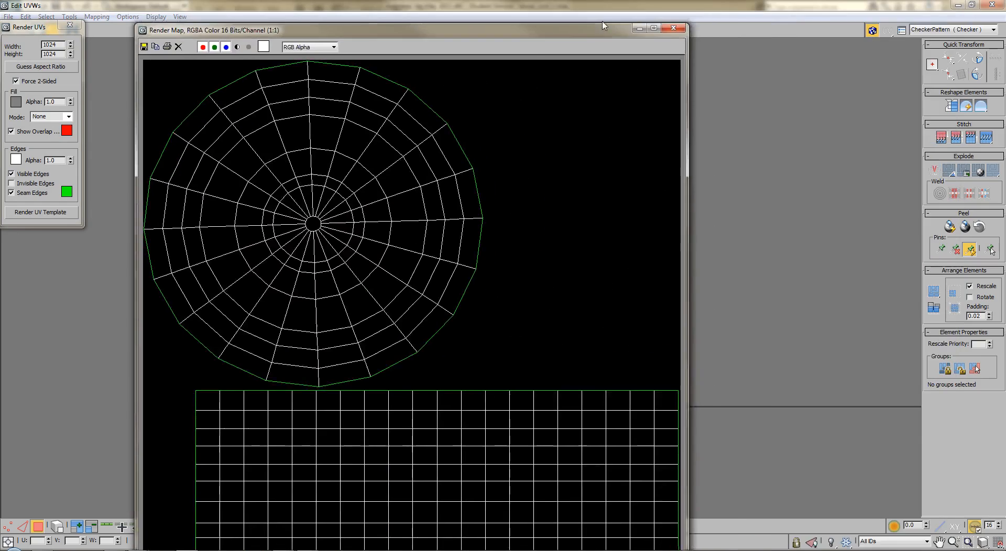
pyautogui.click(656, 28)
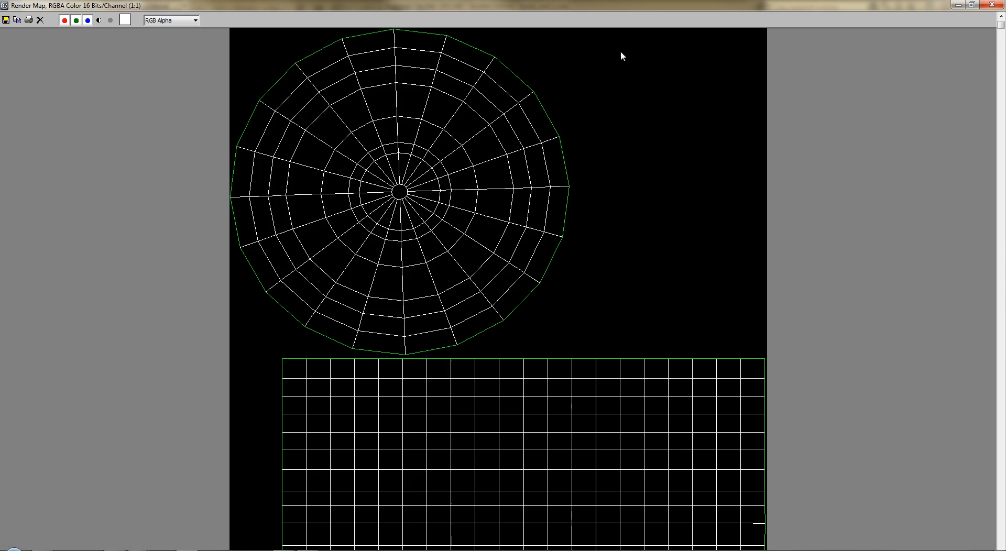
# Step: Save the rendered UV map as the JPEG tower_roof_1_UV_Template in the tower_roof1 folder
pyautogui.click(7, 21)
pyautogui.click(174, 41)
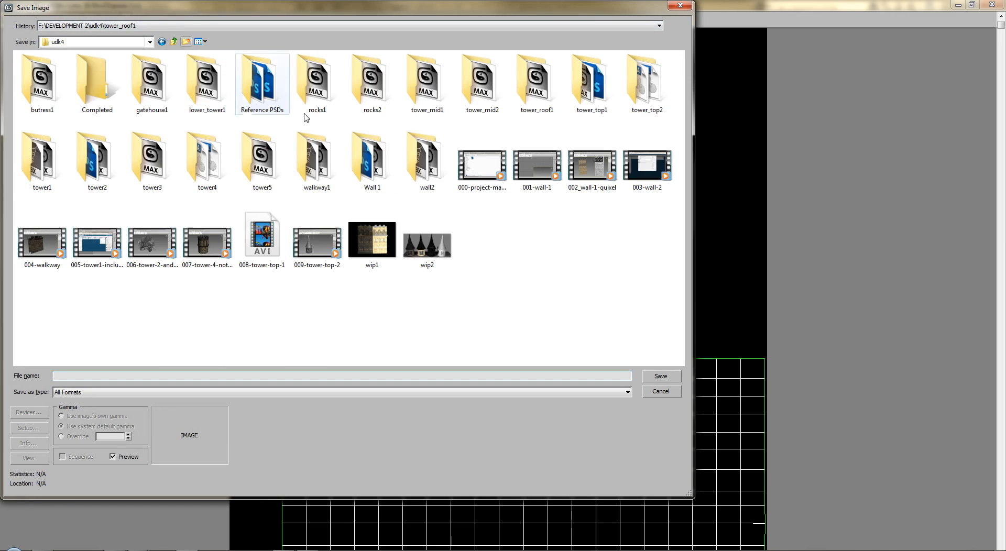
pyautogui.doubleClick(547, 95)
pyautogui.click(214, 378)
pyautogui.write('tower_roof_1_UV_Template')
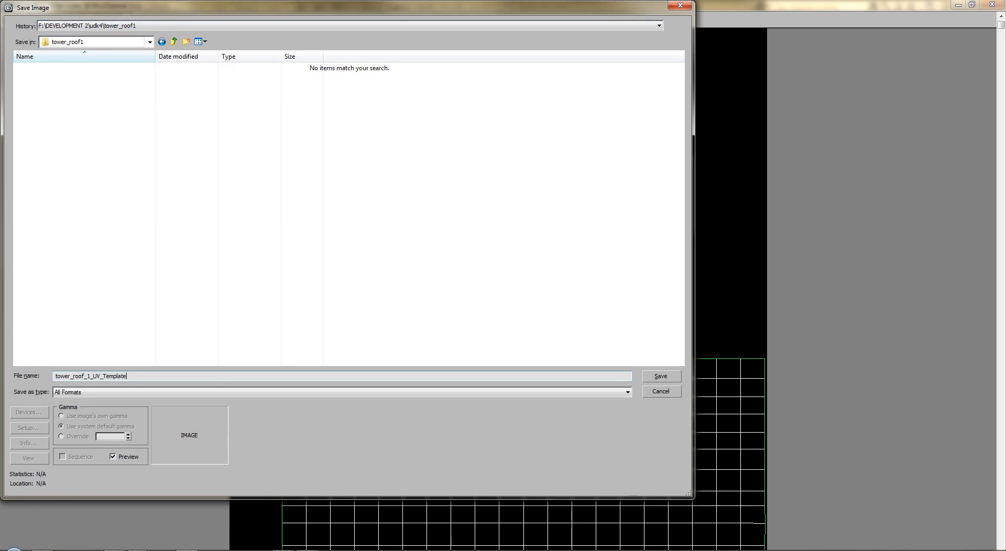
pyautogui.press('Tab')
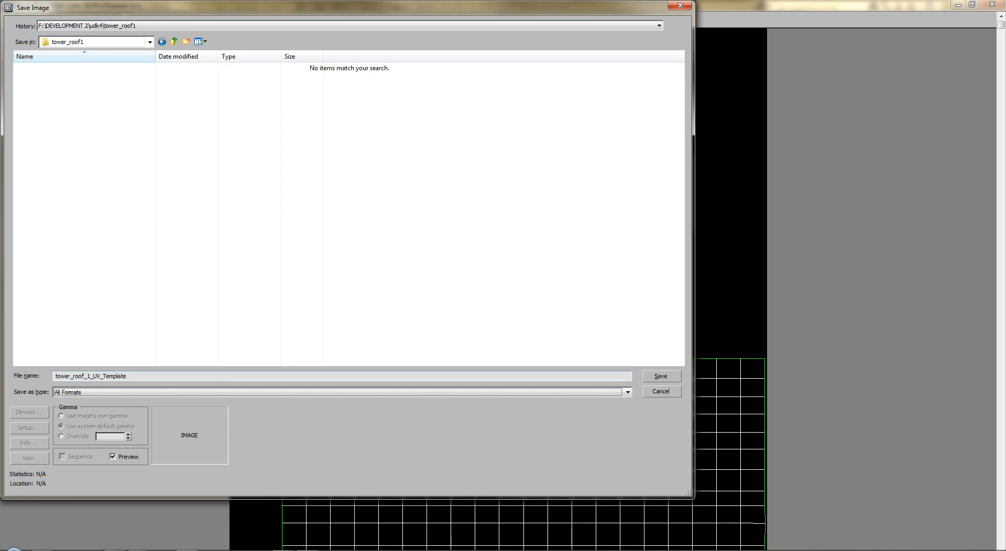
pyautogui.press('j')
pyautogui.press('Return')
pyautogui.press('Return')
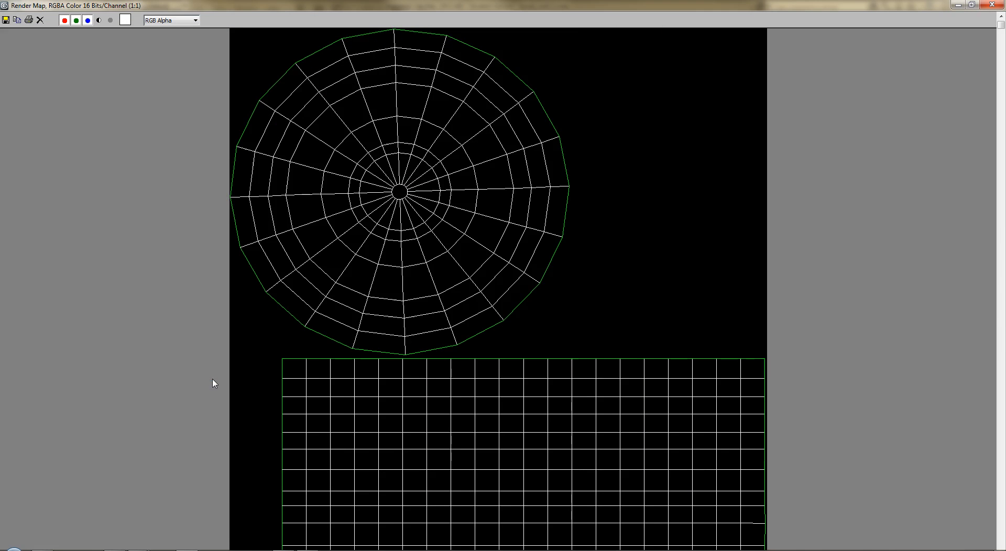
# Step: Close the rendered map, the UV editor and the Render UVs dialog, leave polygon selection mode and deselect the roof
pyautogui.click(992, 5)
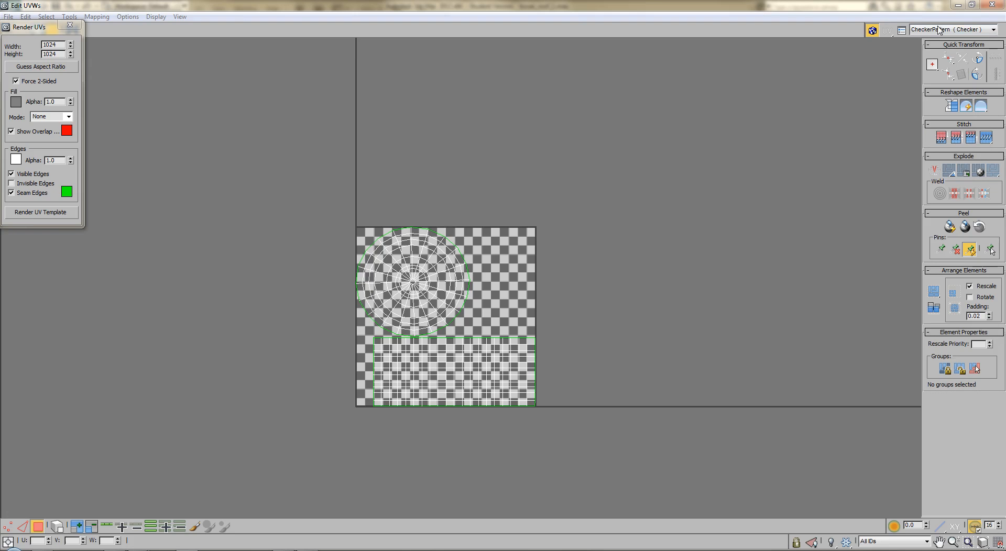
pyautogui.click(992, 5)
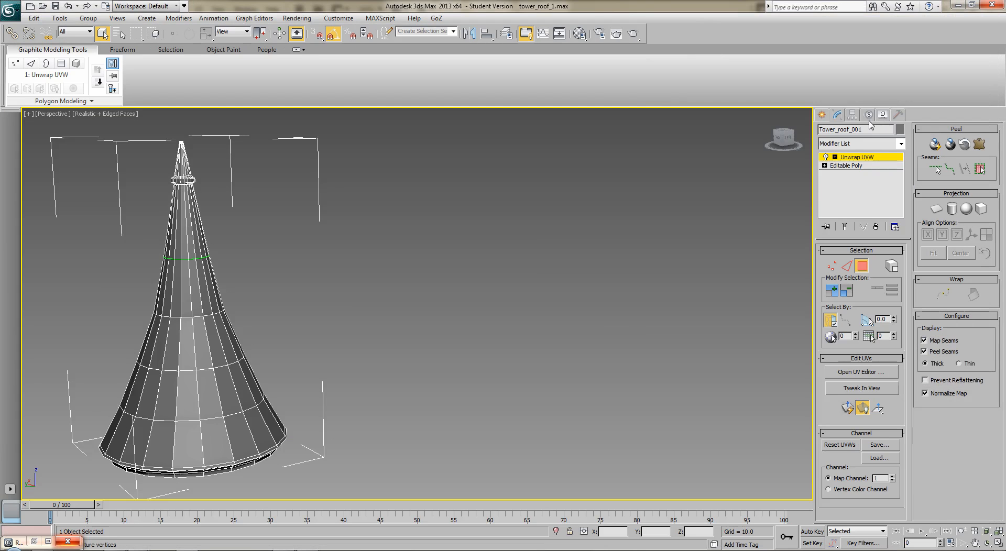
pyautogui.click(862, 266)
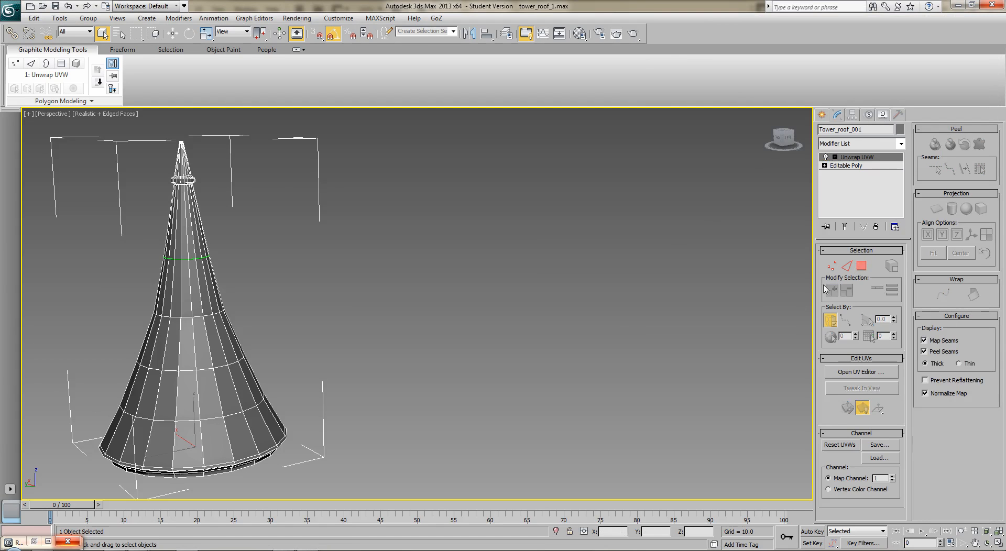
pyautogui.click(687, 312)
pyautogui.hotkey('ctrl', 'z')
pyautogui.click(68, 542)
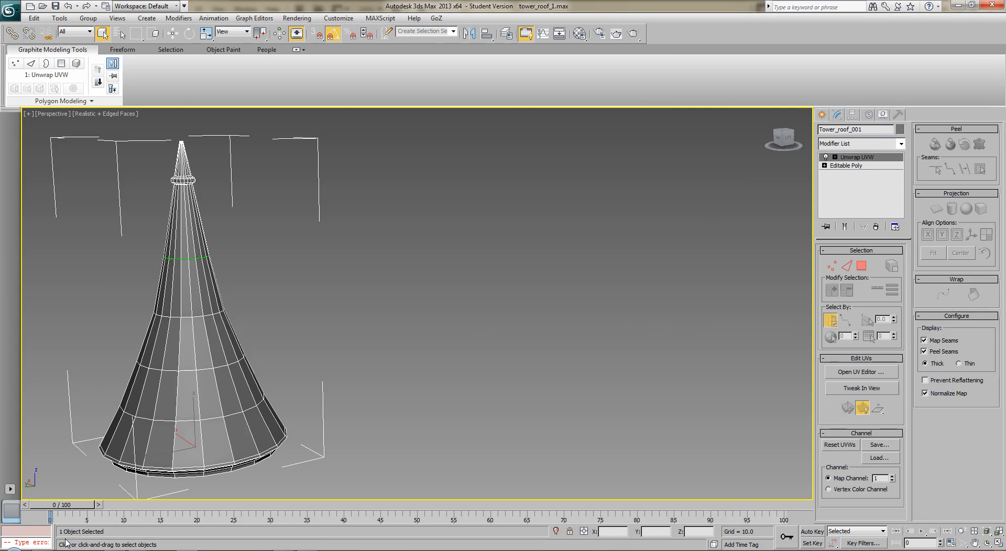
pyautogui.click(531, 312)
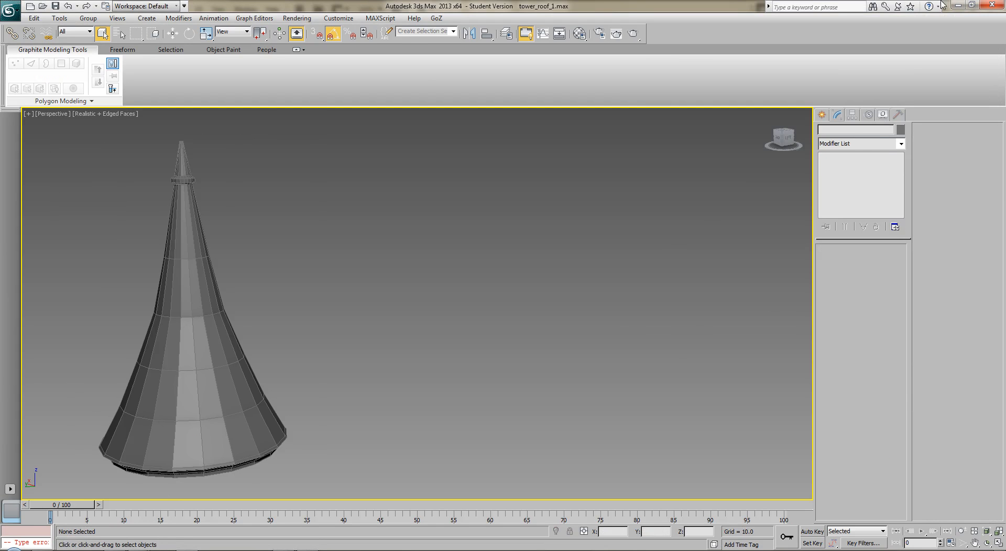
# Step: Switch to Photoshop and open tower_roof_1_UV_Template.jpg from the tower_roof1 folder
pyautogui.click(958, 5)
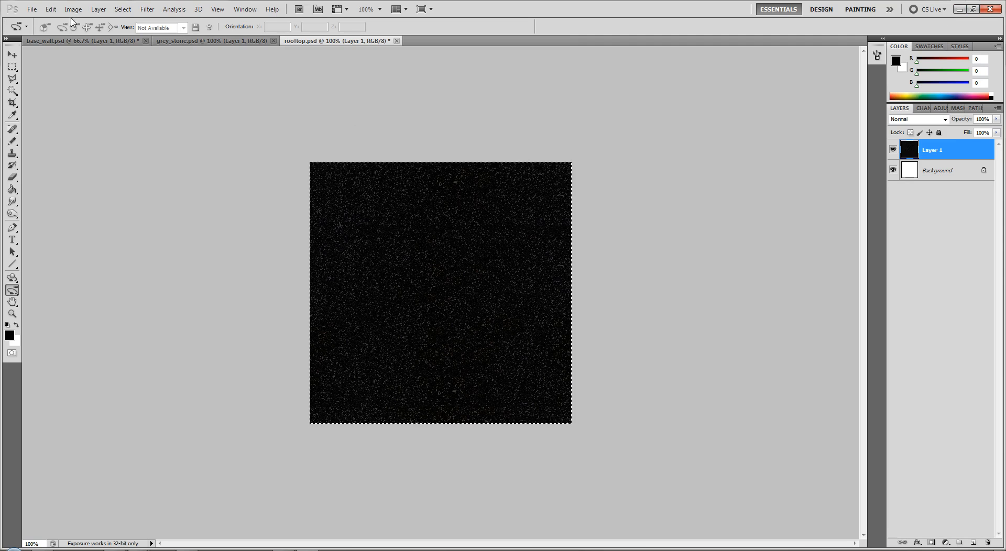
pyautogui.click(32, 9)
pyautogui.click(43, 30)
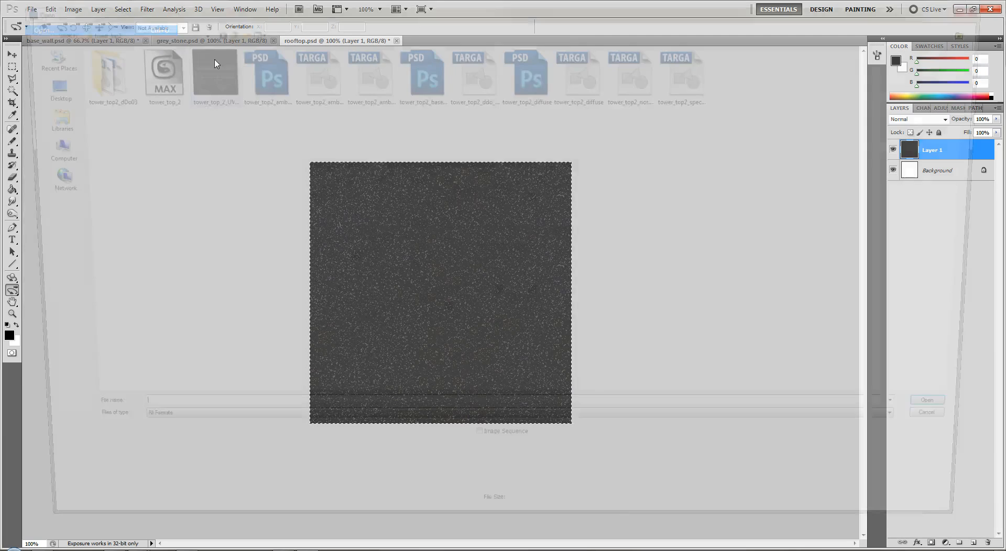
pyautogui.click(220, 28)
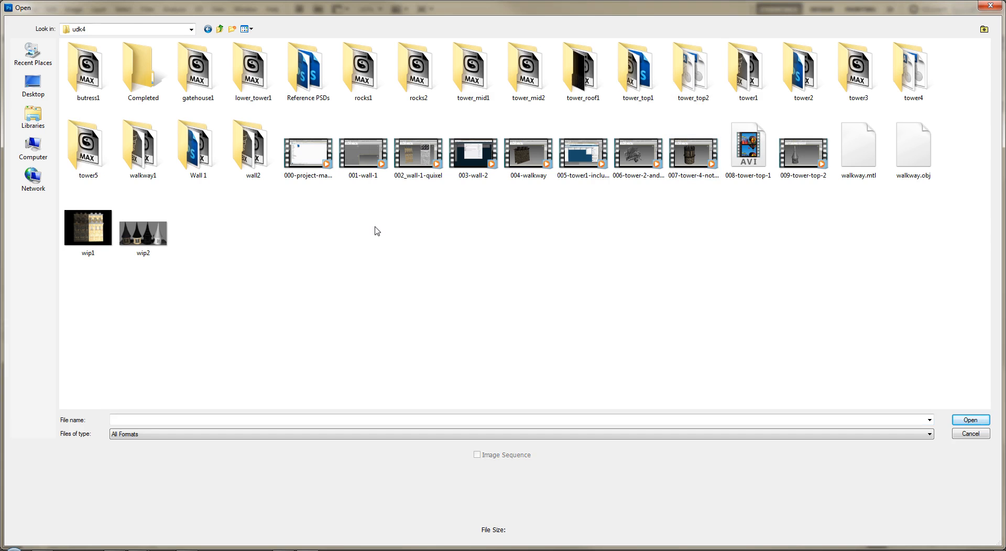
pyautogui.doubleClick(654, 84)
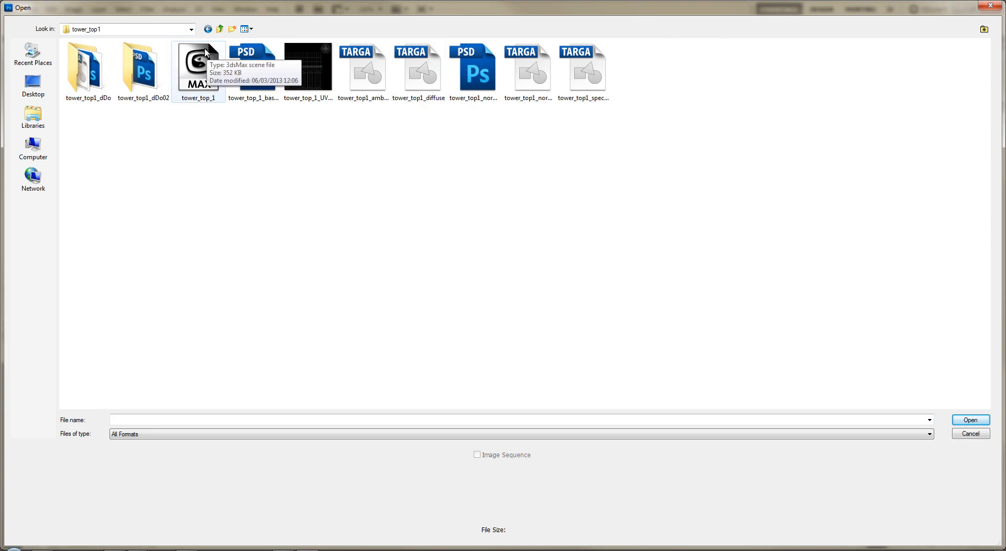
pyautogui.click(220, 30)
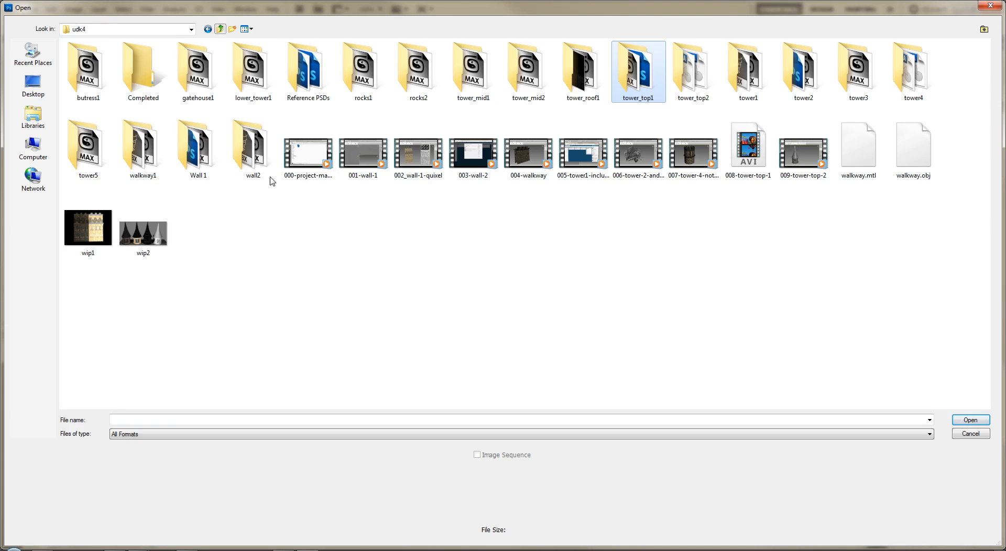
pyautogui.doubleClick(589, 81)
pyautogui.doubleClick(160, 74)
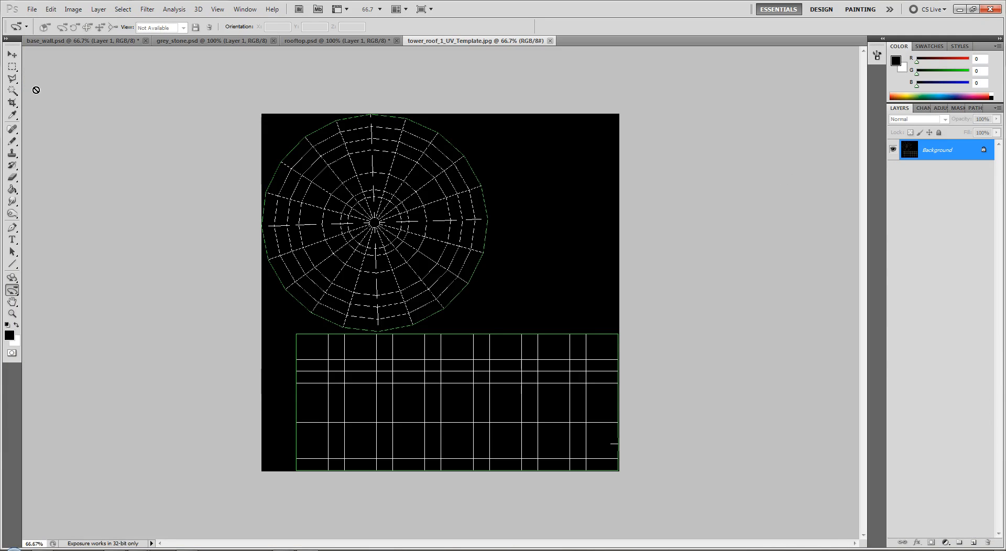
# Step: Isolate the shell areas with the Magic Wand and fill them with black on a new layer
pyautogui.click(12, 91)
pyautogui.click(582, 203)
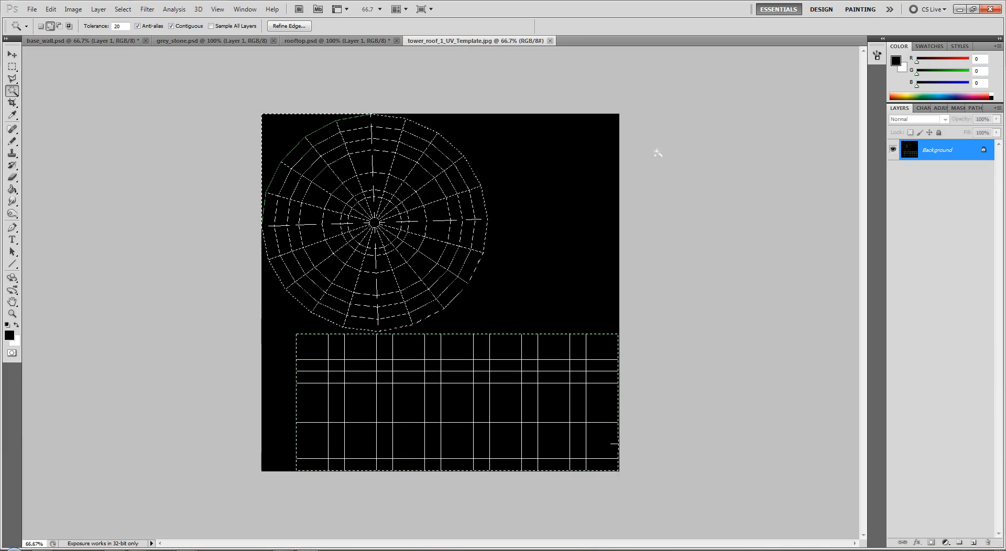
pyautogui.click(971, 545)
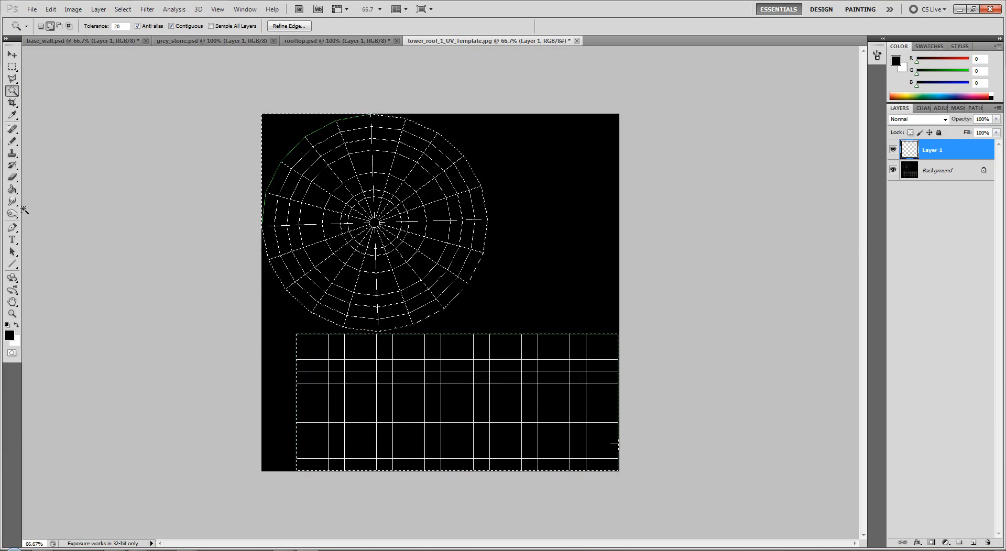
pyautogui.click(12, 190)
pyautogui.click(602, 341)
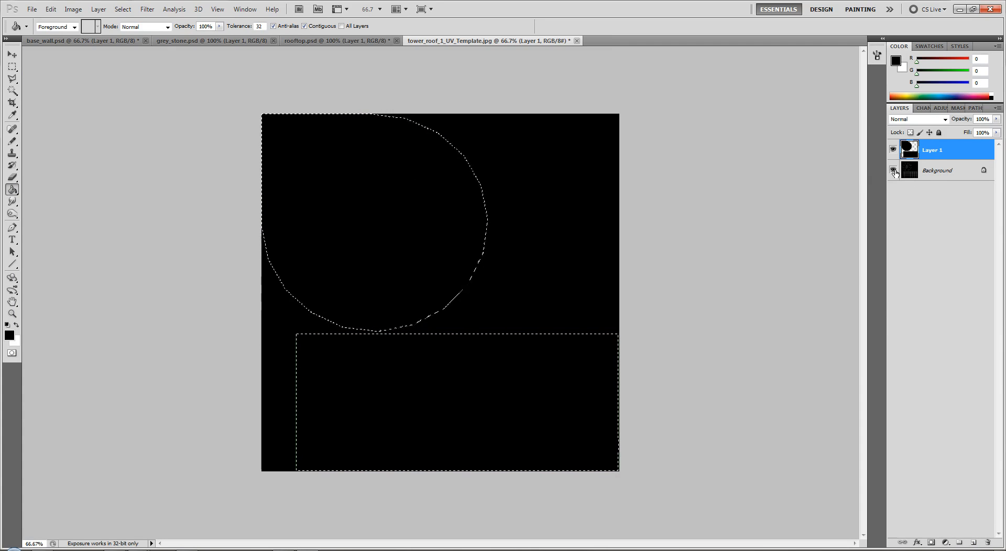
# Step: Hide the Background layer and clear the selection around the black shell shapes
pyautogui.click(932, 174)
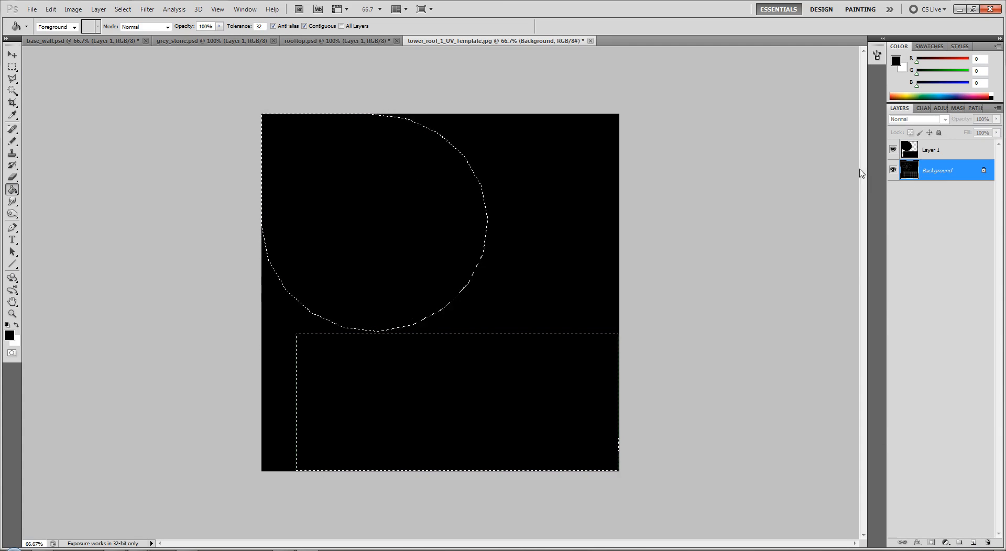
pyautogui.click(893, 171)
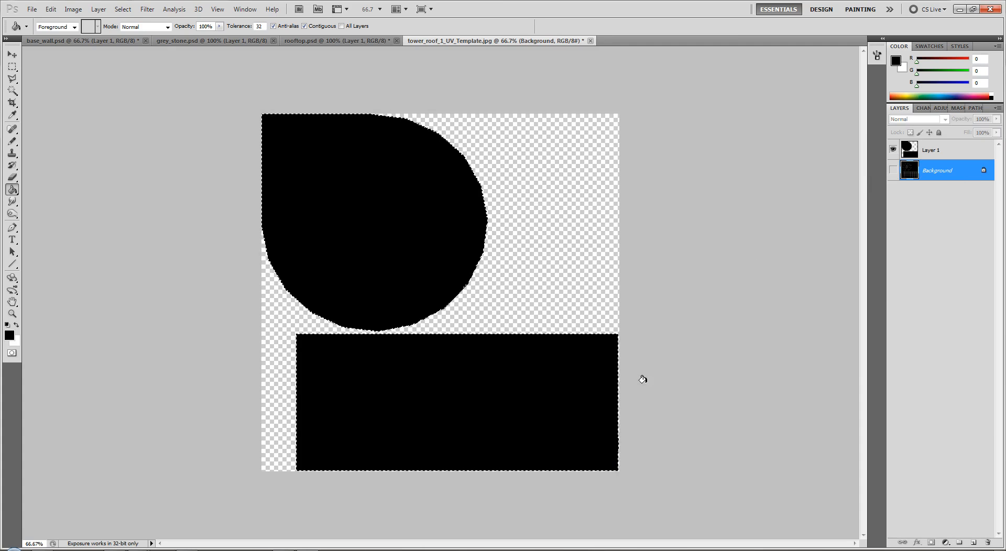
pyautogui.hotkey('ctrl', 'd')
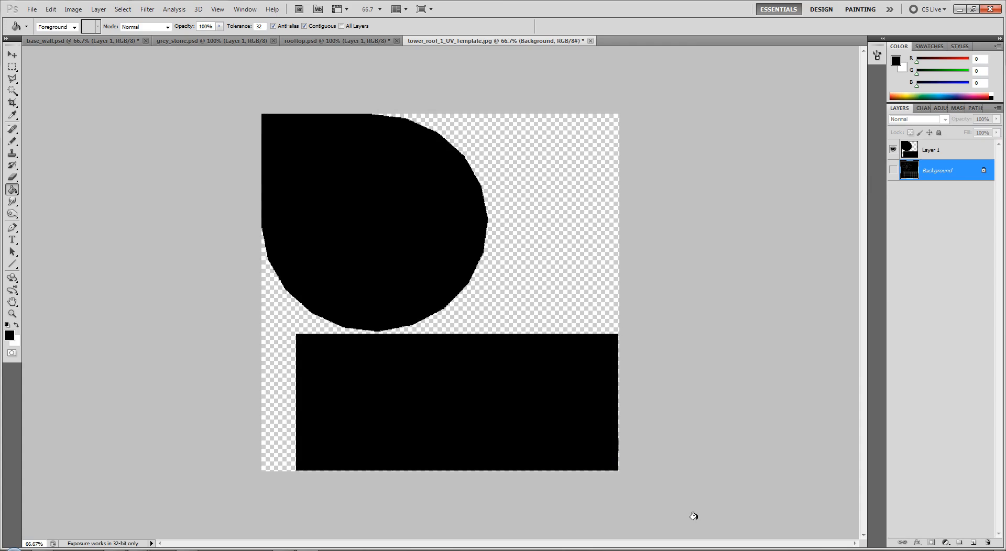
# Step: Marquee-select the full-width strip containing the rectangular shell and copy it from the Background layer to a new layer
pyautogui.press('m')
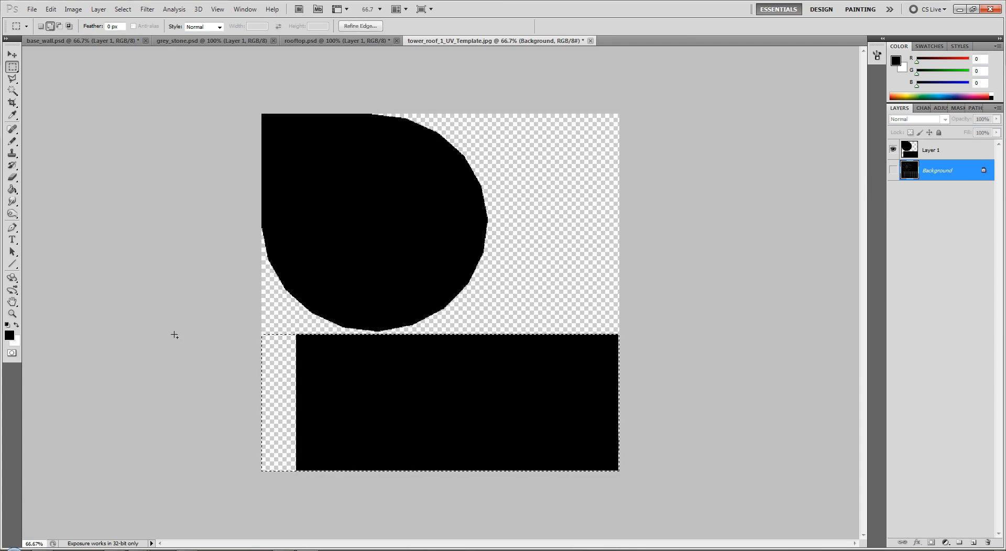
pyautogui.hotkey('ctrl', 'j')
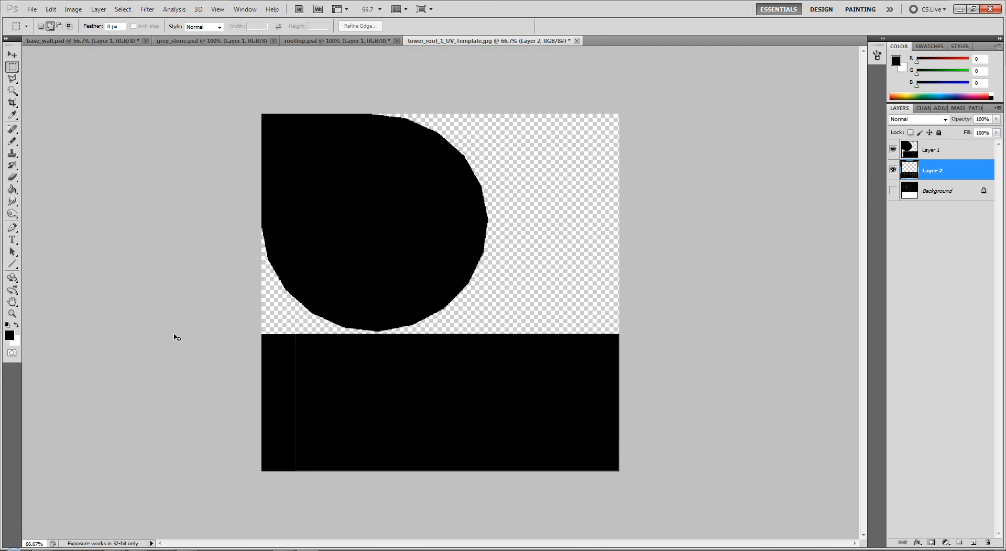
pyautogui.hotkey('ctrl', 'z')
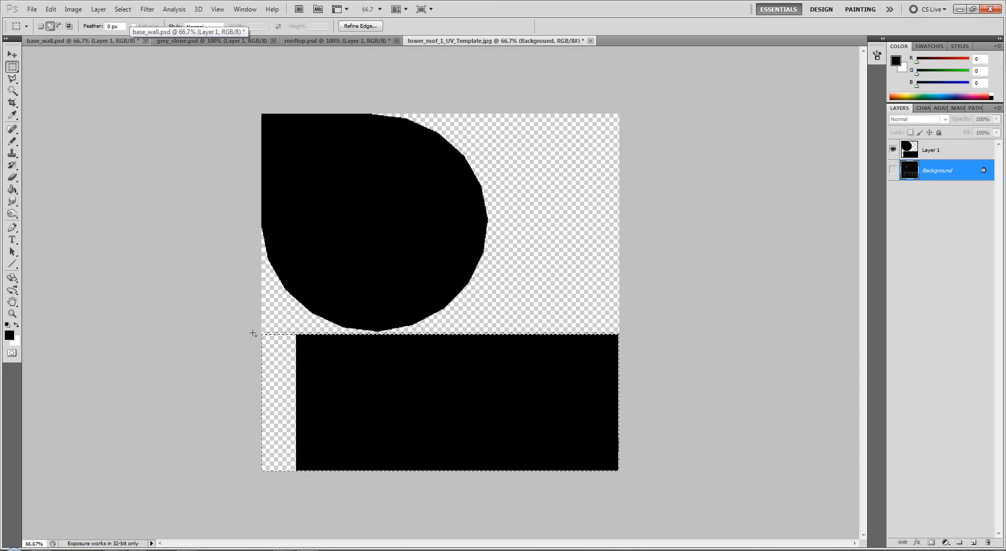
pyautogui.click(98, 9)
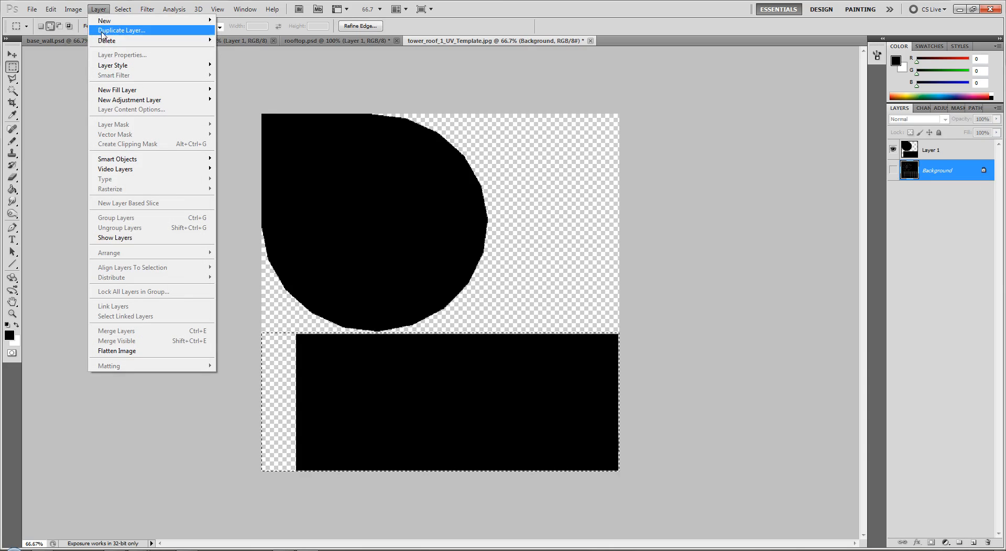
pyautogui.moveTo(105, 23)
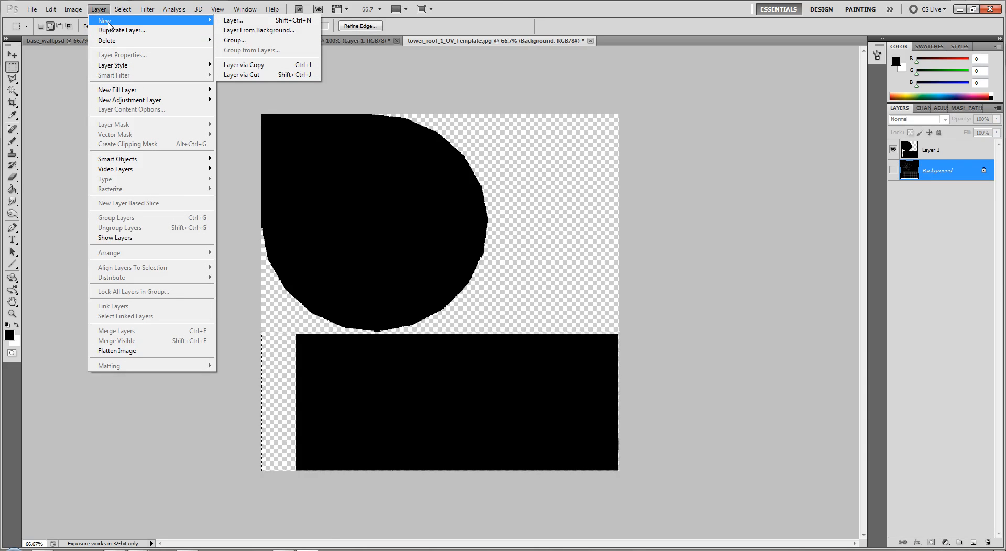
pyautogui.click(56, 152)
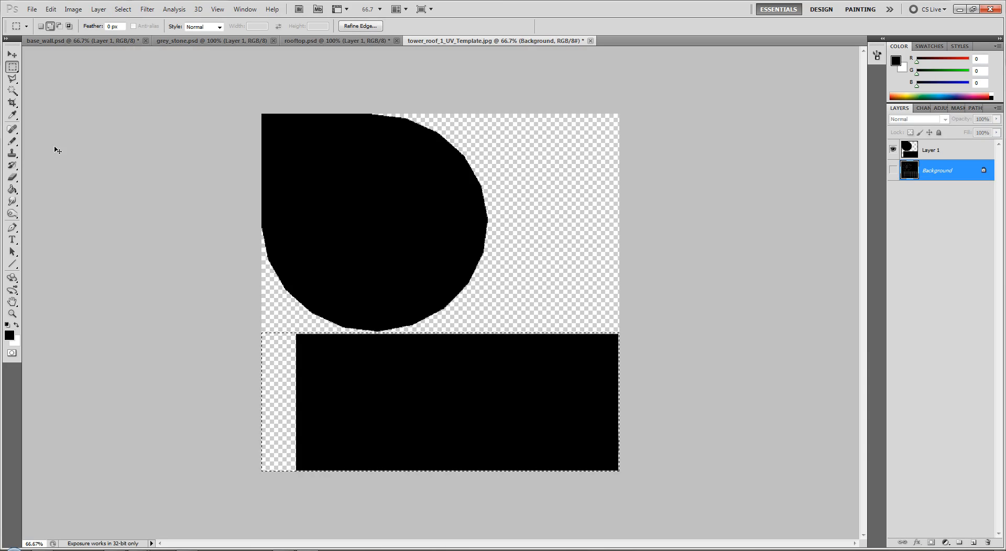
pyautogui.hotkey('ctrl', 'j')
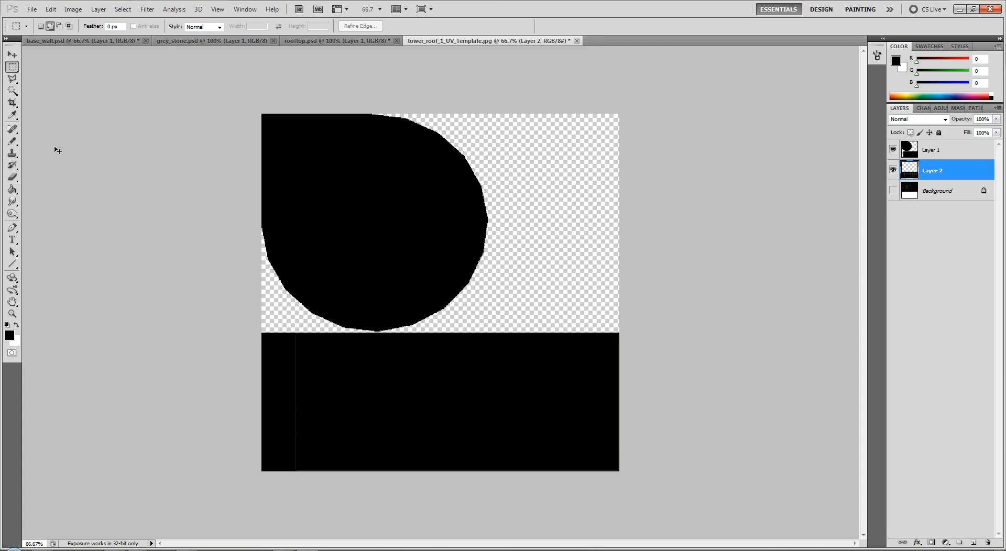
# Step: Undo the copy from the Background layer and cut the selected rectangular shell from Layer 1 onto its own layer
pyautogui.hotkey('ctrl', 'z')
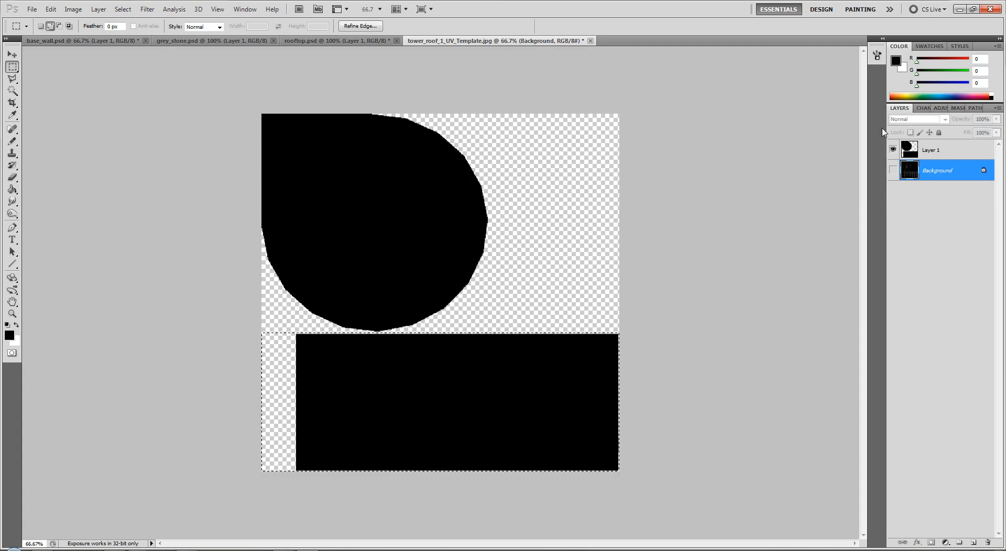
pyautogui.click(927, 156)
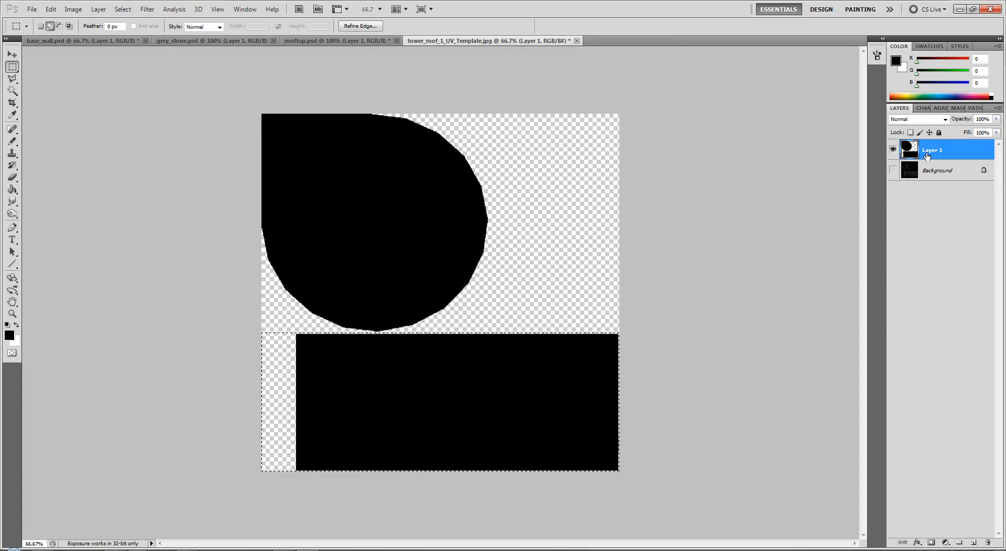
pyautogui.hotkey('ctrl', 'shift', 'j')
# Step: Magic Wand the corner outside the circular shell on the Background layer, delete it from Layer 1, and clear the selection
pyautogui.click(926, 192)
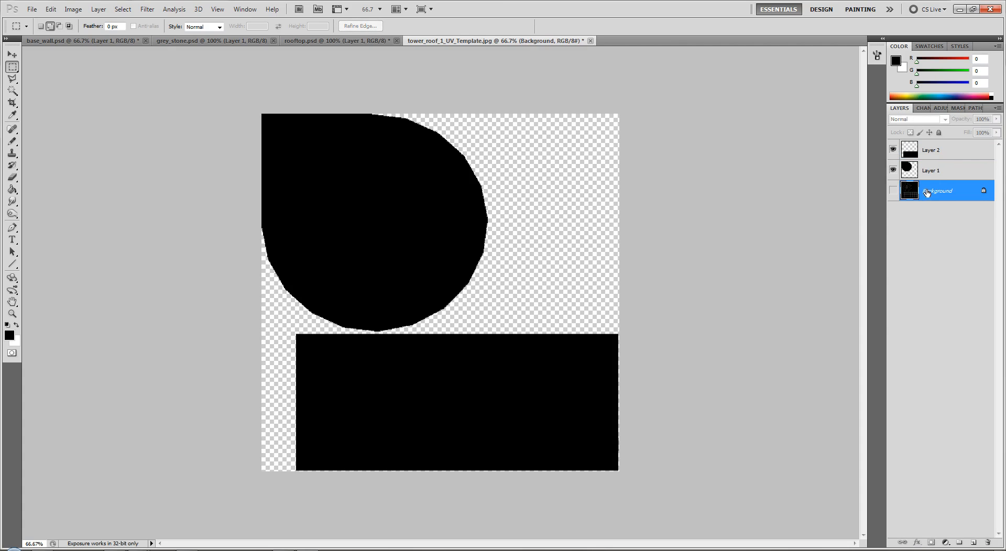
pyautogui.press('w')
pyautogui.click(286, 135)
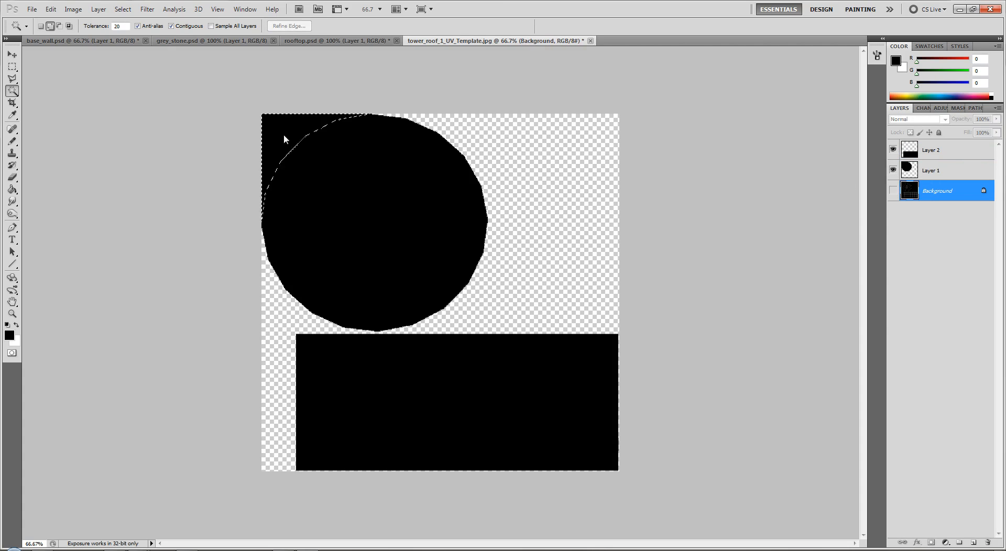
pyautogui.click(926, 171)
pyautogui.press('Delete')
pyautogui.hotkey('ctrl', 'd')
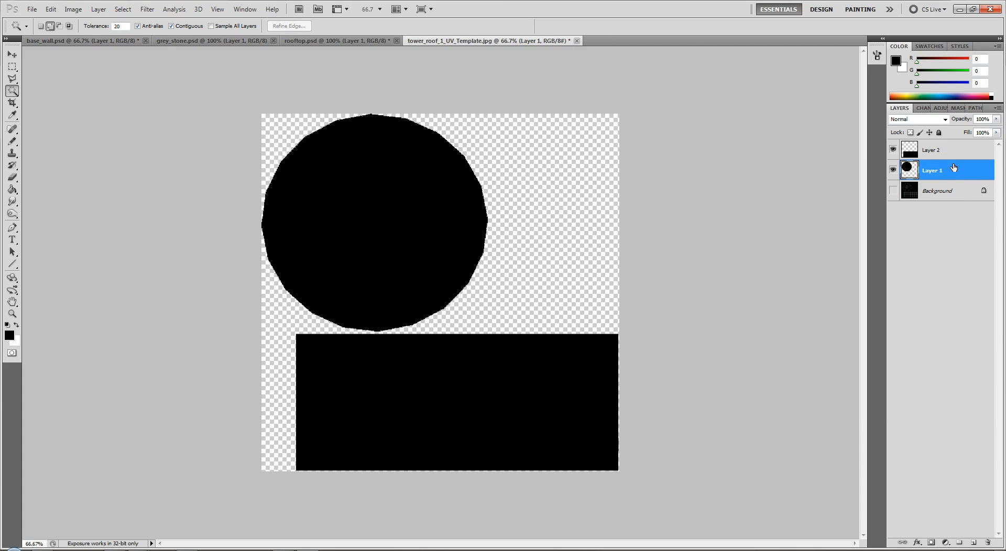
# Step: Rename the circular shell's layer to roof_top
pyautogui.rightClick(950, 165)
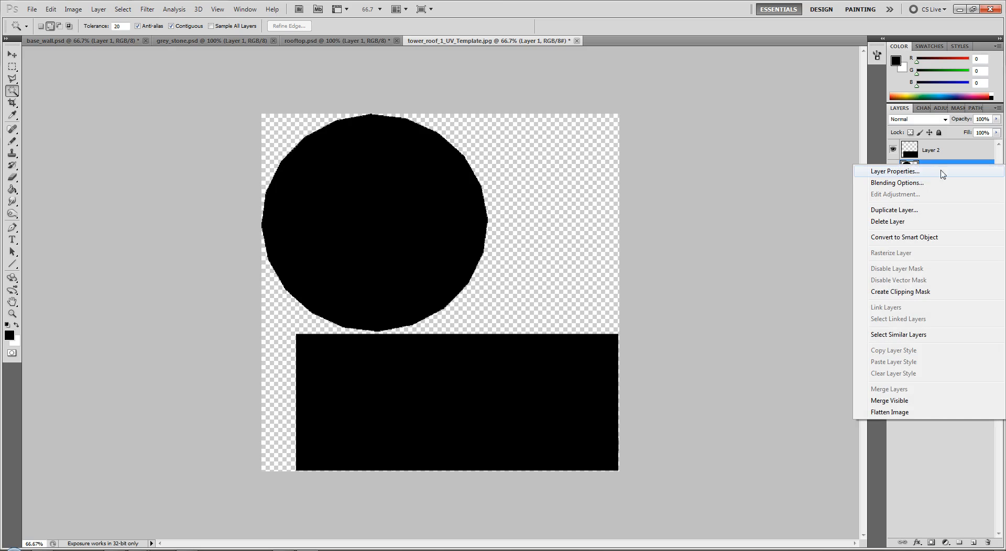
pyautogui.click(906, 174)
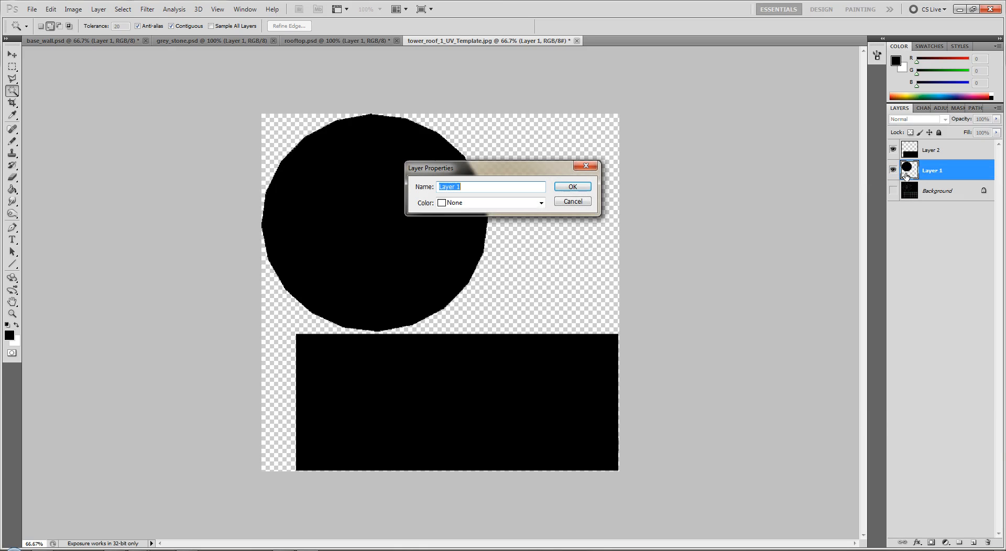
pyautogui.write('roof_top')
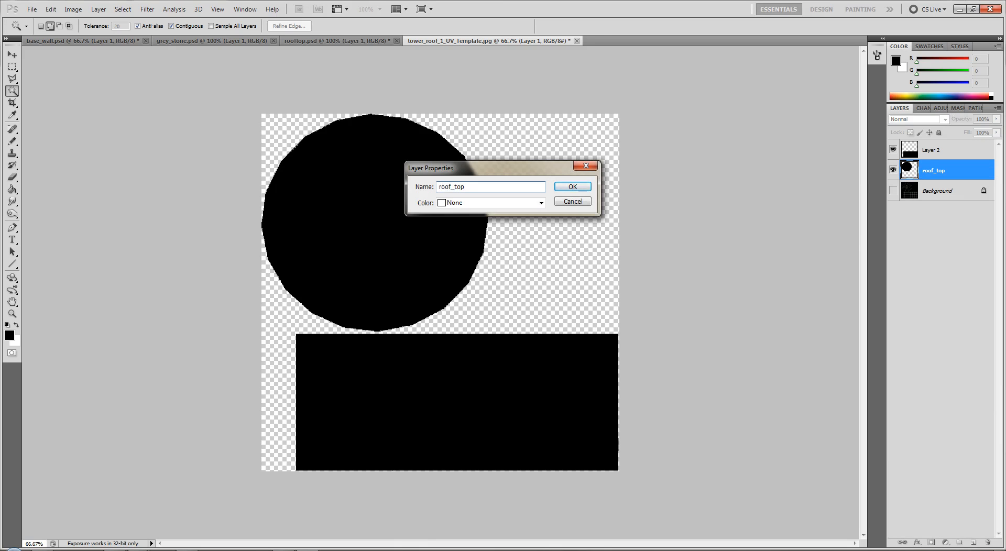
pyautogui.press('Return')
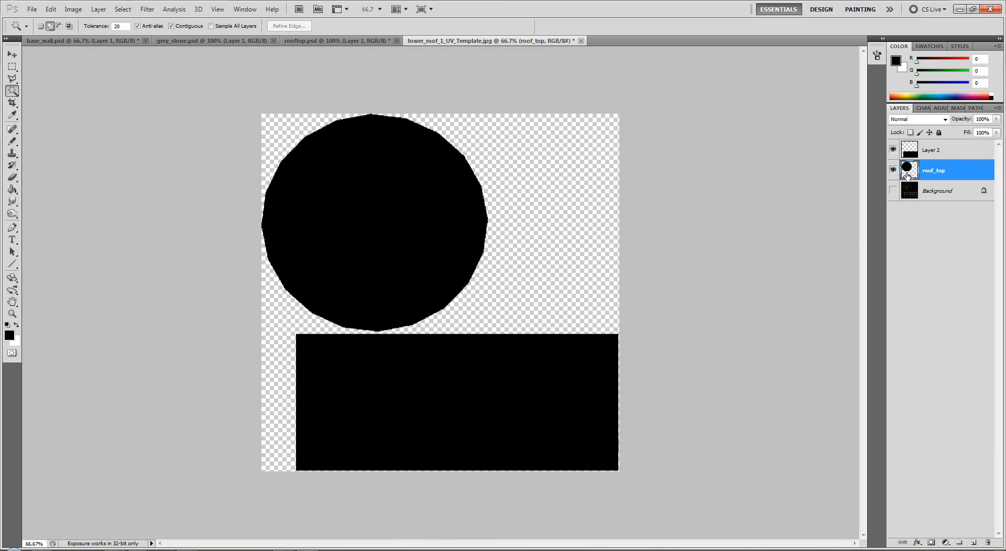
# Step: Rename the rectangular shell's layer to roof_lower
pyautogui.click(928, 153)
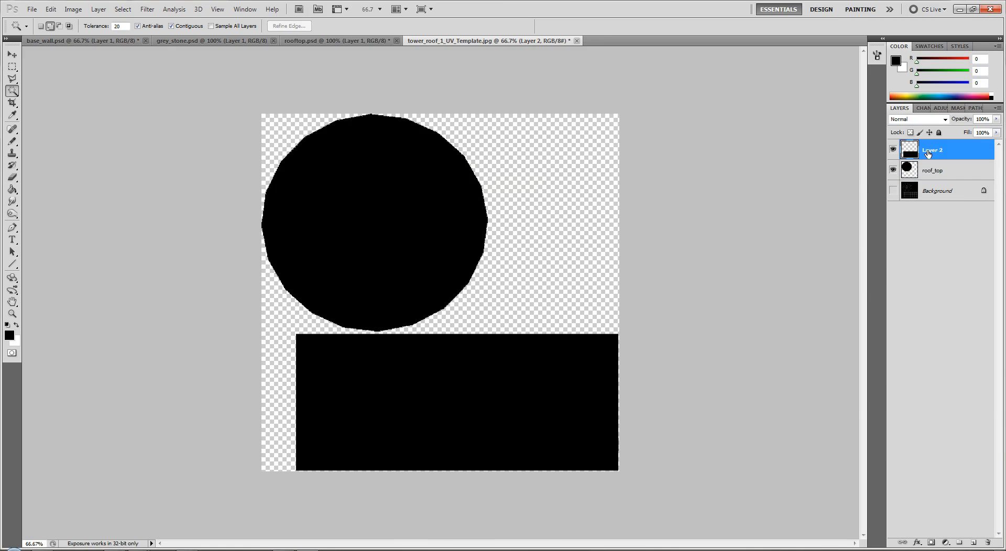
pyautogui.rightClick(928, 153)
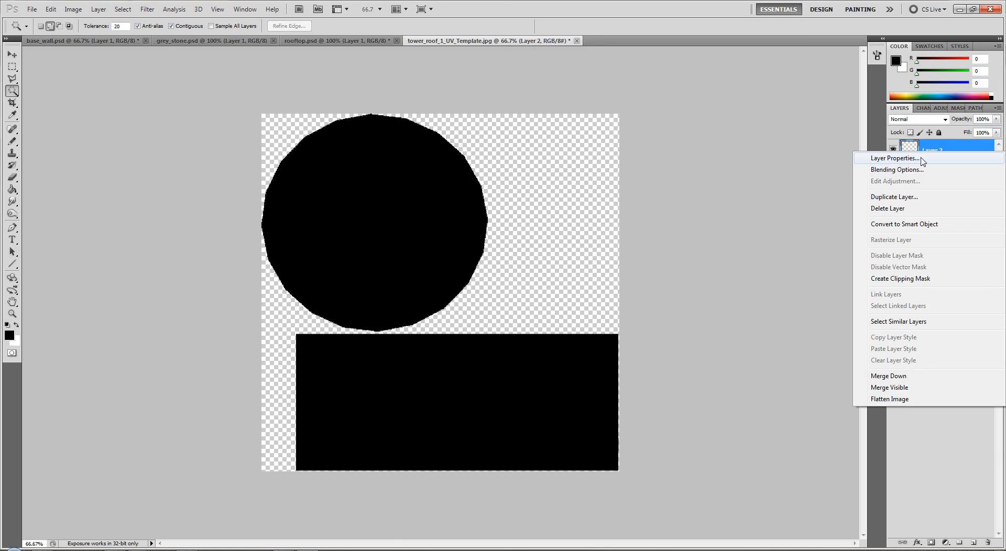
pyautogui.click(895, 158)
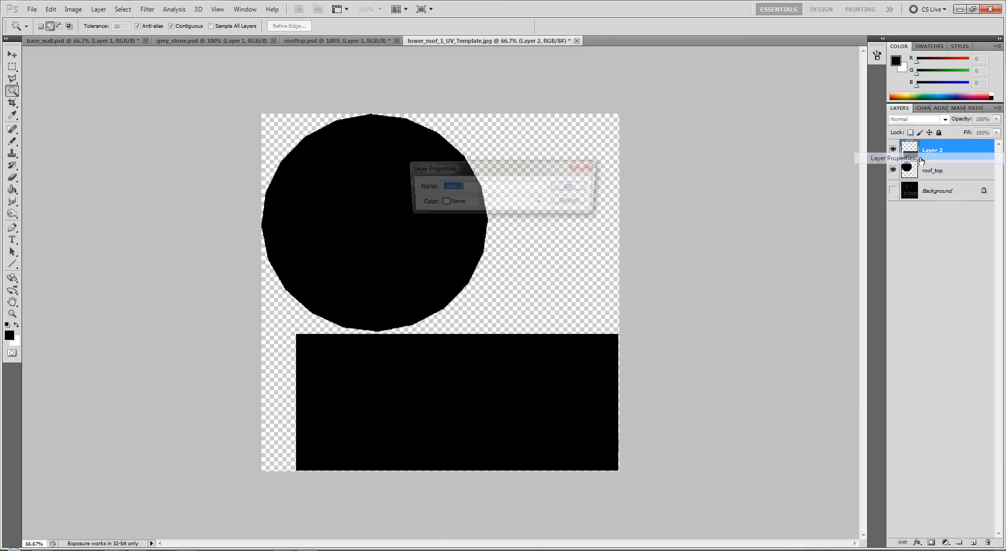
pyautogui.write('roof_lower')
pyautogui.press('Return')
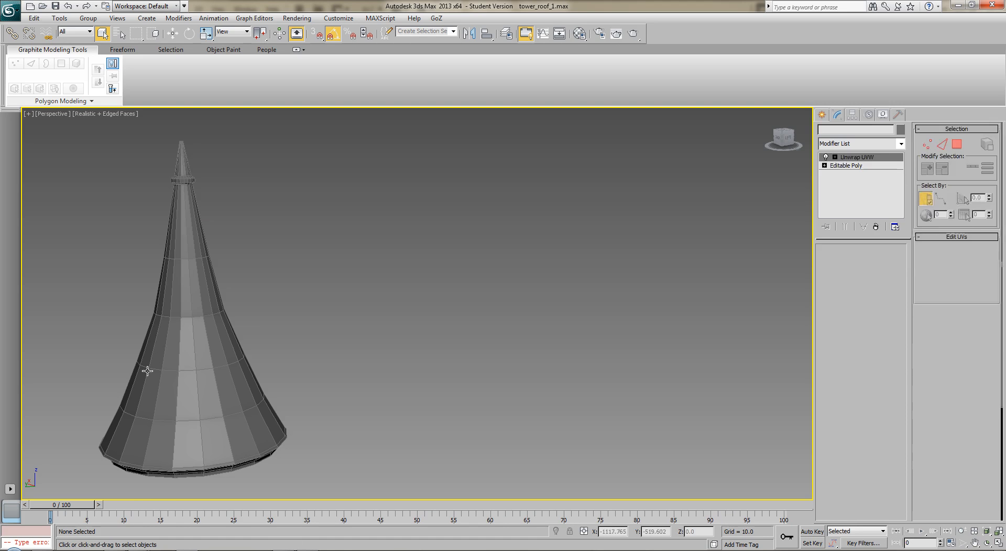
# Step: Switch to 3ds Max, open the tower roof in the UV editor, and select all vertices of the rectangular shell
pyautogui.click(147, 371)
pyautogui.click(852, 373)
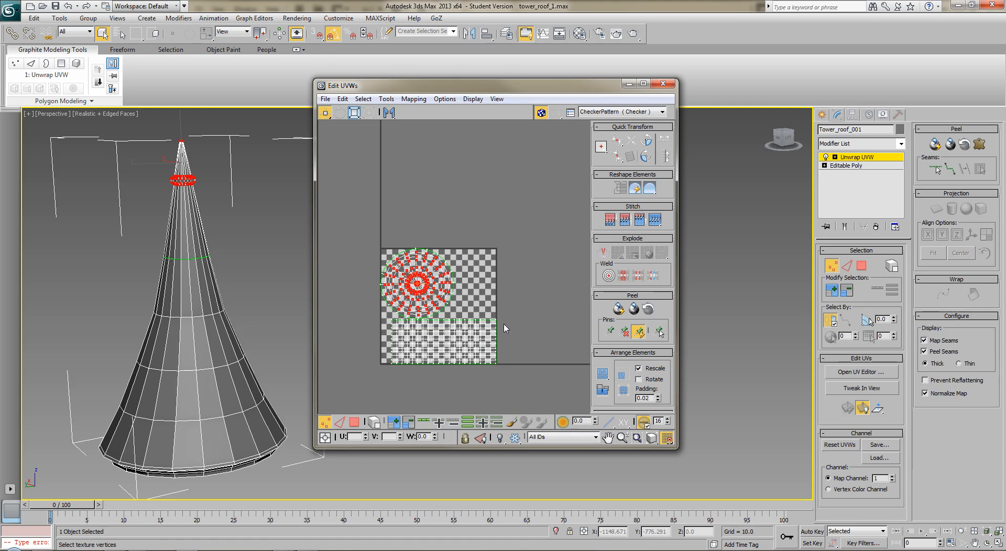
pyautogui.moveTo(503, 331); pyautogui.dragTo(496, 329, button='middle')
pyautogui.moveTo(516, 371); pyautogui.dragTo(350, 319)
pyautogui.scroll(5, 458, 367)
pyautogui.moveTo(462, 367); pyautogui.dragTo(486, 382, button='middle')
pyautogui.scroll(-5, 487, 377)
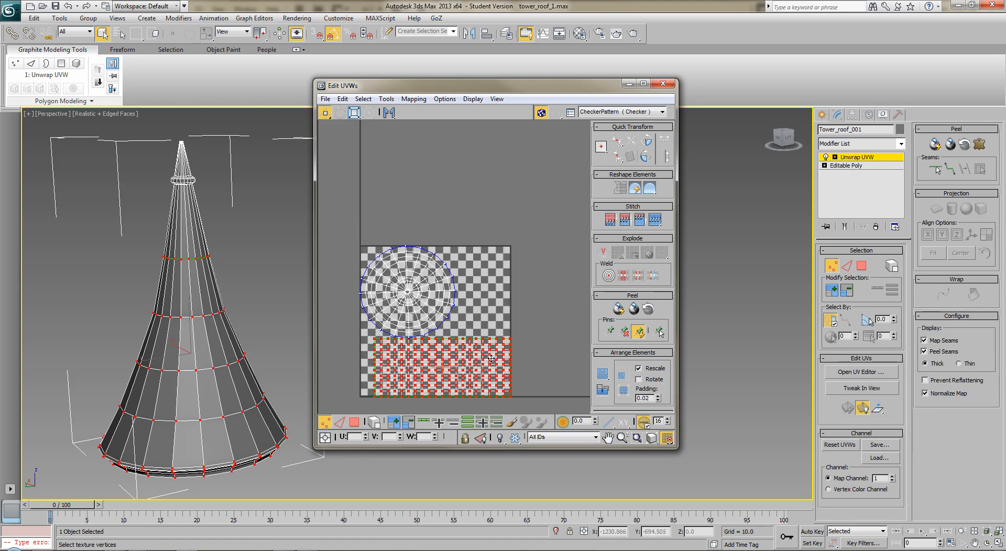
# Step: Hide the checker background and move the rectangular shell off to the side, past the edge of the UV square
pyautogui.click(542, 111)
pyautogui.moveTo(522, 313); pyautogui.dragTo(450, 276, button='middle')
pyautogui.moveTo(436, 311); pyautogui.dragTo(565, 267)
# Step: Select the rectangular shell's lower vertex rows and move them down to widen the spacing of its uppermost rows
pyautogui.moveTo(579, 347); pyautogui.dragTo(424, 261)
pyautogui.moveTo(456, 289); pyautogui.dragTo(457, 304)
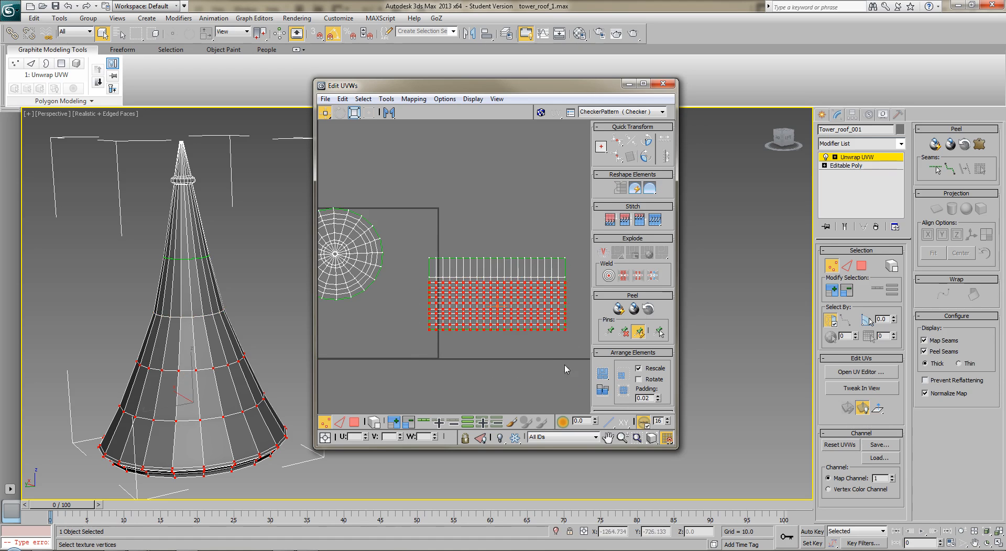
pyautogui.moveTo(537, 325); pyautogui.dragTo(537, 337)
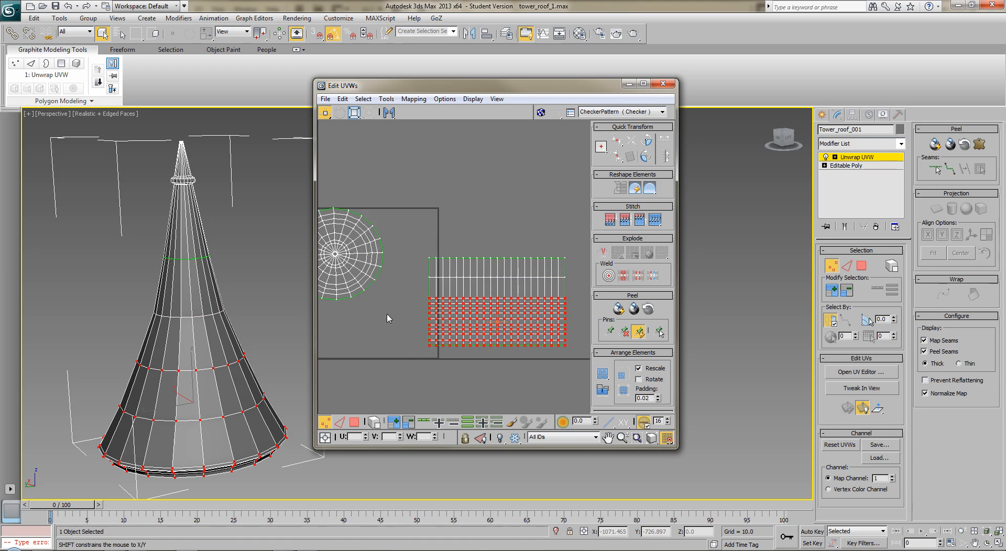
# Step: Move the vertex rows below the shell's third row down, and shift the upper three rows back into alignment with them
pyautogui.moveTo(584, 375); pyautogui.dragTo(417, 303)
pyautogui.click(483, 355)
pyautogui.moveTo(381, 310); pyautogui.dragTo(432, 339)
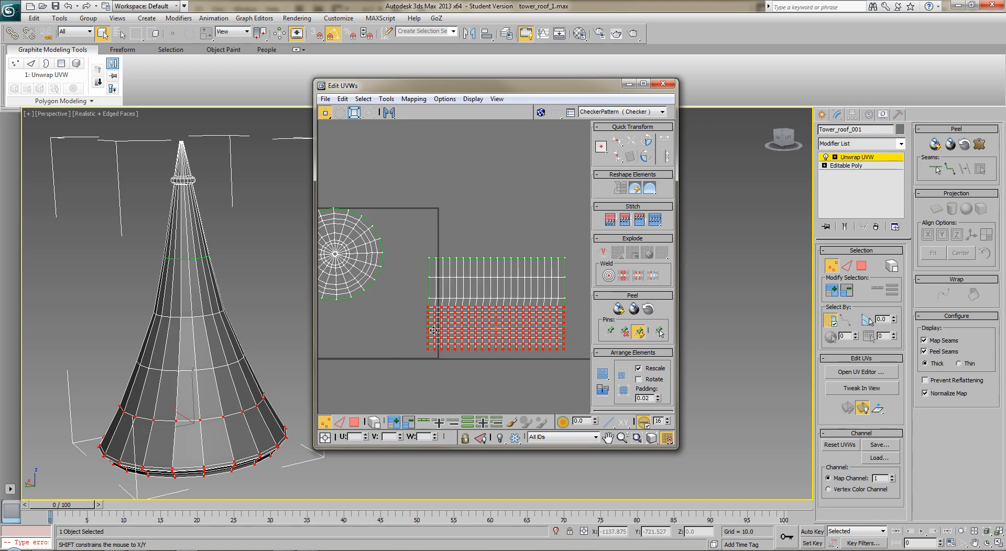
pyautogui.moveTo(434, 331)
pyautogui.mouseDown()
pyautogui.moveTo(435, 388)
pyautogui.moveTo(433, 324)
pyautogui.mouseUp()
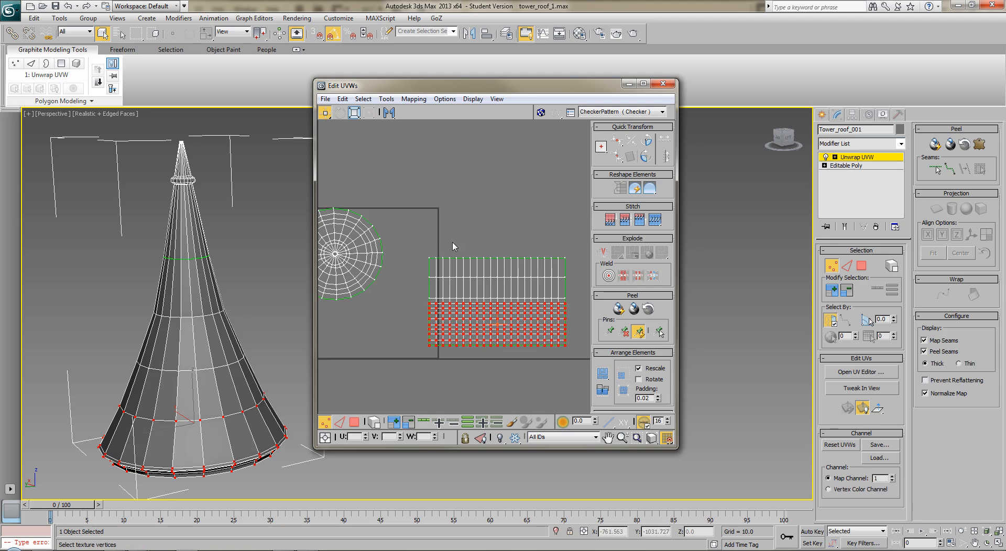
pyautogui.click(325, 113)
pyautogui.moveTo(325, 116); pyautogui.dragTo(325, 142)
pyautogui.moveTo(437, 326); pyautogui.dragTo(435, 338)
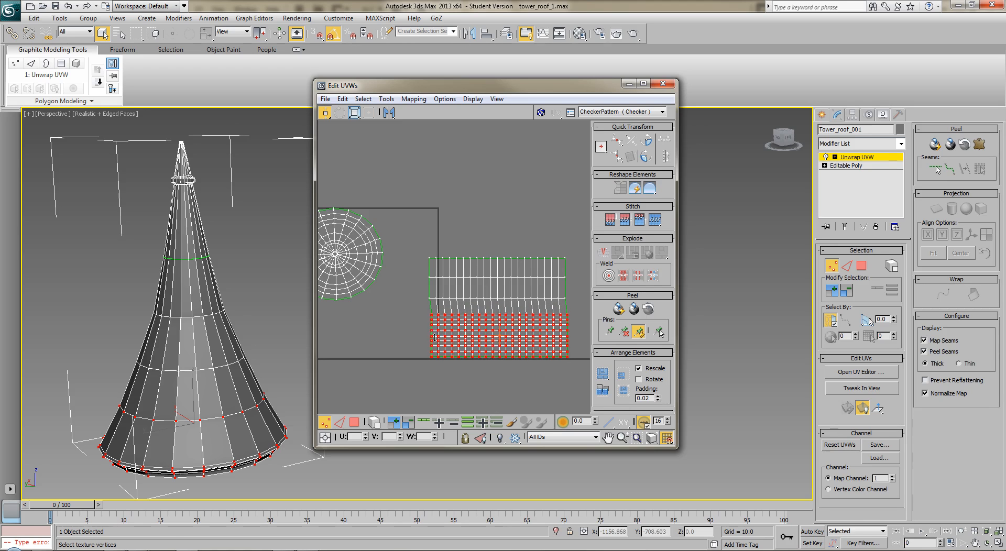
pyautogui.moveTo(415, 243); pyautogui.dragTo(553, 295)
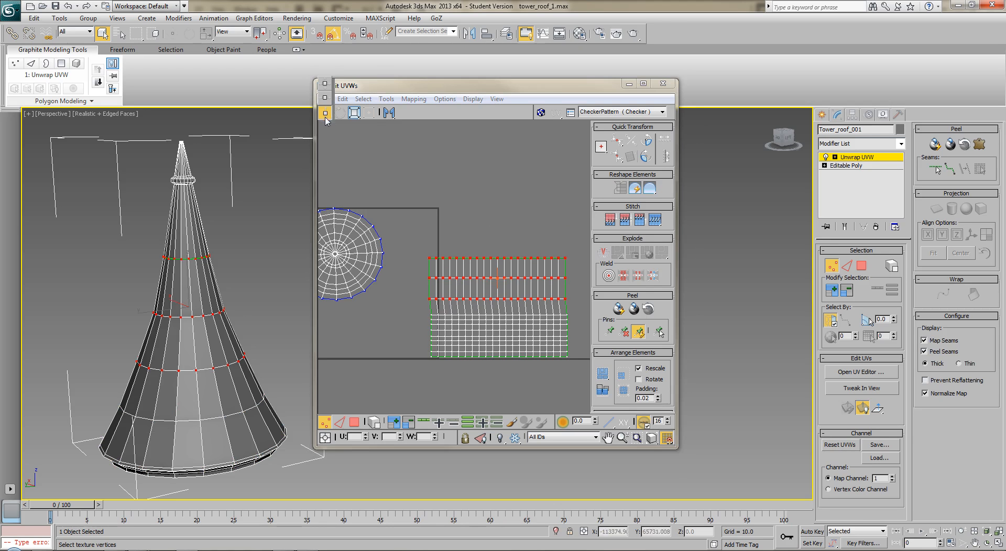
pyautogui.moveTo(455, 278); pyautogui.dragTo(457, 280)
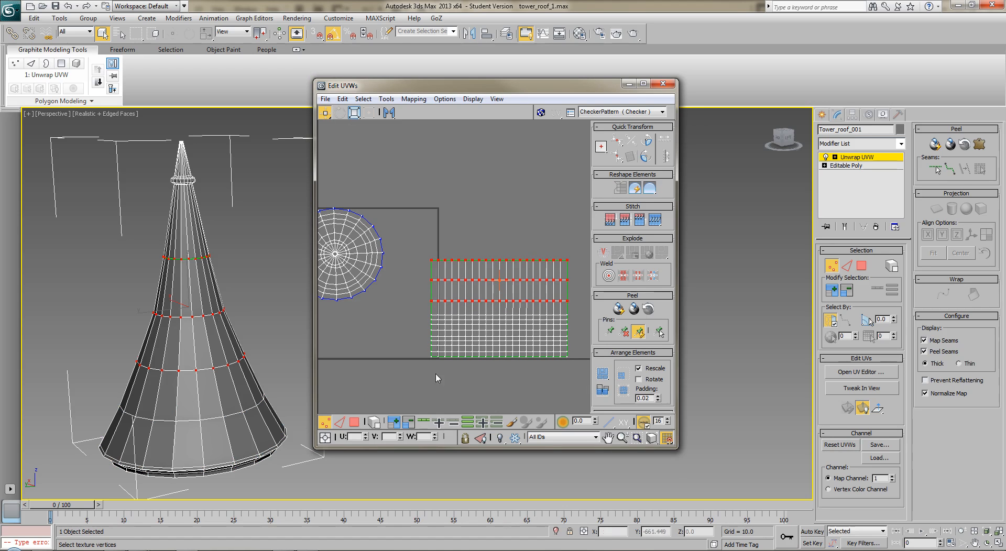
# Step: Move the shell's bottom vertex rows down below the fourth row and realign the upper four rows with them
pyautogui.moveTo(578, 325); pyautogui.dragTo(578, 318)
pyautogui.moveTo(558, 341); pyautogui.dragTo(559, 342)
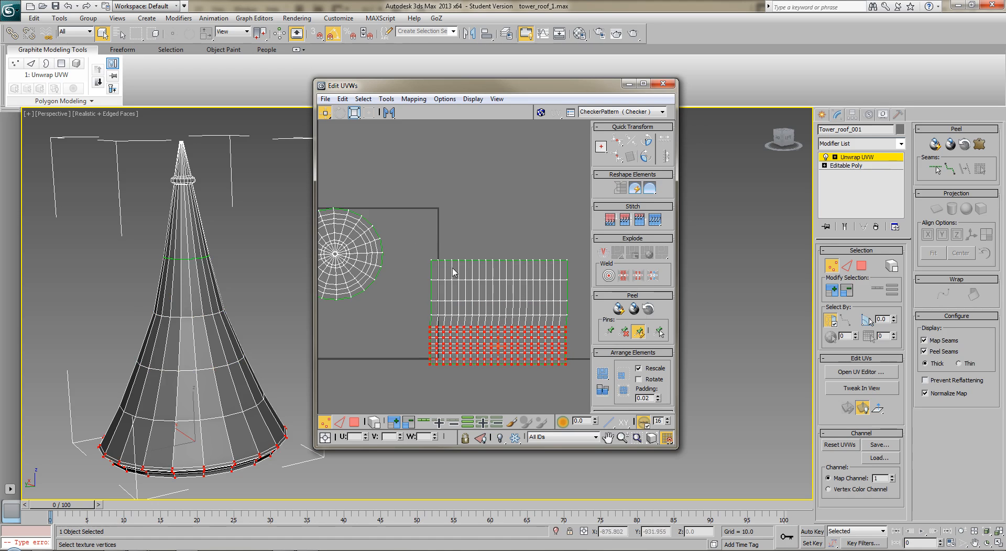
pyautogui.click(573, 290)
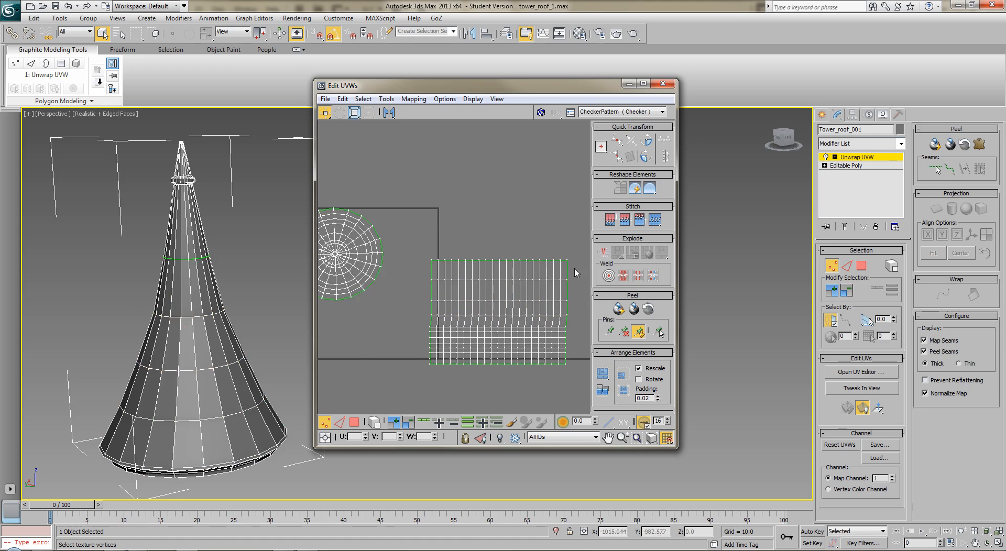
pyautogui.moveTo(578, 245); pyautogui.dragTo(458, 312)
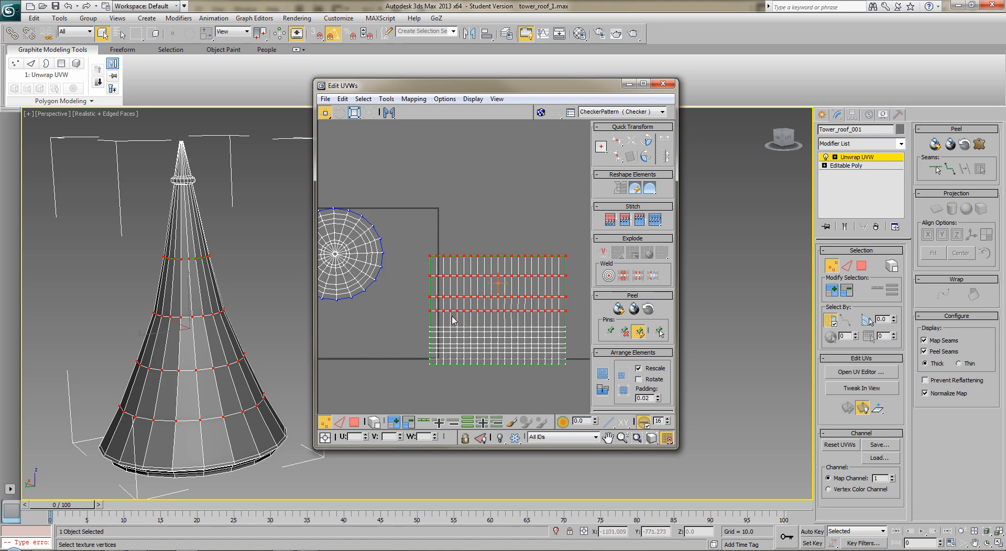
# Step: Scale down the whole rectangular shell with the freeform gizmo and move it into the UV square's lower-right corner
pyautogui.click(401, 355)
pyautogui.scroll(-3, 415, 315)
pyautogui.scroll(2, 416, 315)
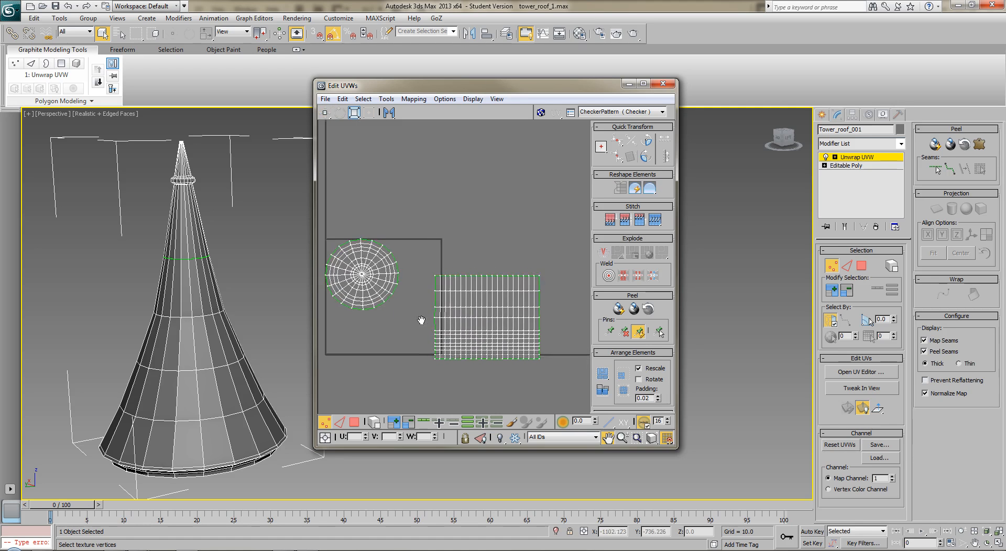
pyautogui.moveTo(412, 314); pyautogui.dragTo(433, 335, button='middle')
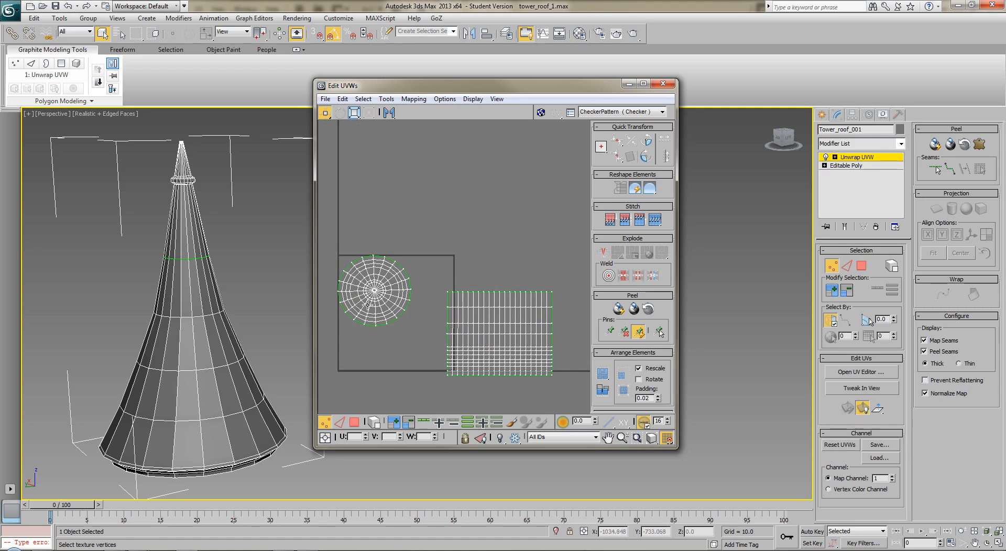
pyautogui.moveTo(582, 409); pyautogui.dragTo(549, 277)
pyautogui.click(354, 113)
pyautogui.moveTo(553, 289); pyautogui.dragTo(516, 321)
pyautogui.moveTo(467, 349); pyautogui.dragTo(403, 343)
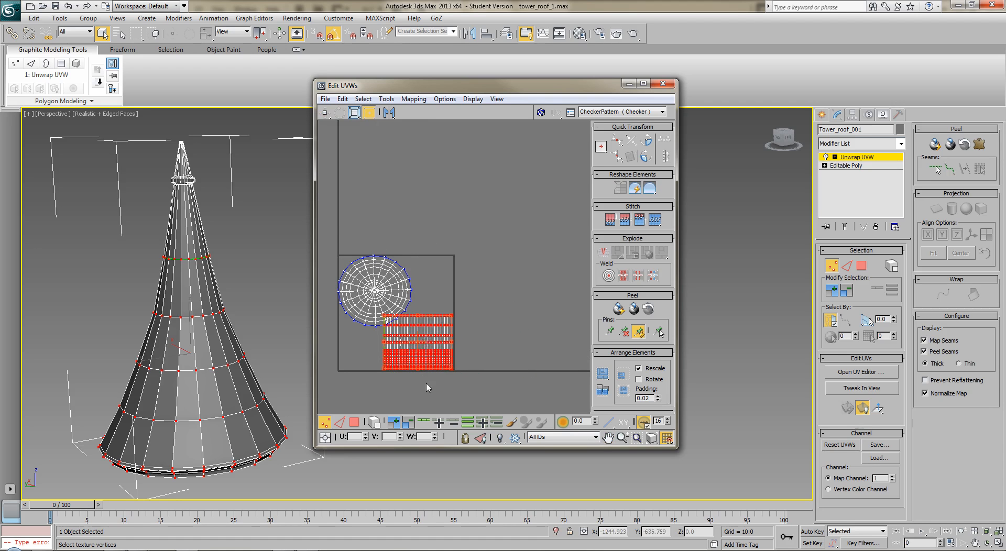
# Step: Stretch the rectangular shell to fill the strip beneath the circular shell, from the UV square's left edge down to its bottom
pyautogui.scroll(5, 427, 383)
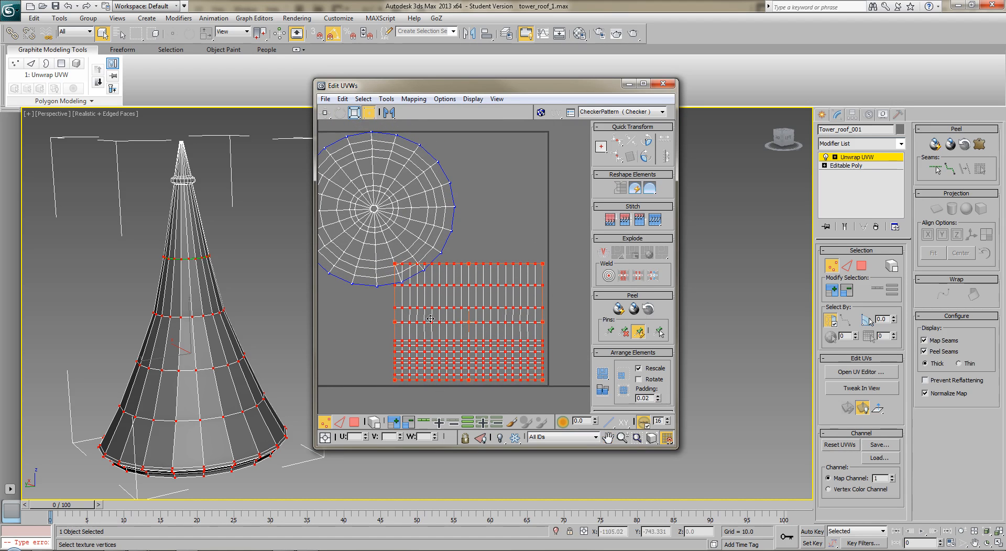
pyautogui.moveTo(394, 261); pyautogui.dragTo(338, 296)
pyautogui.moveTo(337, 296); pyautogui.dragTo(427, 309, button='middle')
pyautogui.moveTo(432, 299); pyautogui.dragTo(399, 293)
pyautogui.moveTo(400, 384); pyautogui.dragTo(400, 389)
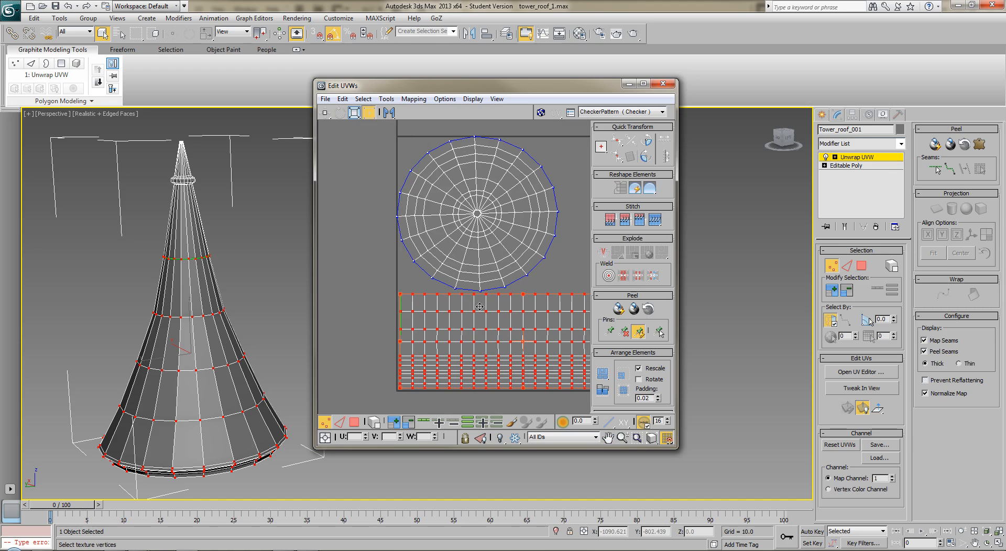
# Step: Exit vertex selection, close the UV editor, and deselect the tower roof
pyautogui.click(832, 266)
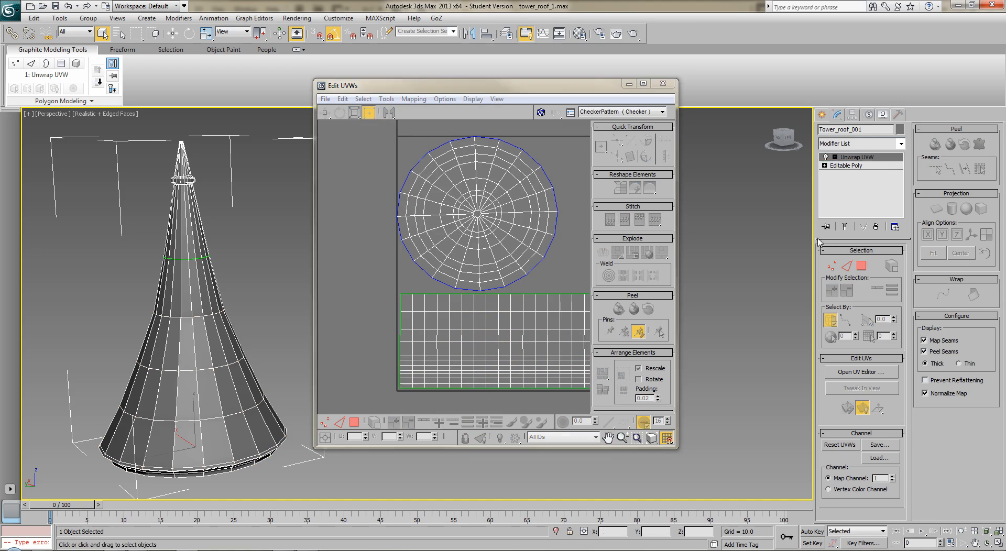
pyautogui.click(402, 100)
pyautogui.moveTo(388, 100)
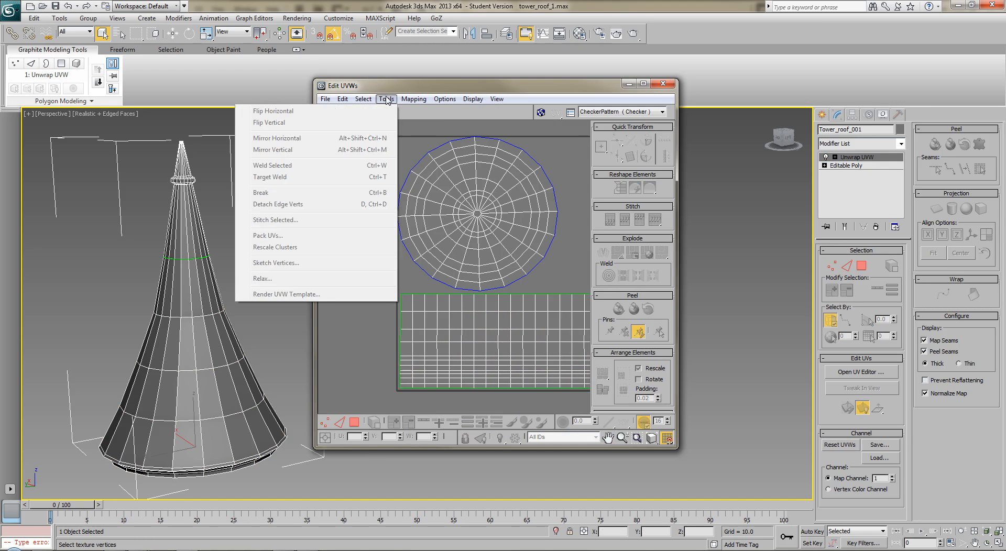
pyautogui.click(366, 324)
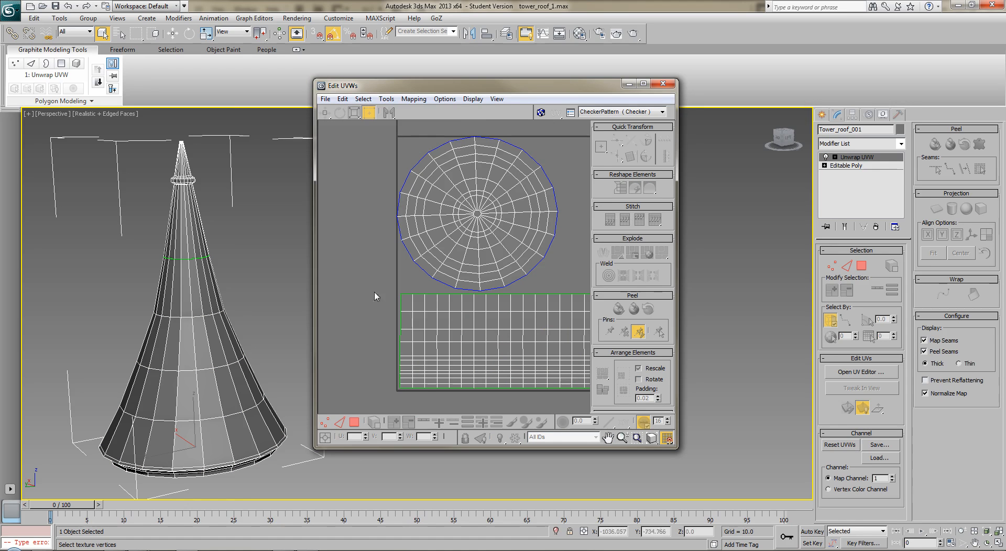
pyautogui.click(386, 100)
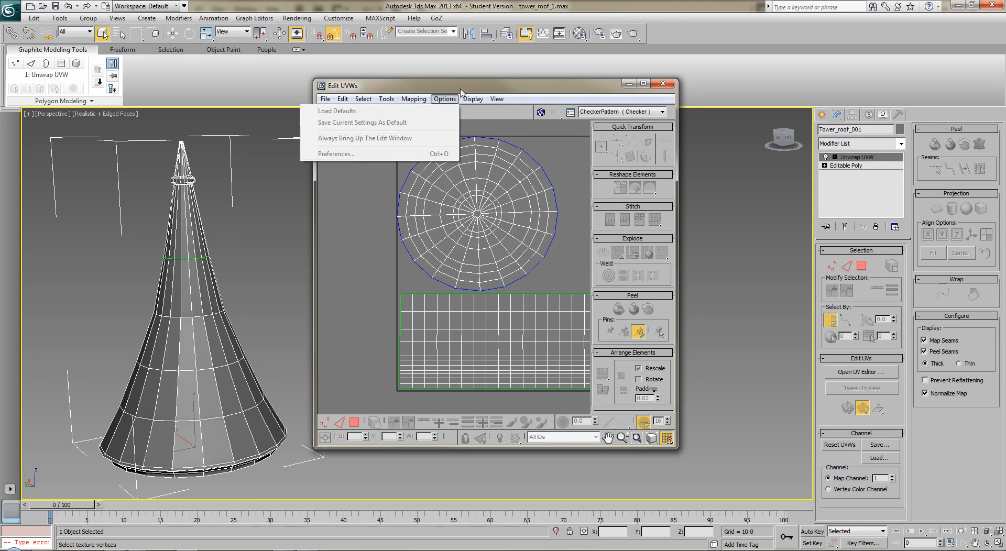
pyautogui.moveTo(464, 87); pyautogui.dragTo(372, 100)
pyautogui.click(572, 96)
pyautogui.click(635, 204)
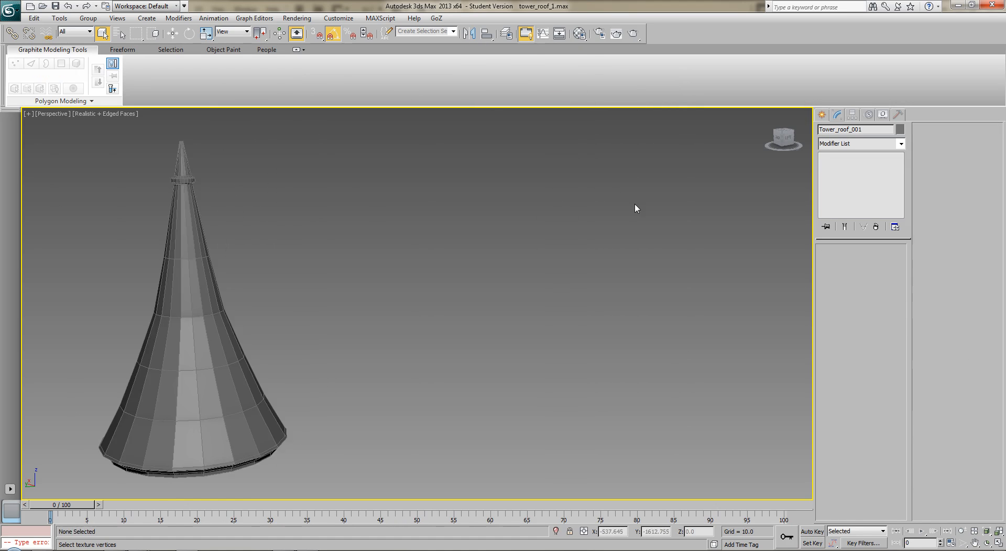
# Step: Select the tower roof, open its unwrap in the UV editor, and render the UV template at 1024 by 1024
pyautogui.click(210, 347)
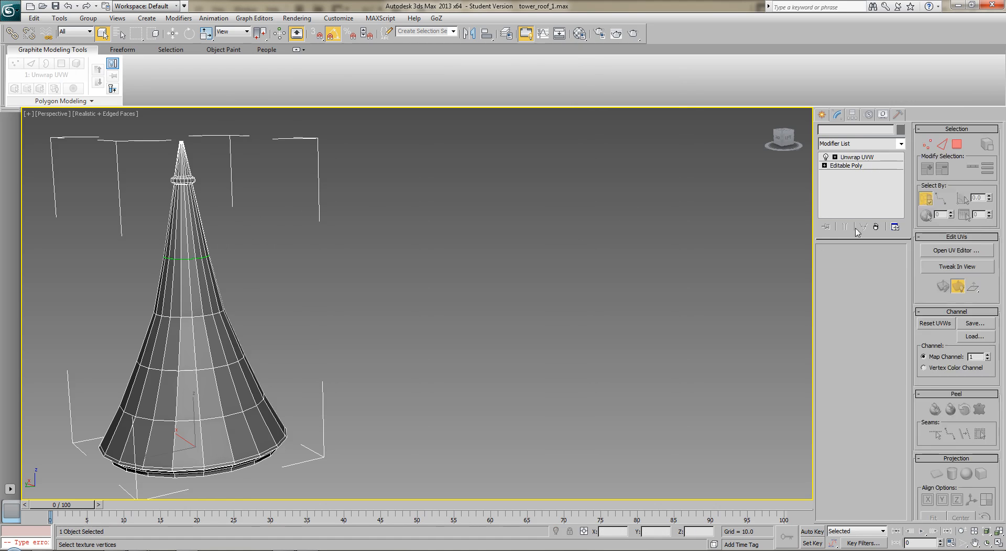
pyautogui.click(868, 370)
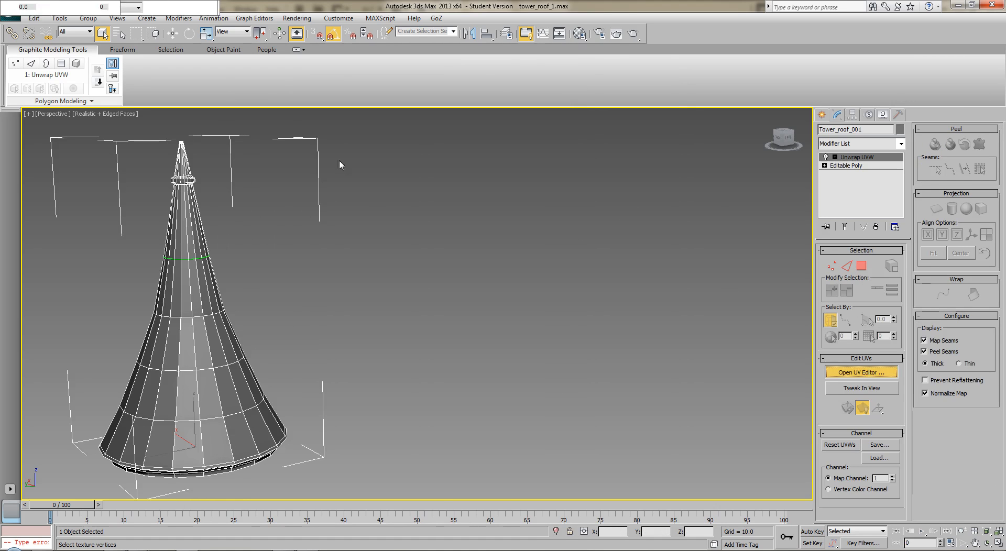
pyautogui.click(295, 112)
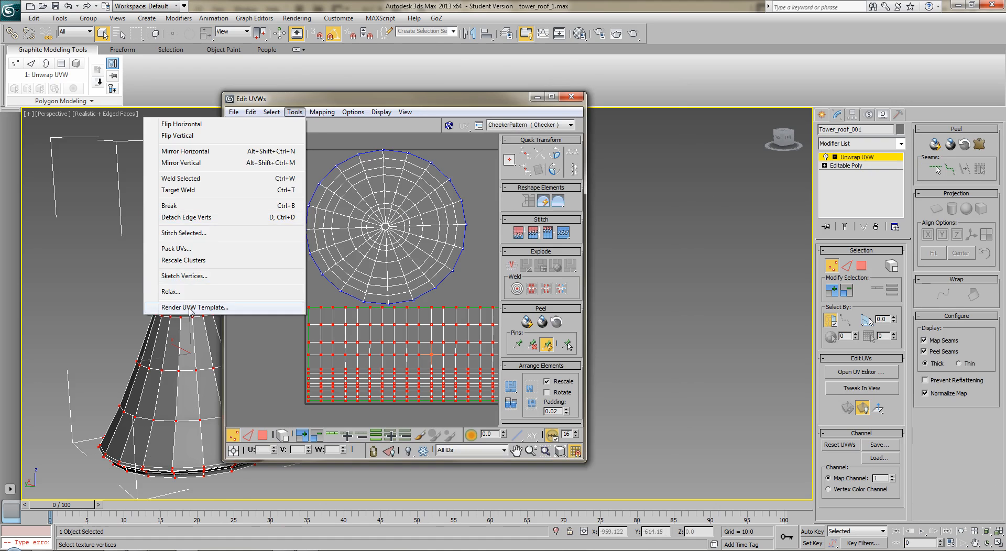
pyautogui.click(246, 311)
pyautogui.click(252, 314)
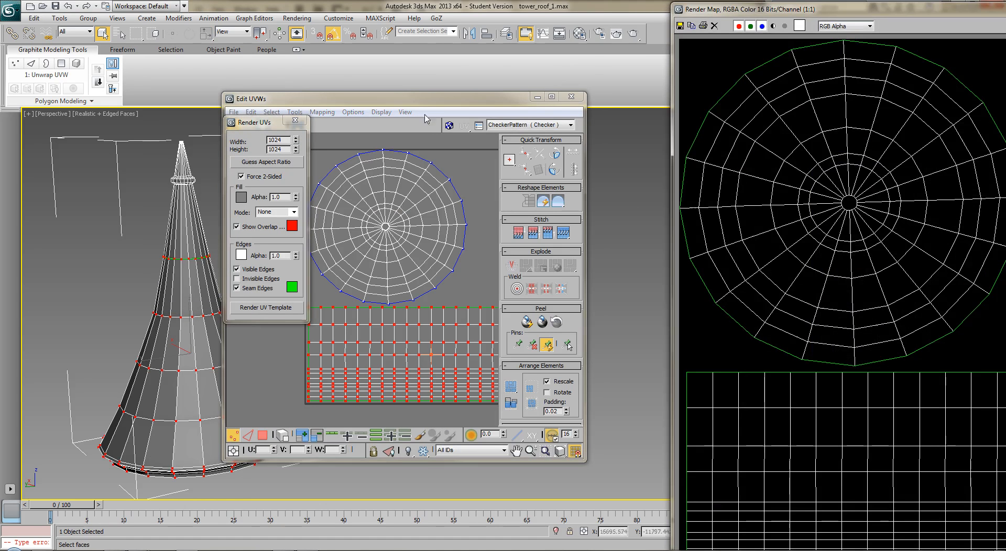
# Step: Save the rendered UV map as a JPEG over the existing tower_roof_1_UV_Template file in the tower_roof1 folder
pyautogui.click(681, 27)
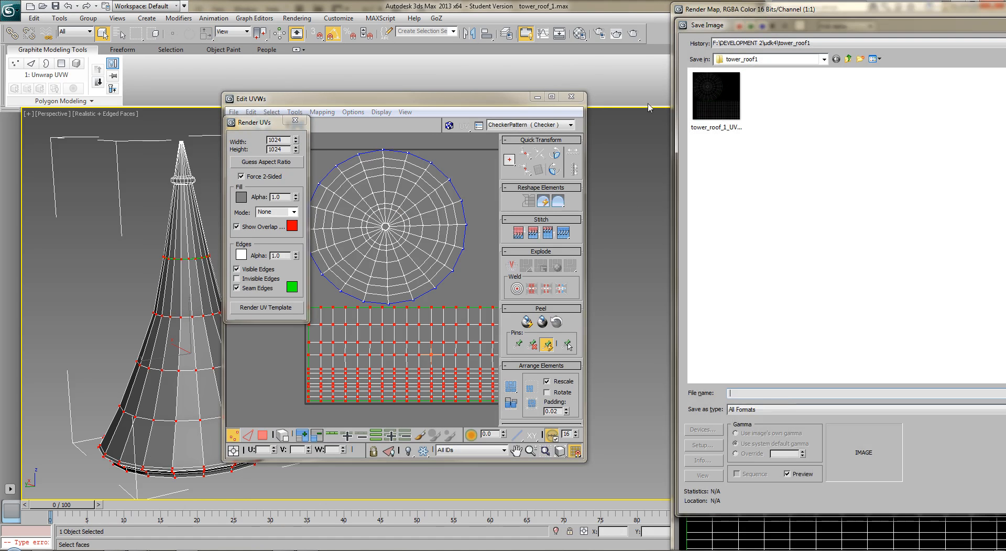
pyautogui.click(789, 409)
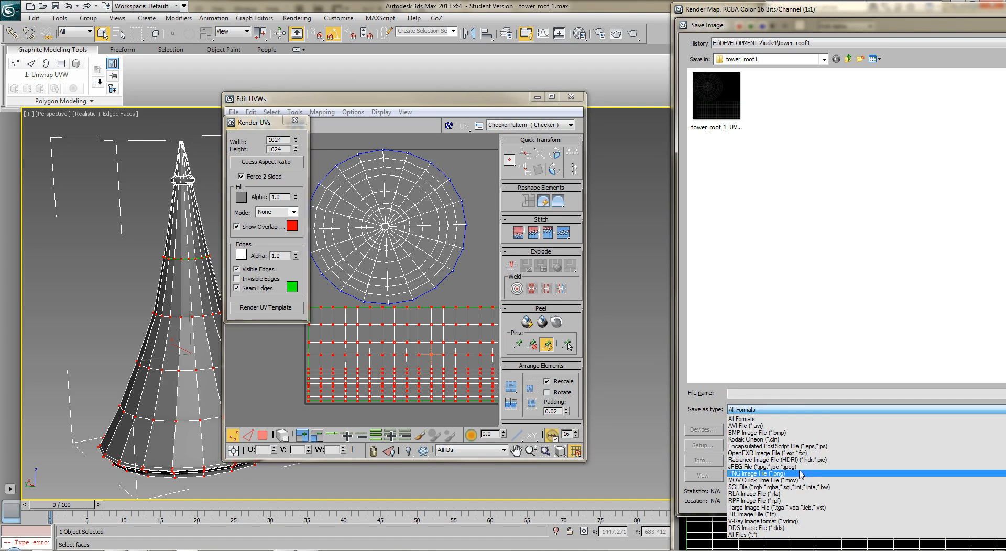
pyautogui.click(806, 467)
pyautogui.click(727, 107)
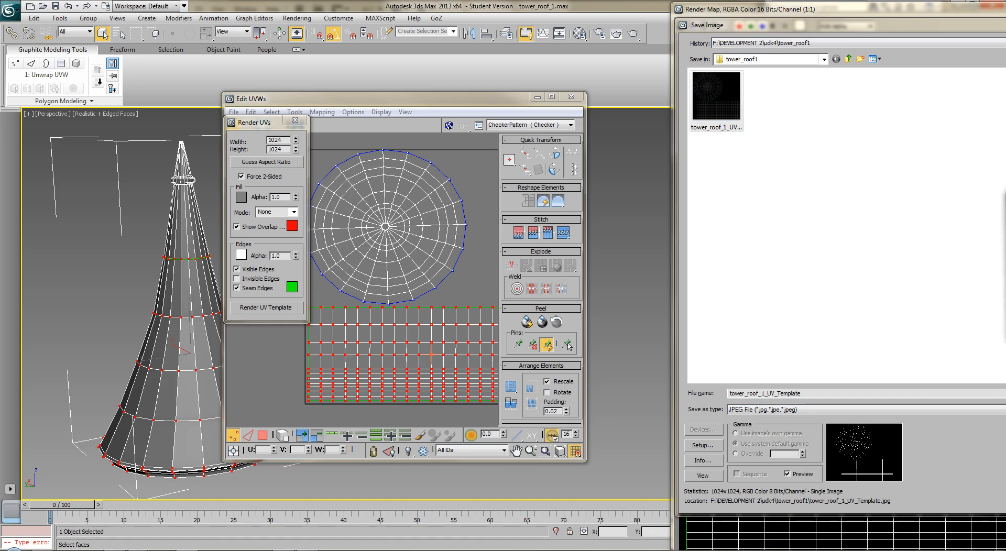
pyautogui.press('Return')
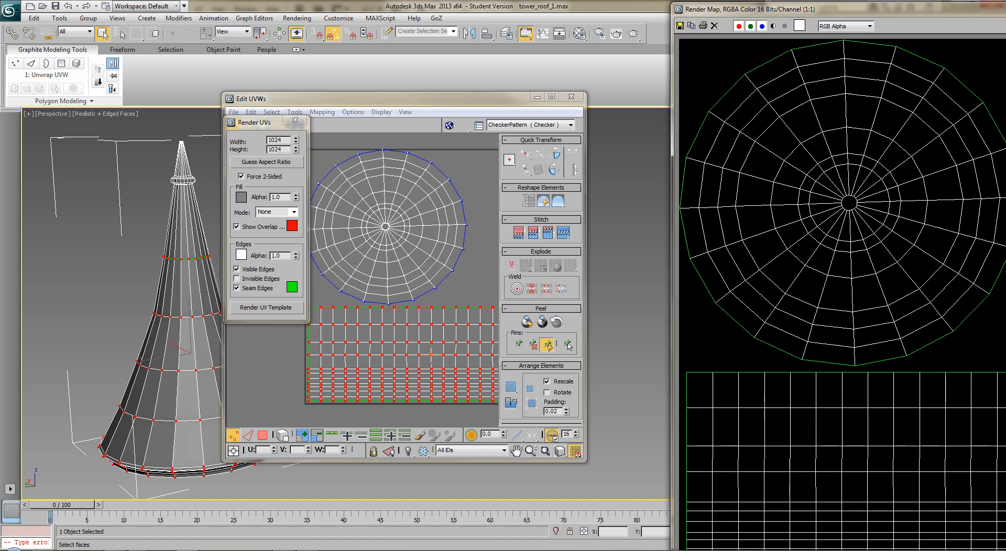
# Step: Close the rendered UV map window and switch to Photoshop
pyautogui.moveTo(897, 1); pyautogui.dragTo(380, 43)
pyautogui.moveTo(834, 51); pyautogui.dragTo(274, 53)
pyautogui.click(651, 53)
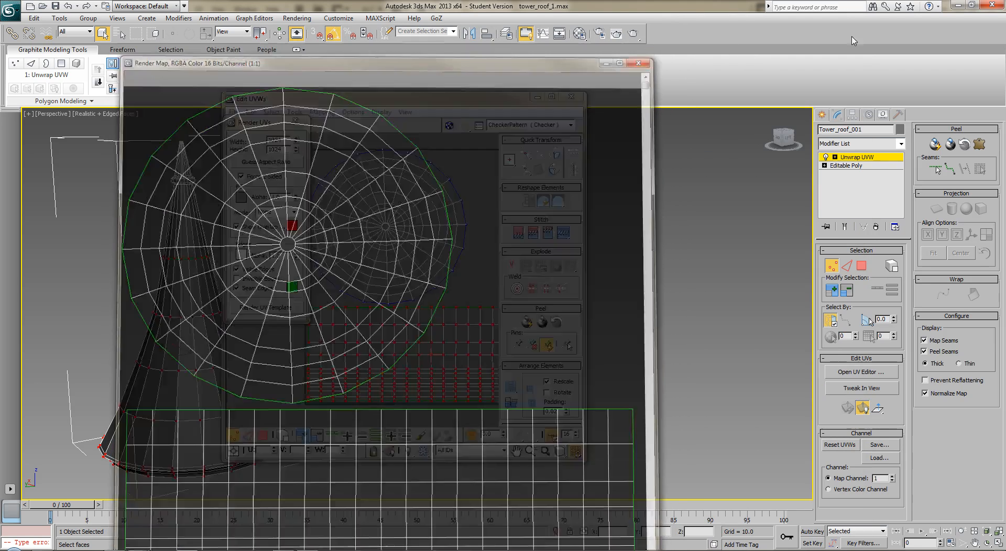
pyautogui.click(958, 6)
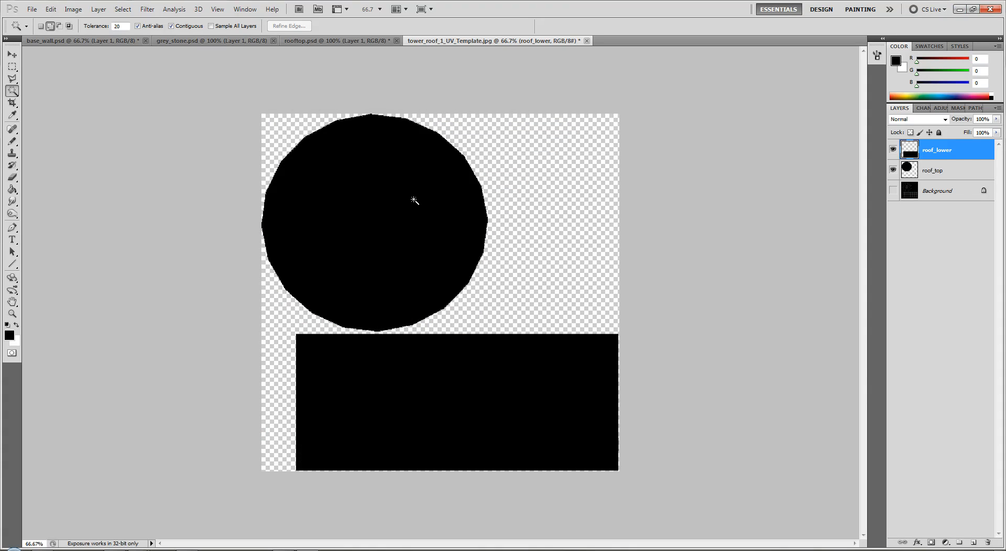
# Step: Delete the outdated roof_lower and roof_top mask layers, leaving only the background layer
pyautogui.rightClick(938, 151)
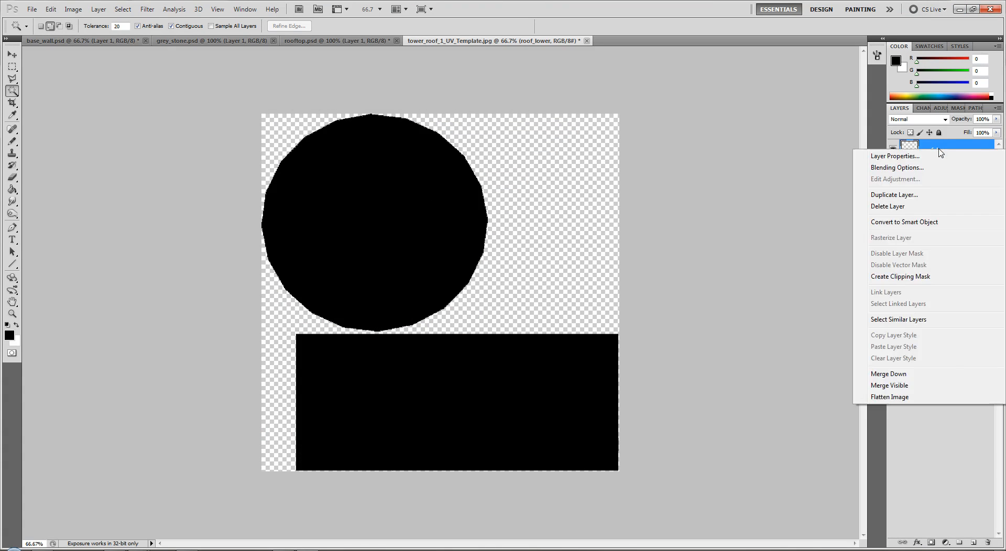
pyautogui.click(940, 144)
pyautogui.press('Delete')
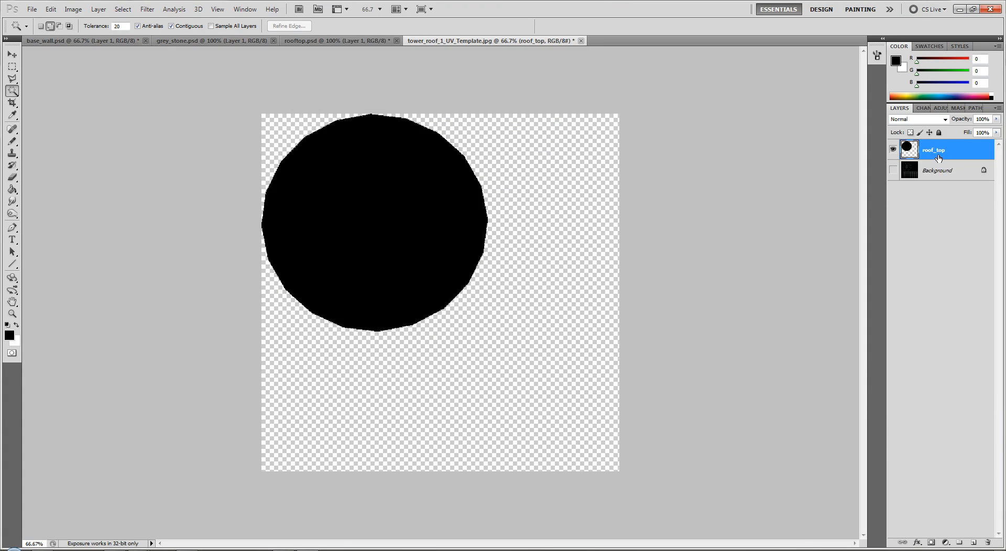
pyautogui.press('Delete')
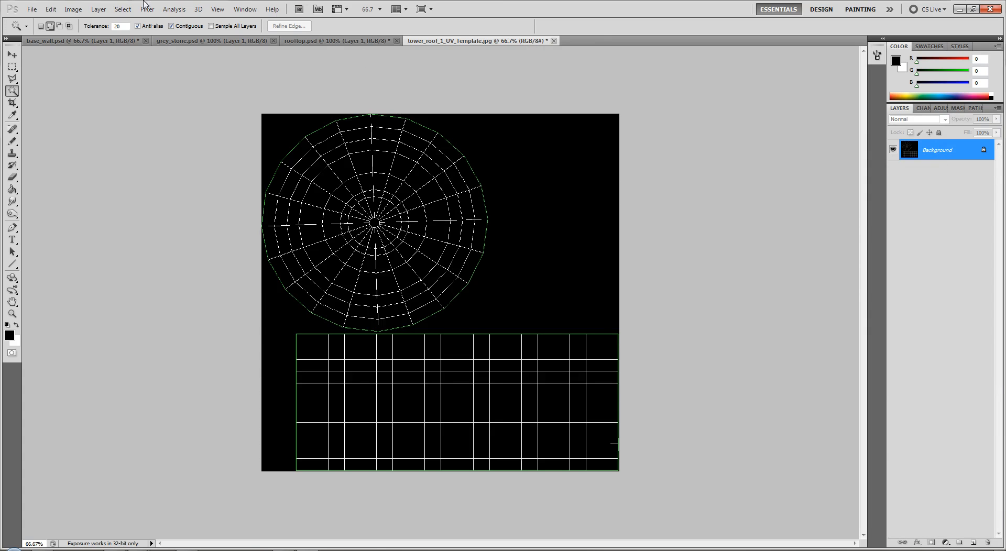
# Step: Reopen tower_roof_1_UV_Template.jpg from the recent files and update it from the changed disk copy
pyautogui.click(33, 10)
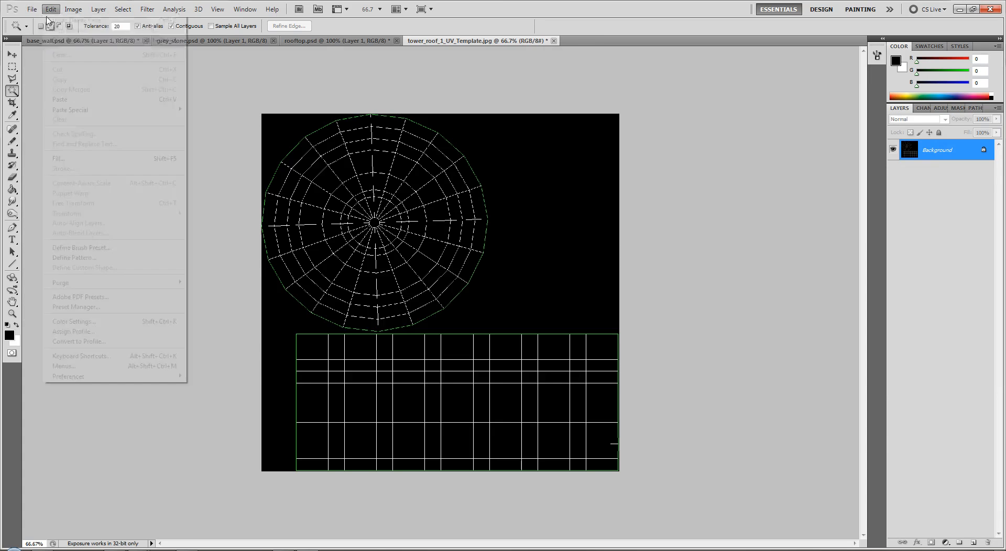
pyautogui.moveTo(79, 82)
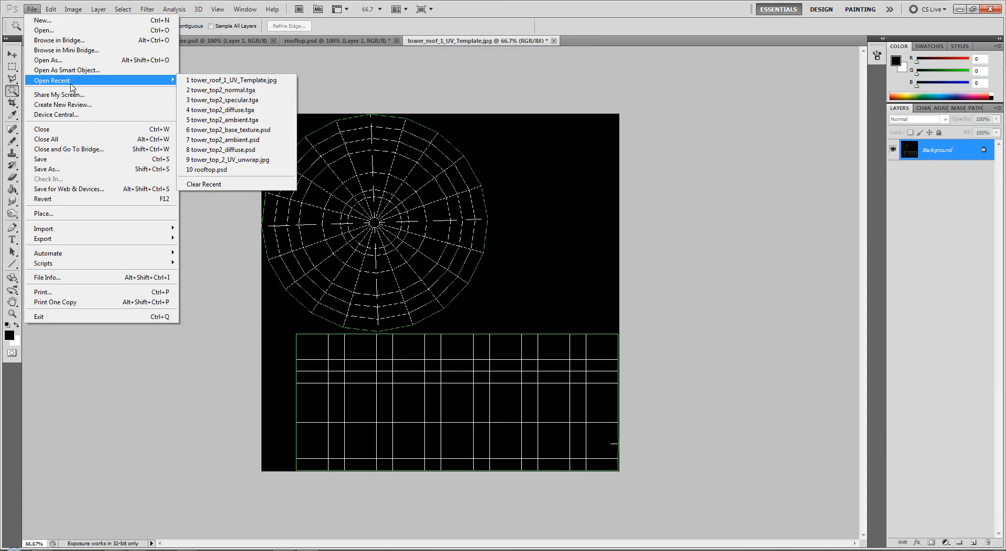
pyautogui.click(215, 80)
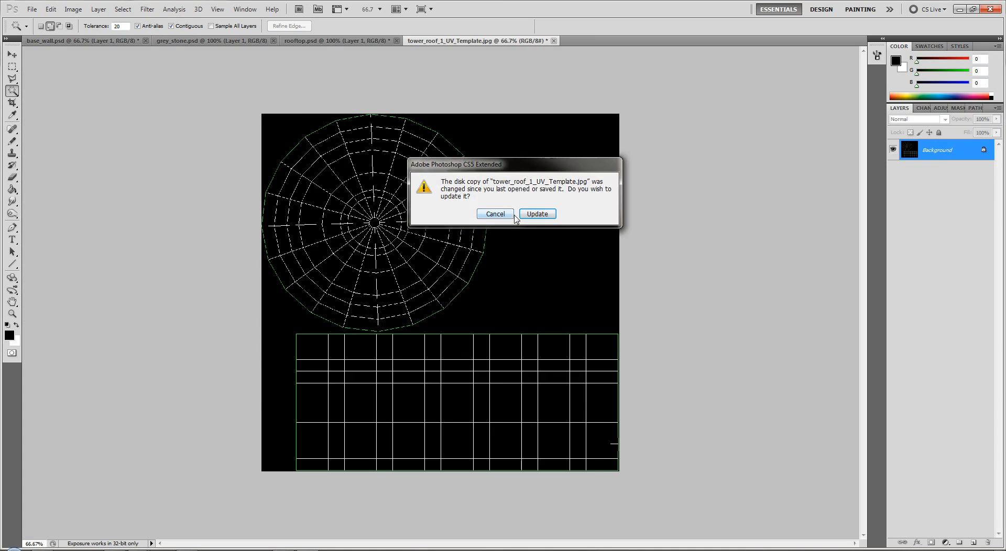
pyautogui.click(536, 215)
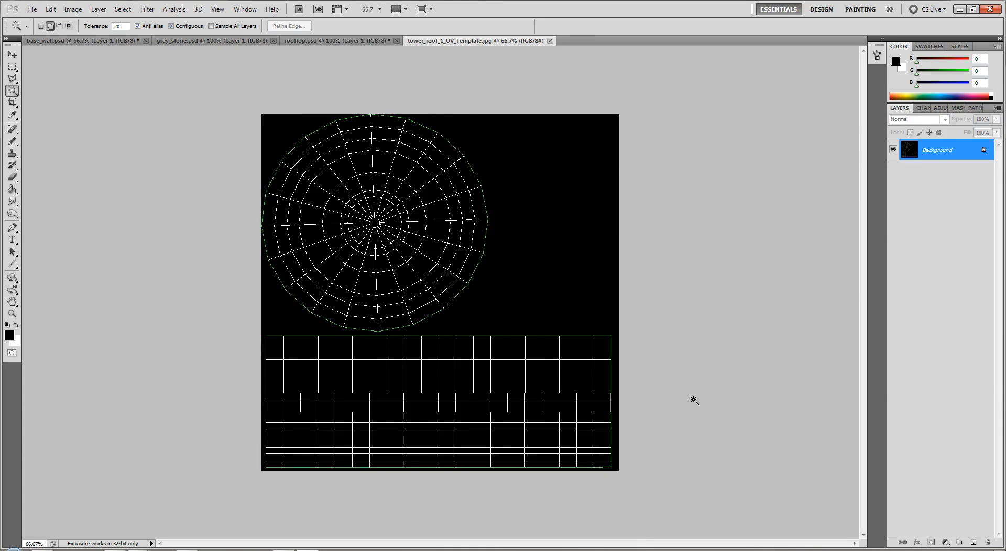
# Step: Select the empty black area around the UV shells with the Magic Wand and invert the selection to the shells
pyautogui.hotkey('ctrl', '+')
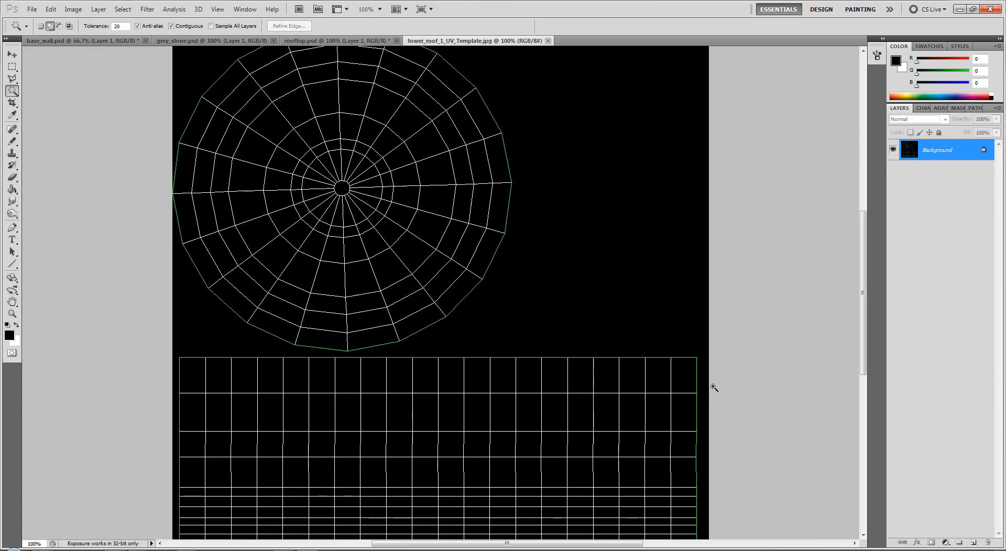
pyautogui.scroll(-2, 714, 387)
pyautogui.scroll(4, 728, 267)
pyautogui.click(603, 259)
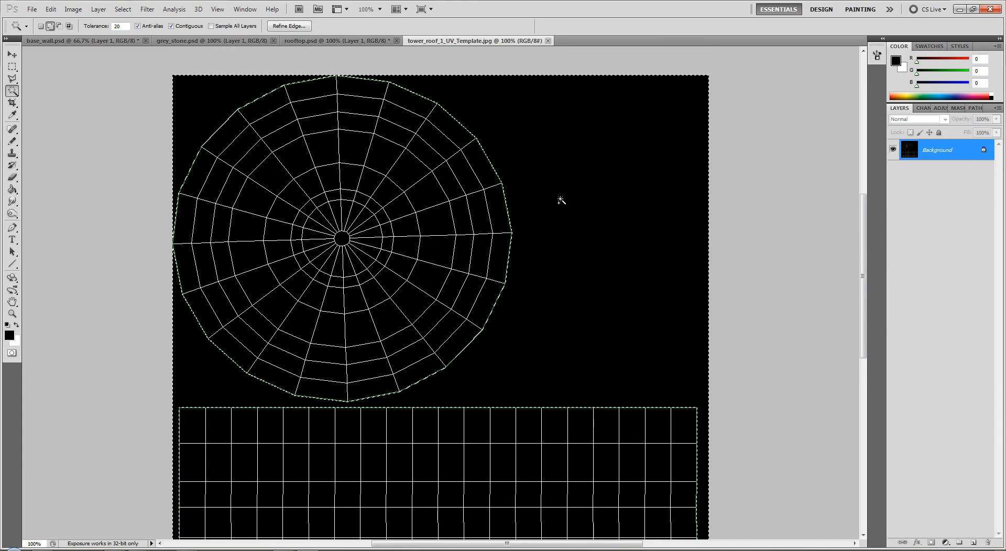
pyautogui.hotkey('ctrl', 'shift', 'i')
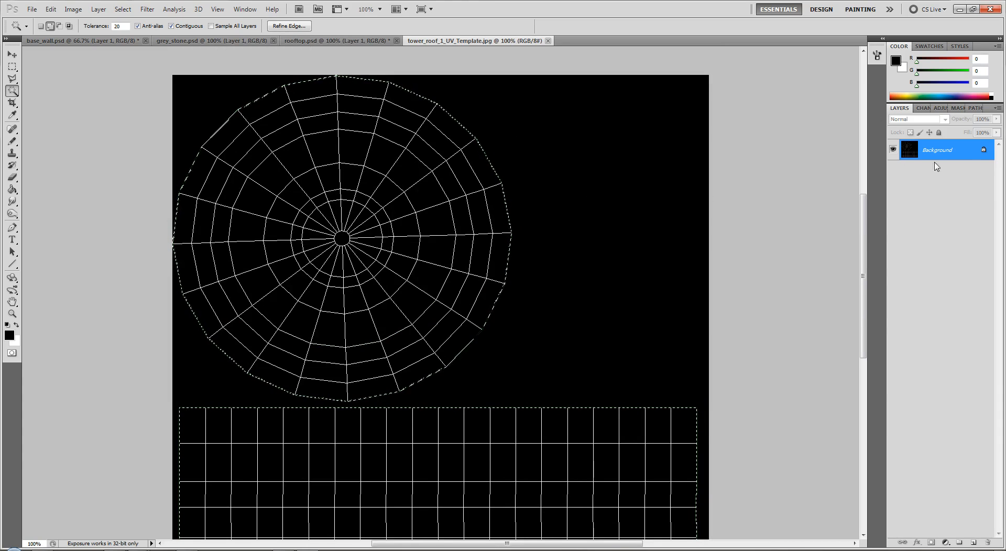
# Step: Add a new layer, fill both selected shell shapes with black, and check the fill with the background temporarily hidden
pyautogui.click(975, 544)
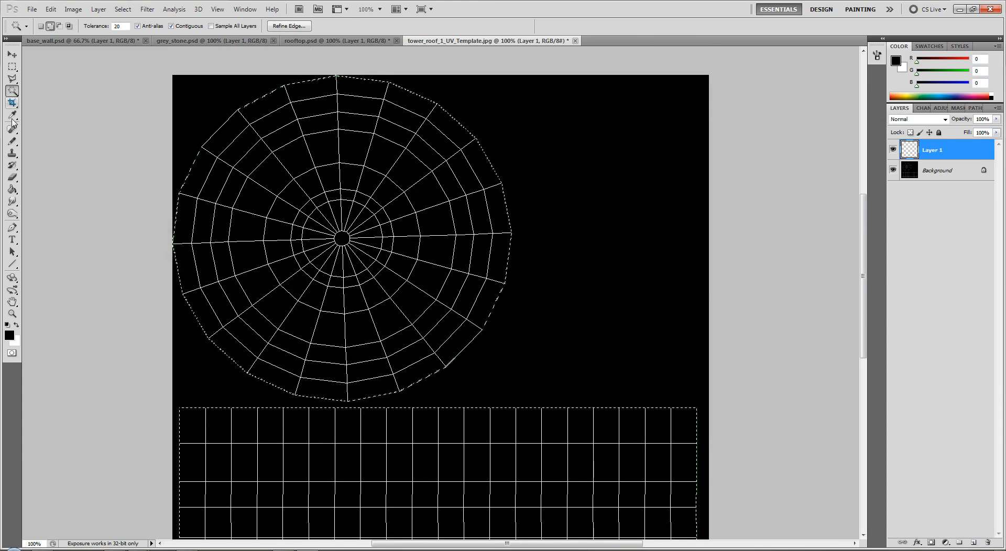
pyautogui.click(13, 188)
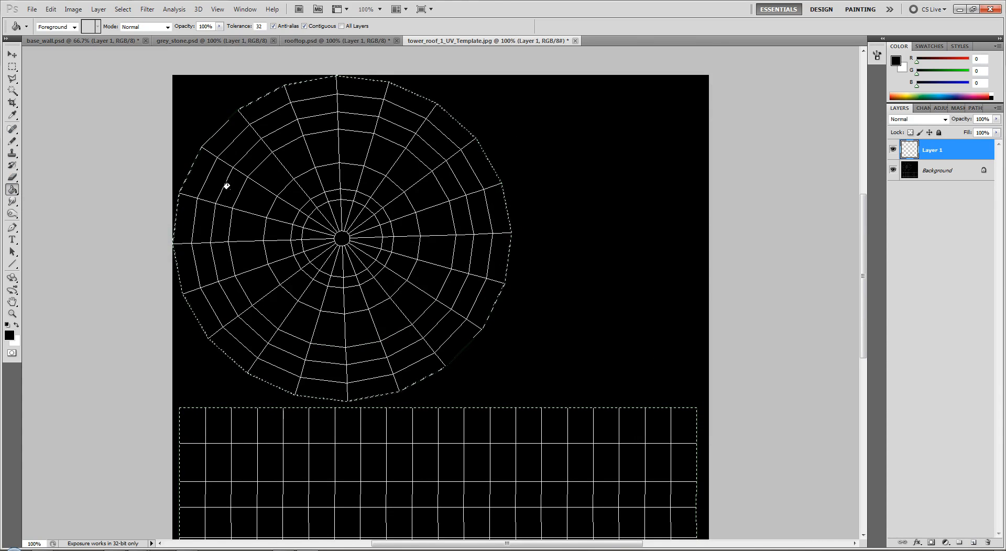
pyautogui.click(247, 192)
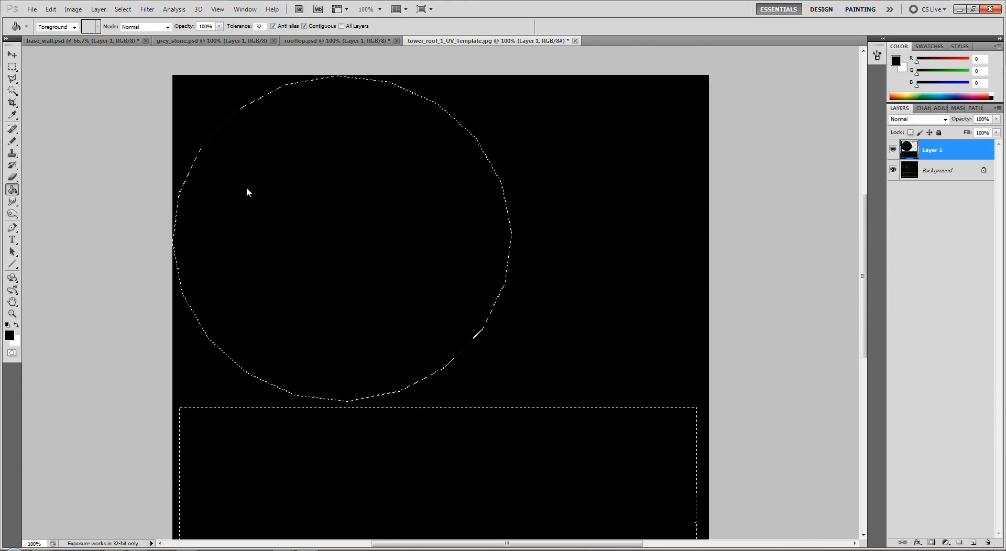
pyautogui.click(893, 170)
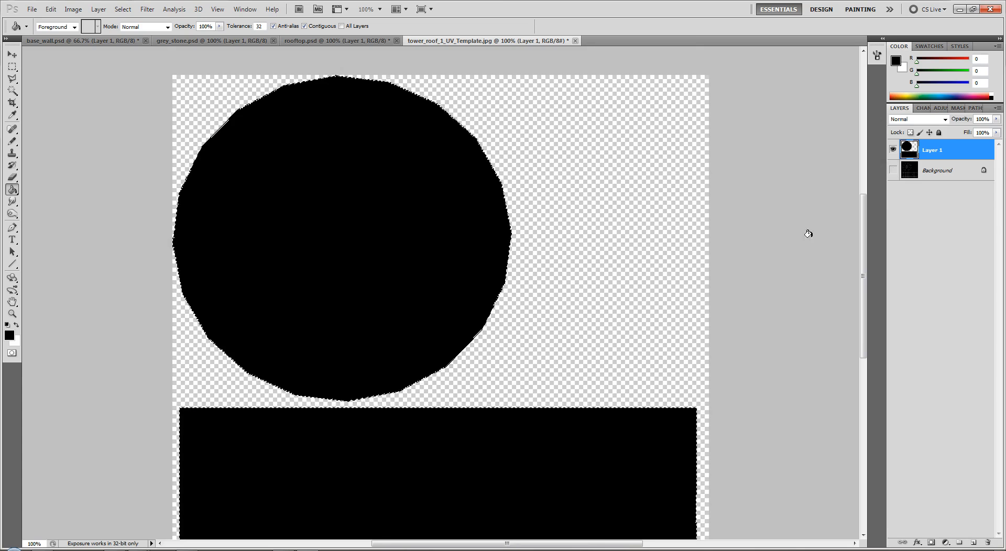
pyautogui.click(893, 170)
# Step: Lower the black mask layer's opacity to 53% and deselect the shell shapes
pyautogui.click(997, 120)
pyautogui.moveTo(994, 132); pyautogui.dragTo(972, 139)
pyautogui.scroll(-3, 792, 284)
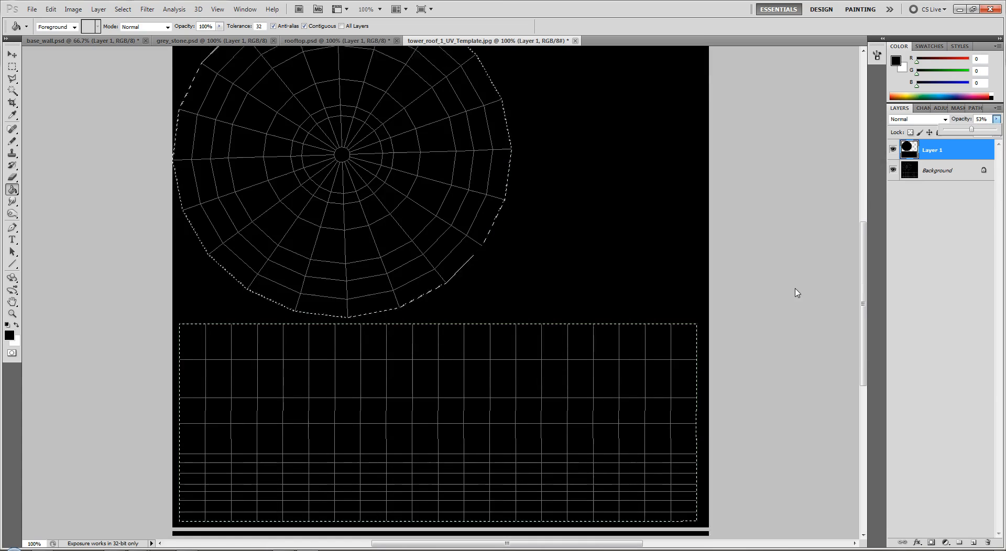
pyautogui.keyDown('alt'); pyautogui.scroll(-1, 797, 291); pyautogui.keyUp('alt')
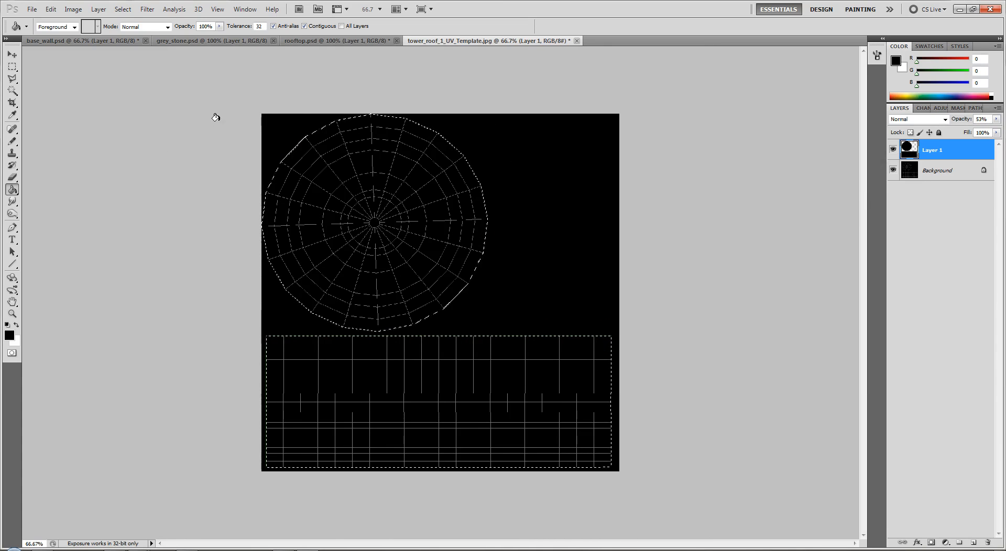
pyautogui.press('m')
pyautogui.click(218, 104)
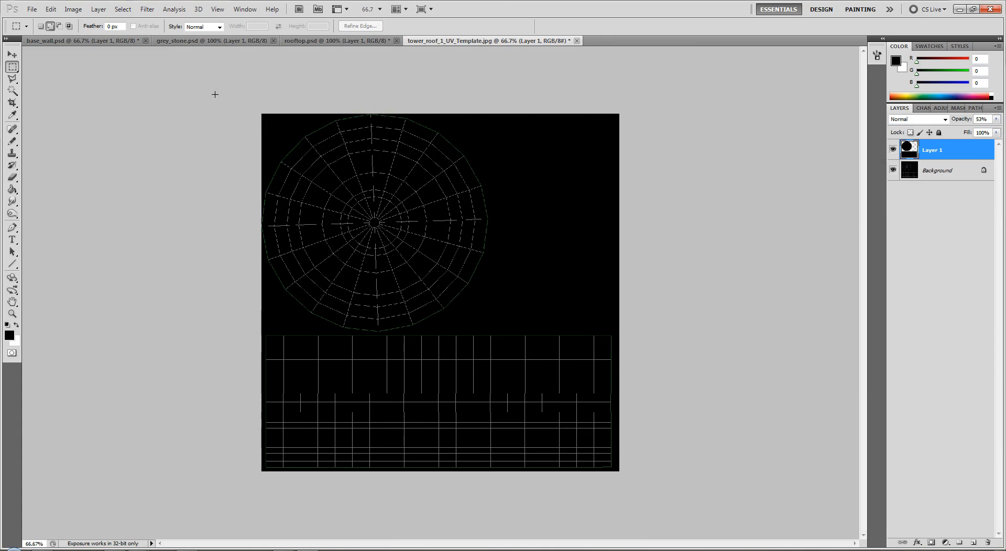
# Step: Marquee-select the canvas from its top edge through the rectangular shell's fourth row and cut that mask area onto a new layer
pyautogui.moveTo(624, 309); pyautogui.dragTo(656, 422)
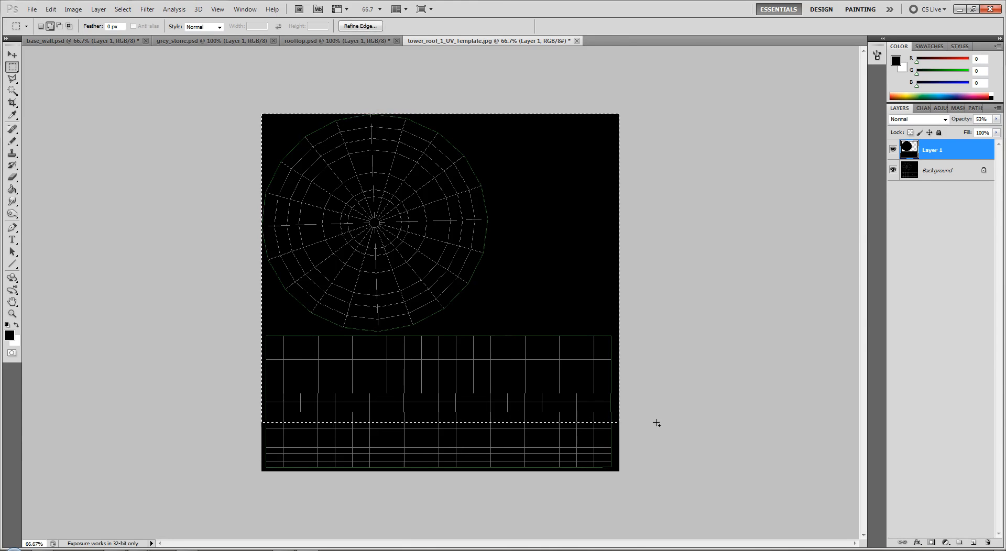
pyautogui.hotkey('ctrl', '+')
pyautogui.scroll(-3, 666, 425)
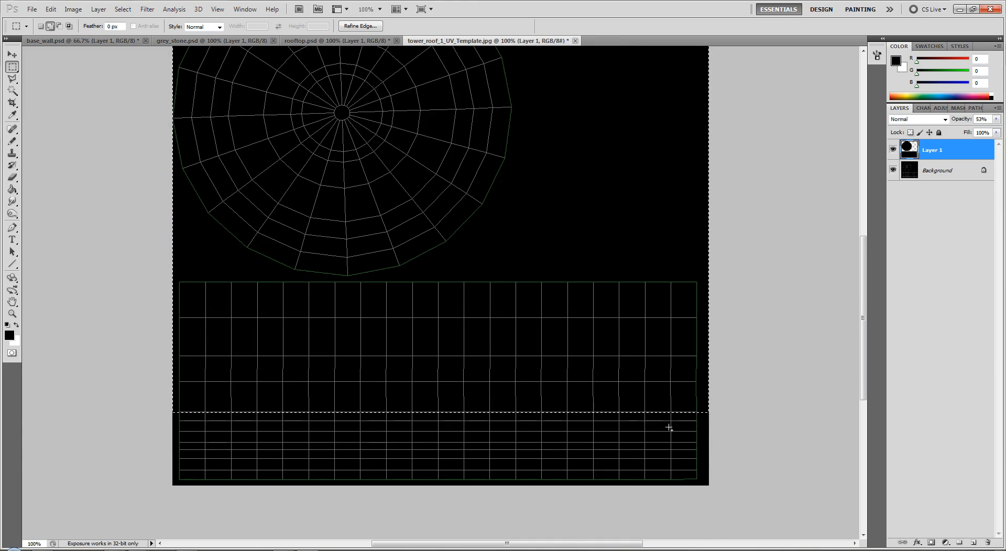
pyautogui.hotkey('ctrl', 'shift', 'j')
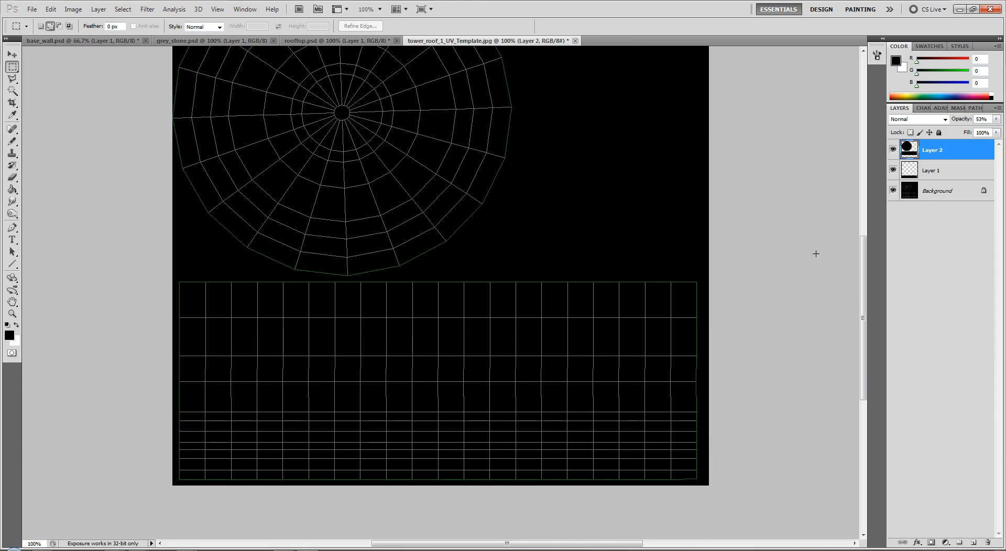
# Step: Rename the newly cut mask layer as roof_top
pyautogui.rightClick(923, 154)
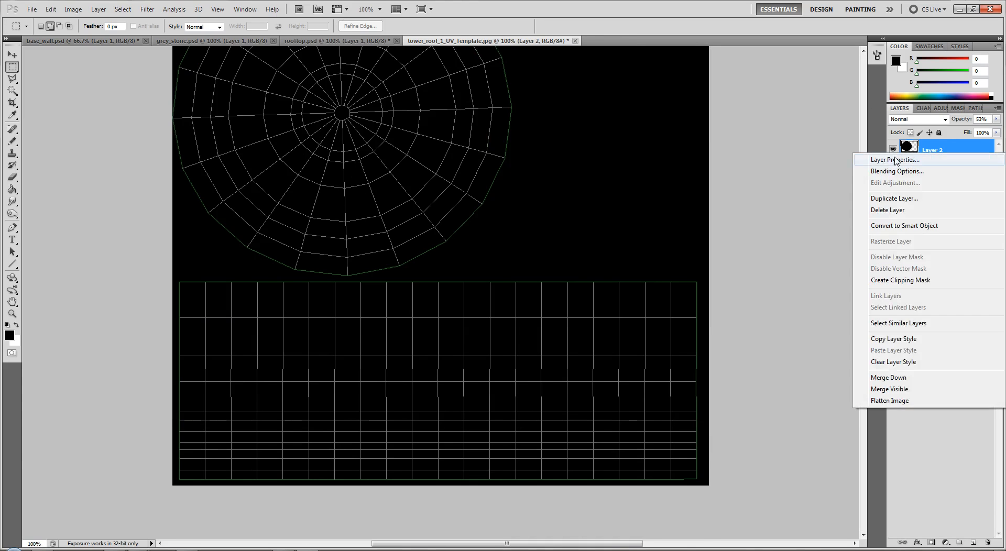
pyautogui.click(922, 159)
pyautogui.write('roof_top')
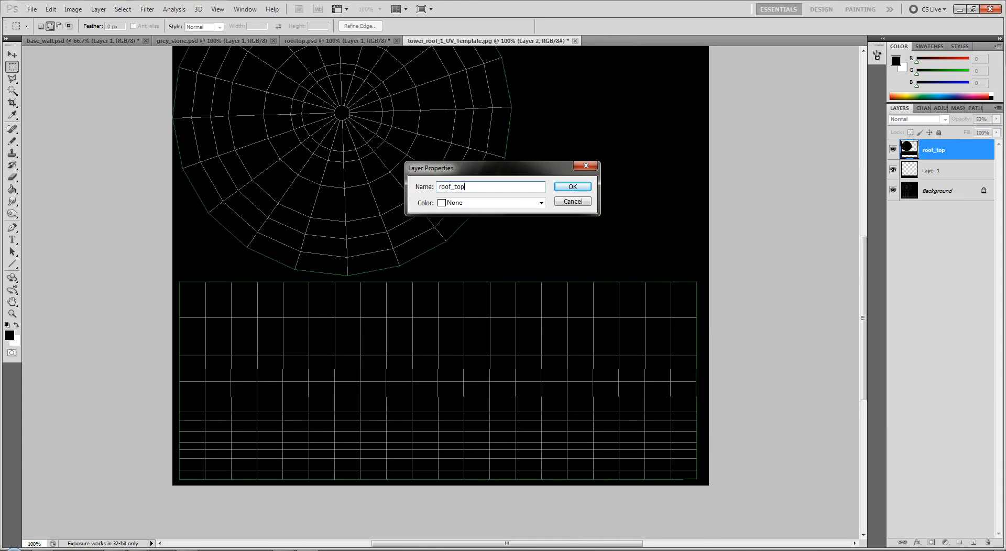
pyautogui.press('Return')
# Step: Rename the mask layer holding the rectangular shell's remaining lower rows as foor_detail
pyautogui.rightClick(952, 171)
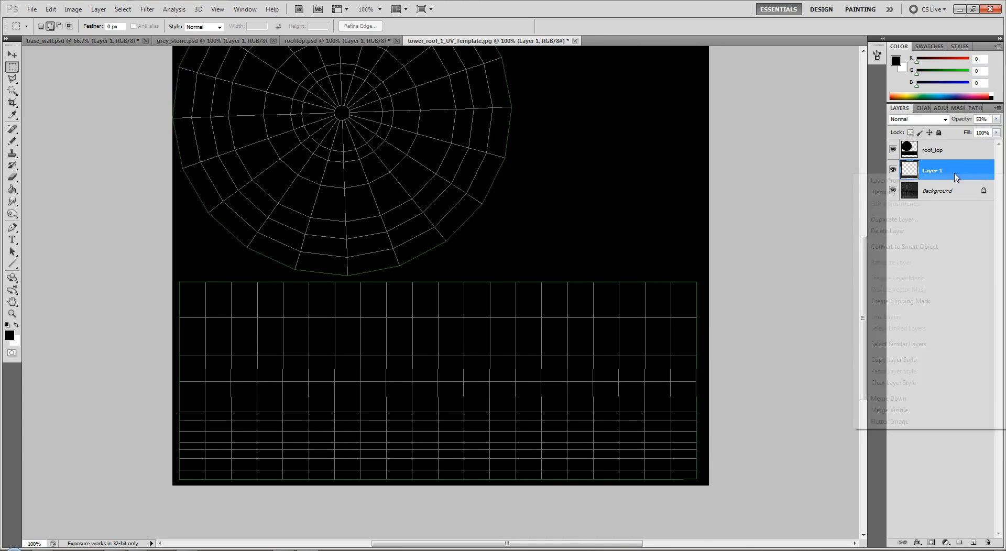
pyautogui.click(915, 115)
pyautogui.write('foor')
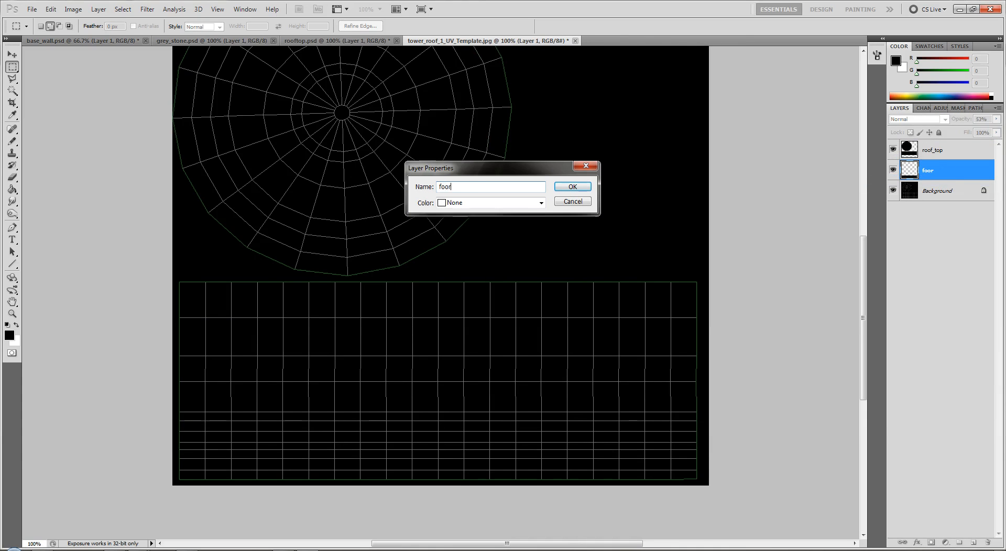
pyautogui.write('_detail')
pyautogui.press('Return')
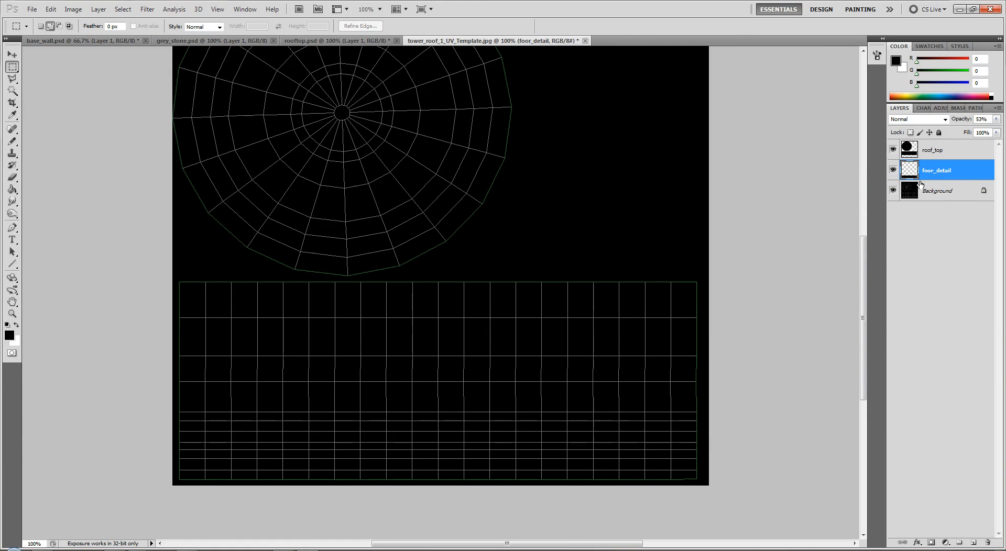
# Step: Correct the name of the foor_detail mask layer to roof_detail
pyautogui.rightClick(923, 175)
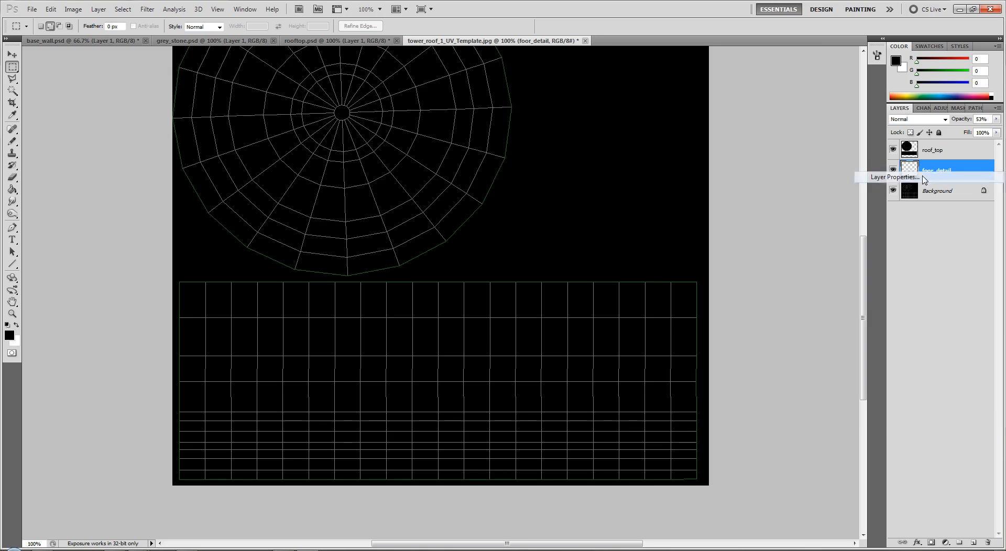
pyautogui.click(928, 179)
pyautogui.write('roof_detail')
pyautogui.press('Return')
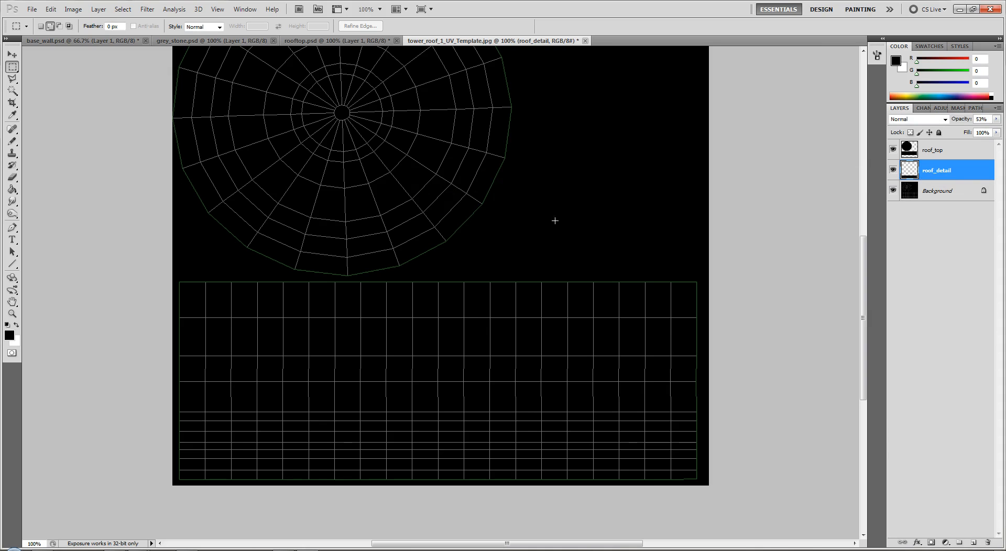
# Step: Hide the Background layer and set the opacity of both roof_detail and roof_top to 100%
pyautogui.click(895, 191)
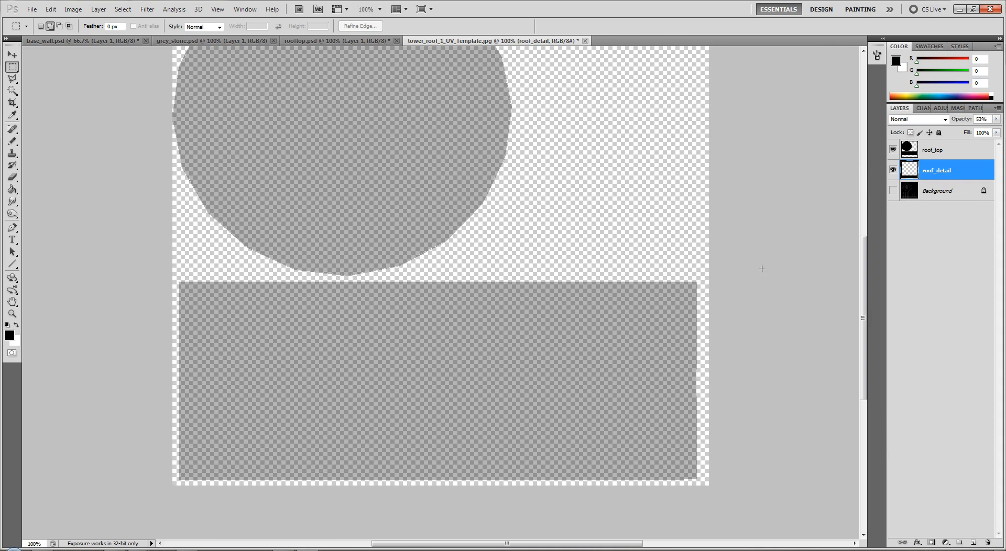
pyautogui.hotkey('ctrl', '-')
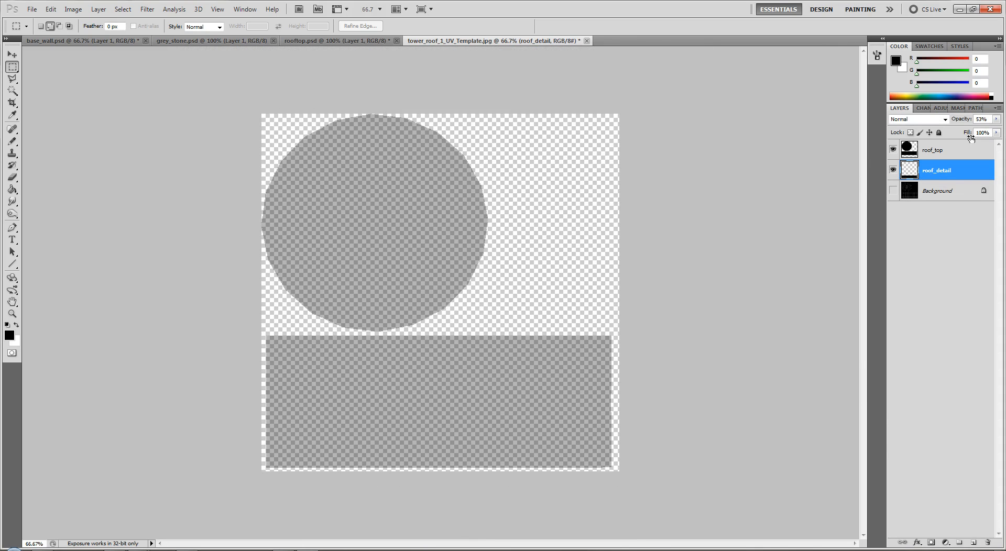
pyautogui.write('100')
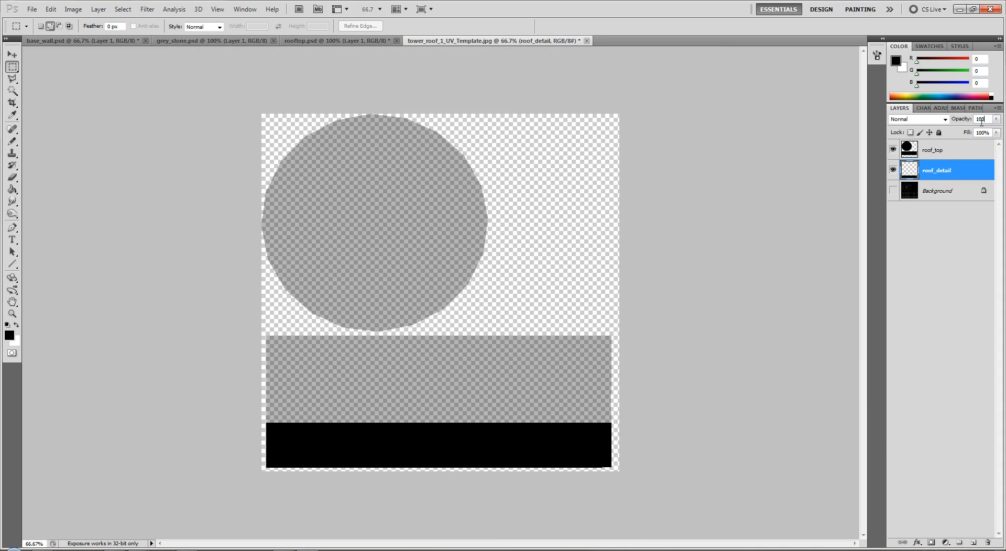
pyautogui.click(960, 157)
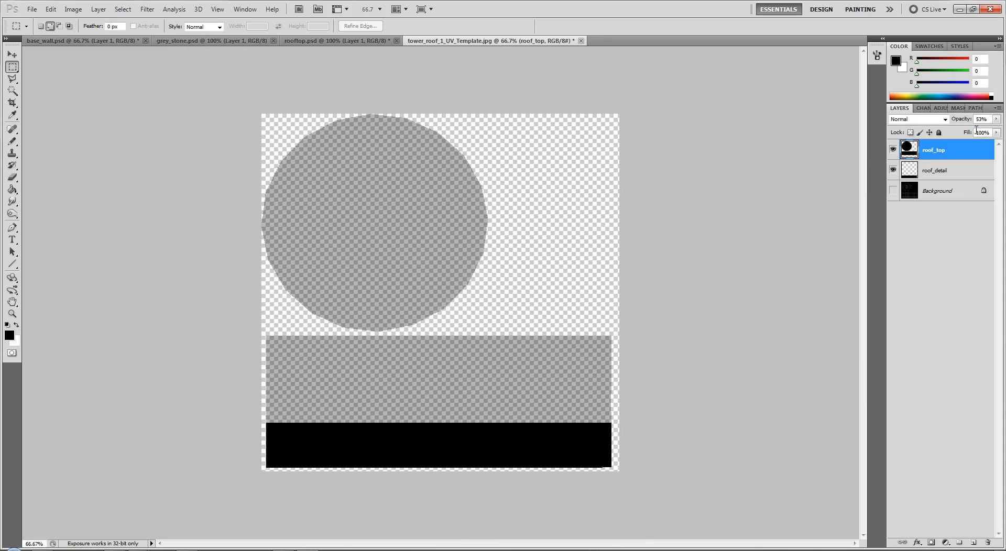
pyautogui.doubleClick(980, 119)
pyautogui.write('100')
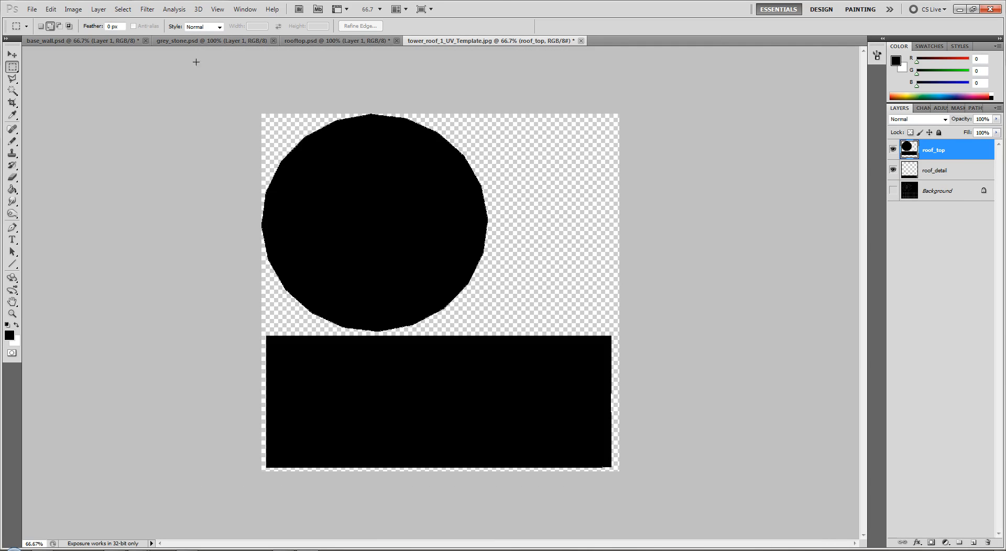
# Step: Paste copies of the rooftop.psd texture above the roof_top layer and tile them across the whole canvas
pyautogui.click(309, 42)
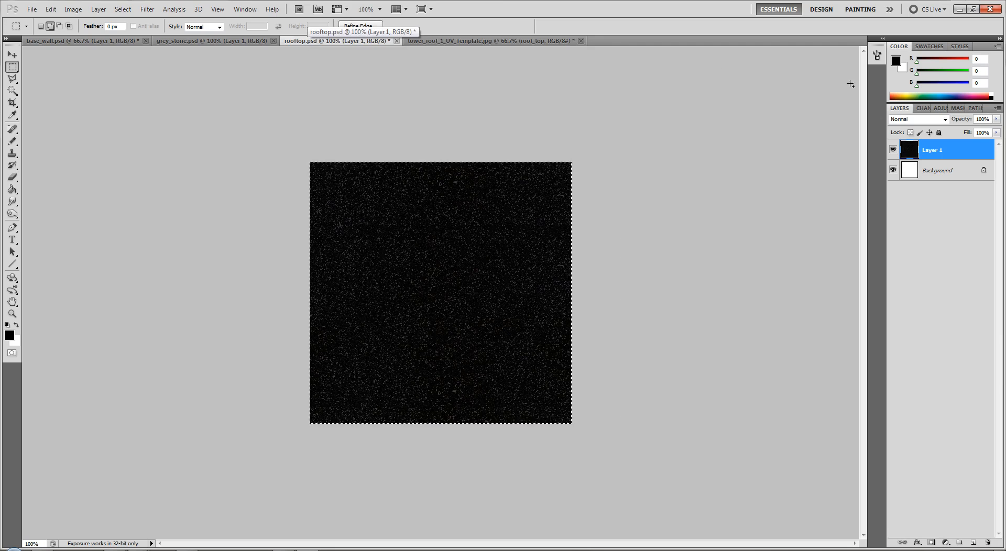
pyautogui.click(435, 41)
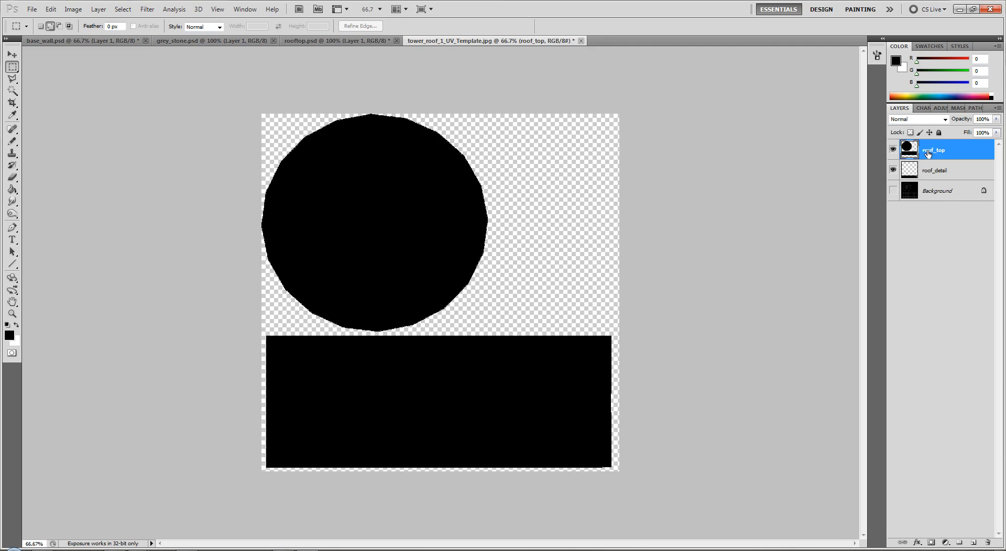
pyautogui.hotkey('ctrl', 'v')
pyautogui.press('v')
pyautogui.moveTo(370, 290); pyautogui.dragTo(281, 204)
pyautogui.hotkey('ctrl', 'v')
pyautogui.moveTo(436, 256); pyautogui.dragTo(507, 173)
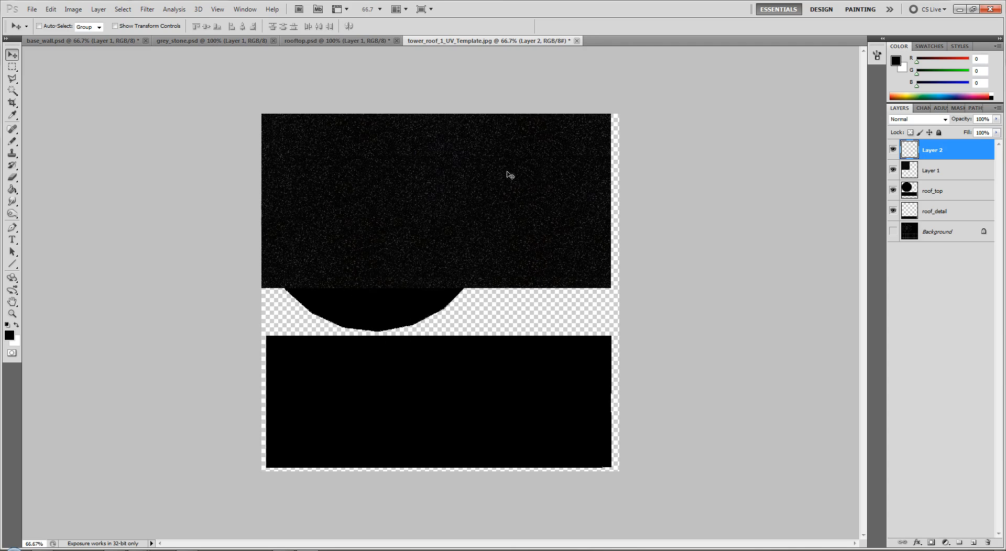
pyautogui.hotkey('ctrl', 'v')
pyautogui.moveTo(493, 258); pyautogui.dragTo(650, 408)
pyautogui.hotkey('ctrl', 'v')
pyautogui.hotkey('ctrl', 'v')
# Step: Merge the pasted rooftop texture tiles into one layer and clip it to the roof_top layer
pyautogui.hotkey('ctrl', 'e')
pyautogui.hotkey('ctrl', 'e')
pyautogui.hotkey('ctrl', 'e')
pyautogui.hotkey('ctrl', 'e')
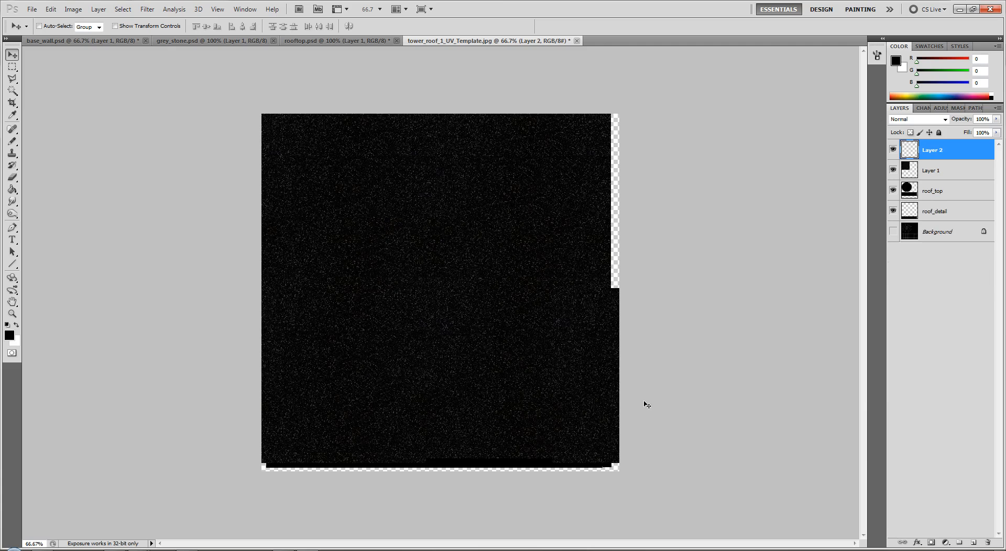
pyautogui.rightClick(954, 151)
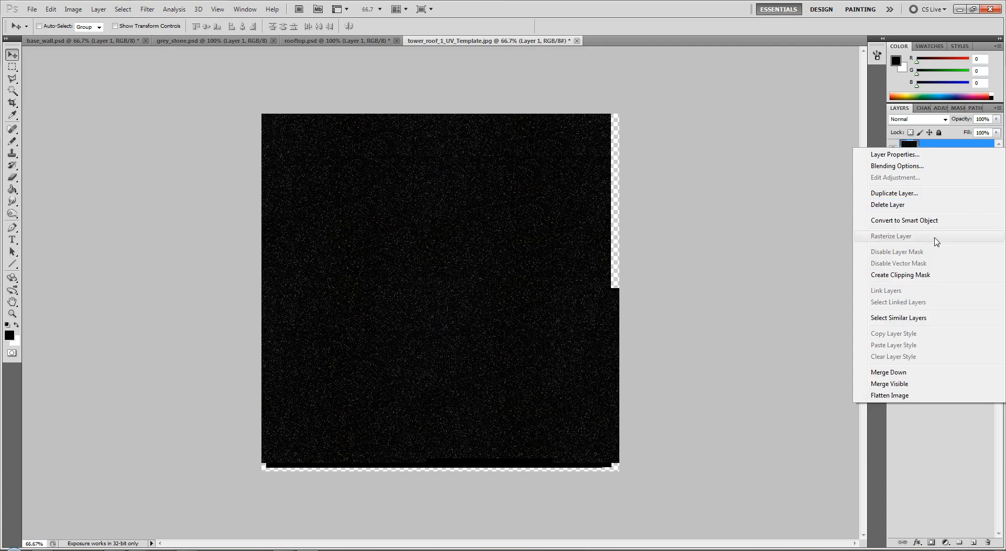
pyautogui.click(903, 273)
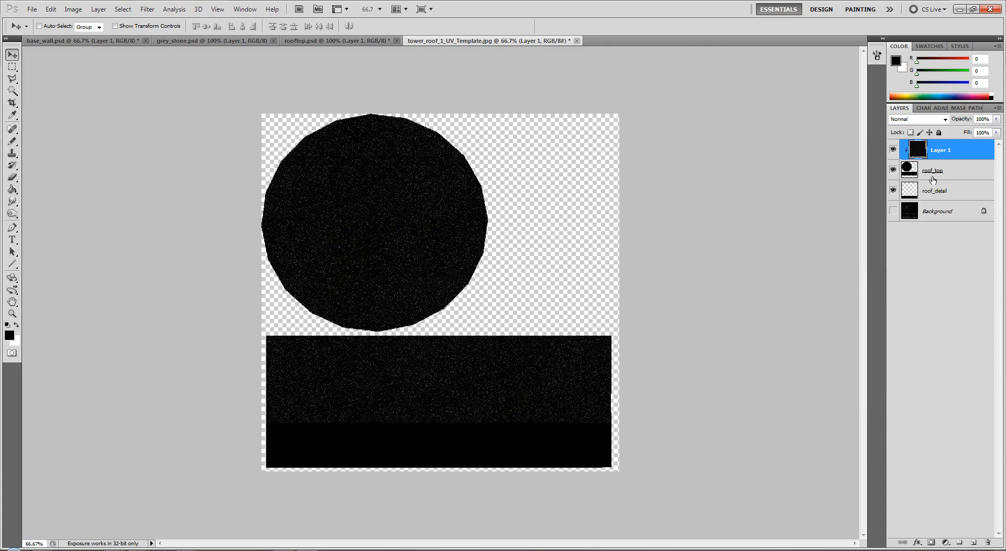
# Step: Paste copies of the grey_stone.psd texture above roof_detail and tile them across the canvas's lower part to cover that mask
pyautogui.click(175, 45)
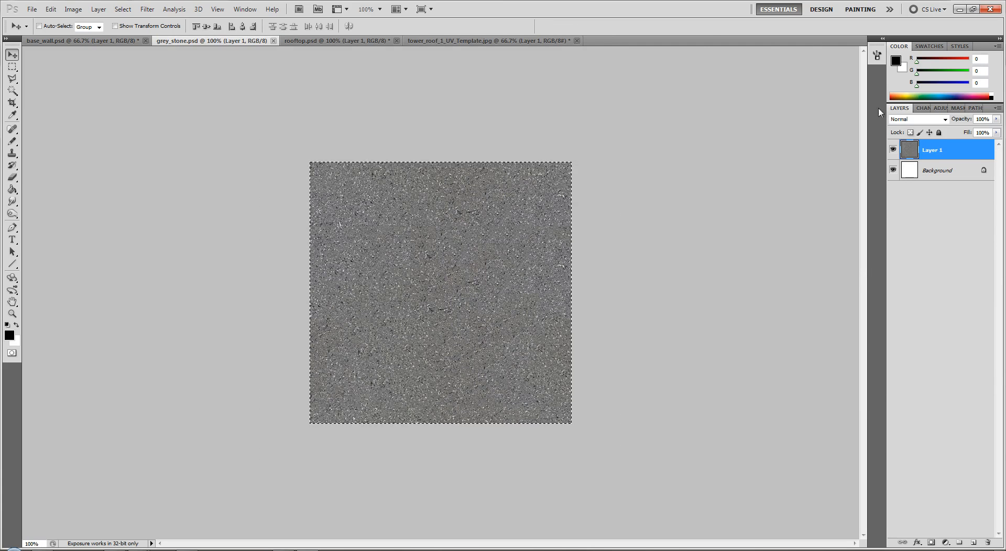
pyautogui.click(420, 43)
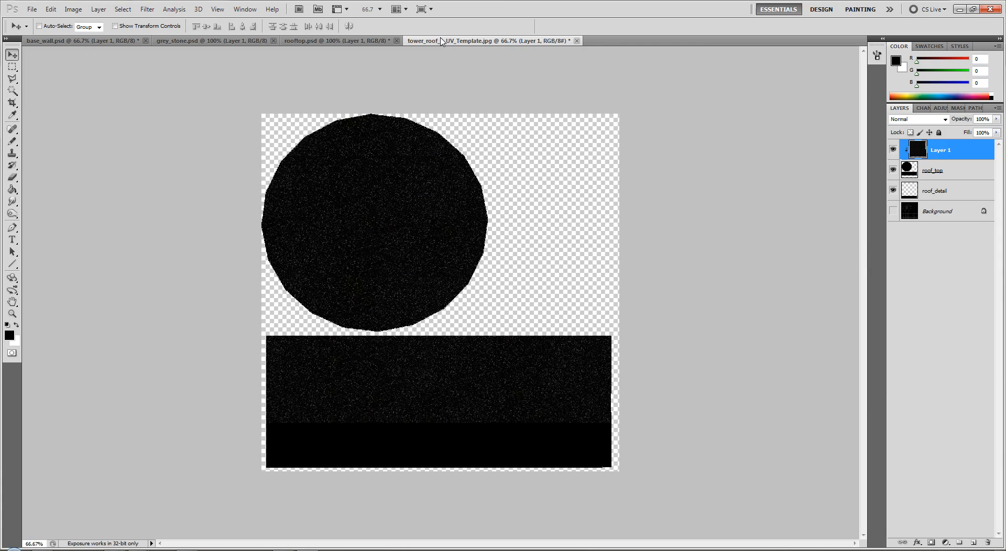
pyautogui.click(931, 194)
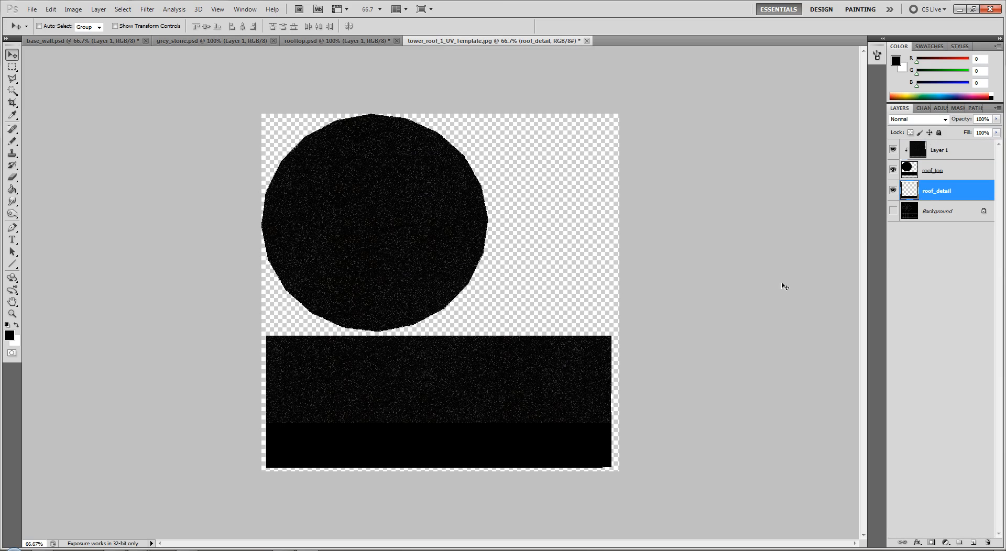
pyautogui.hotkey('ctrl', 'v')
pyautogui.moveTo(499, 304); pyautogui.dragTo(391, 413)
pyautogui.hotkey('ctrl', 'v')
pyautogui.moveTo(365, 467); pyautogui.dragTo(441, 548)
pyautogui.moveTo(505, 329); pyautogui.dragTo(583, 409)
pyautogui.hotkey('ctrl', 'v')
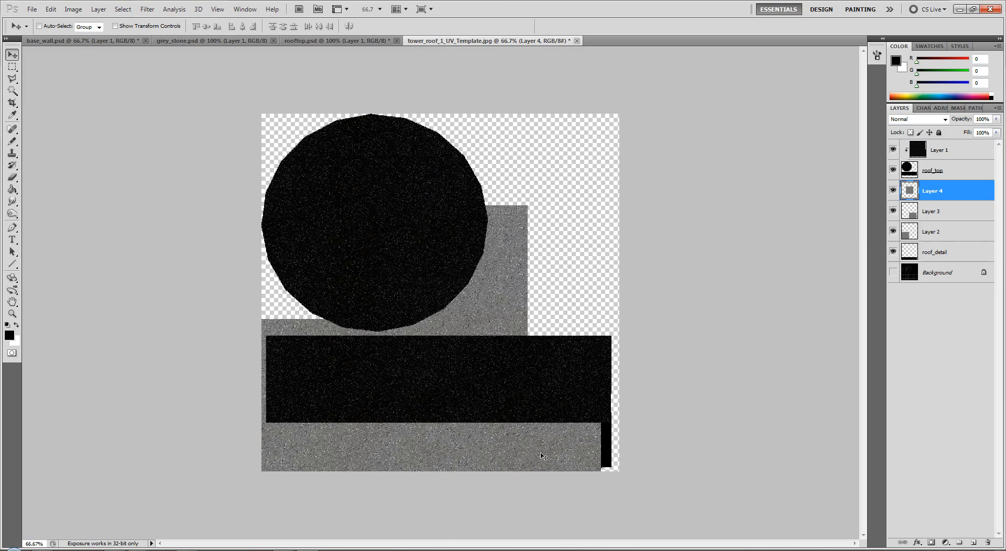
pyautogui.moveTo(500, 314); pyautogui.dragTo(747, 454)
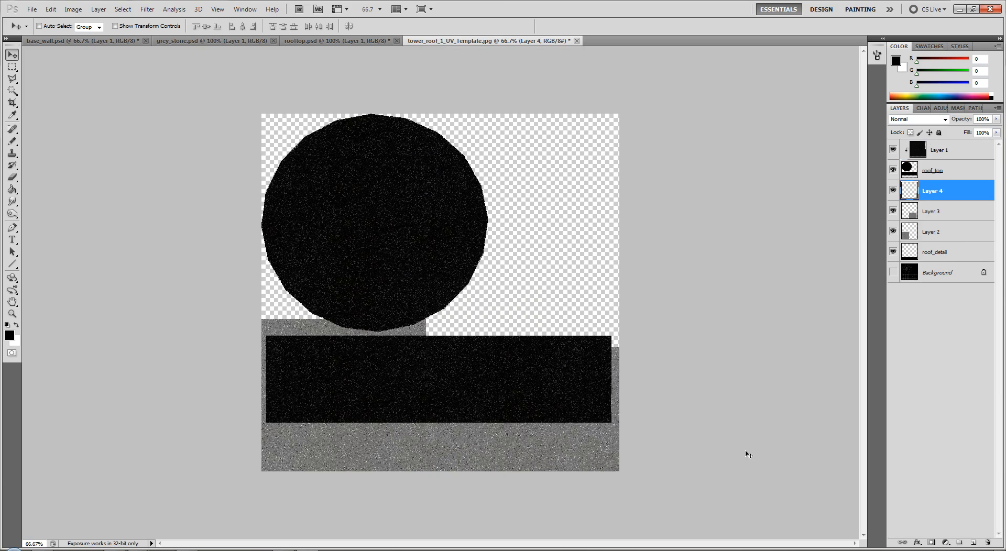
# Step: Combine the grey stone tiles into one layer and clip it to the roof_detail layer
pyautogui.press('Delete')
pyautogui.rightClick(959, 207)
pyautogui.click(908, 324)
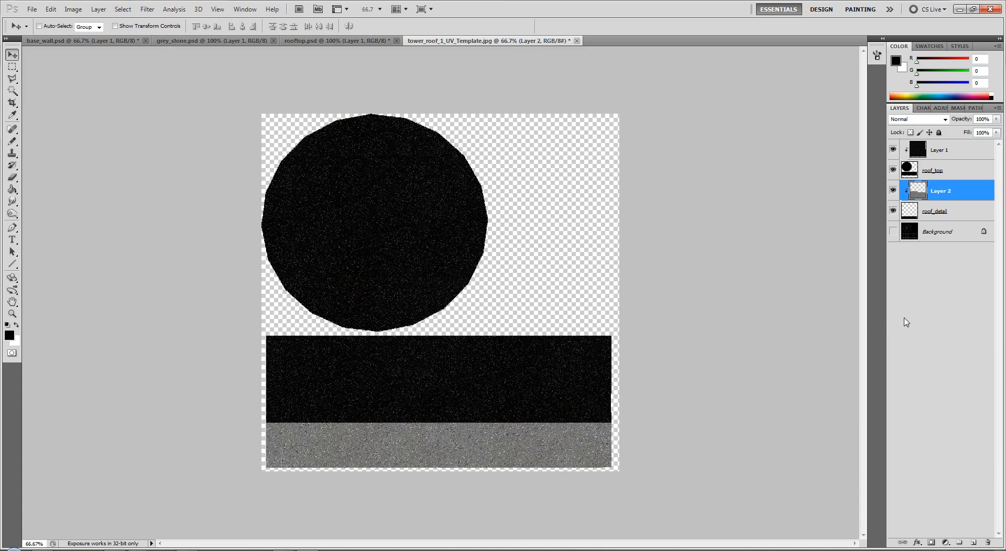
# Step: Show the Background layer again and save the layered document as tower_roof_1_base_texture in Photoshop format with maximized compatibility
pyautogui.click(893, 231)
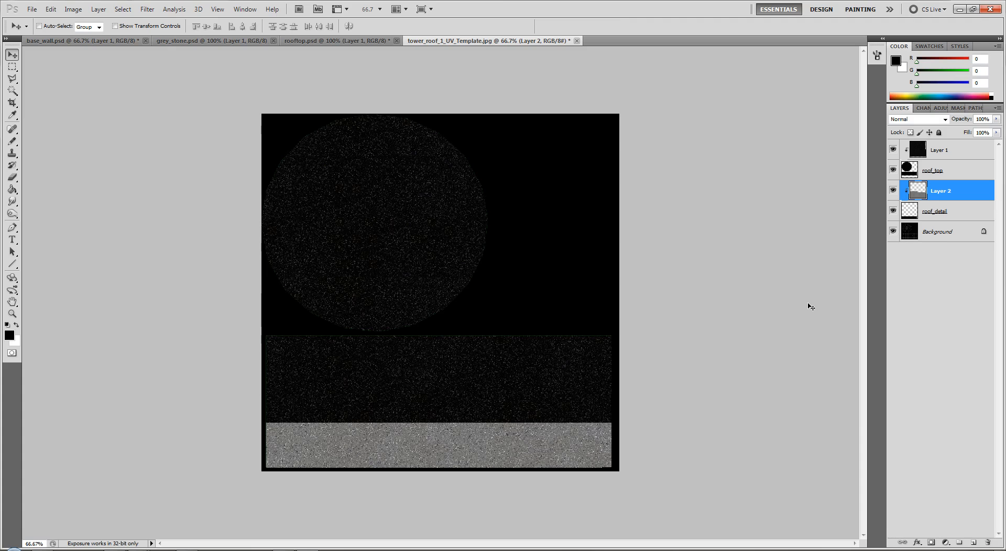
pyautogui.hotkey('ctrl', 'shift', 's')
pyautogui.press('End')
pyautogui.hotkey('ctrl', 'shift', 'Left')
pyautogui.hotkey('ctrl', 'shift', 'Left')
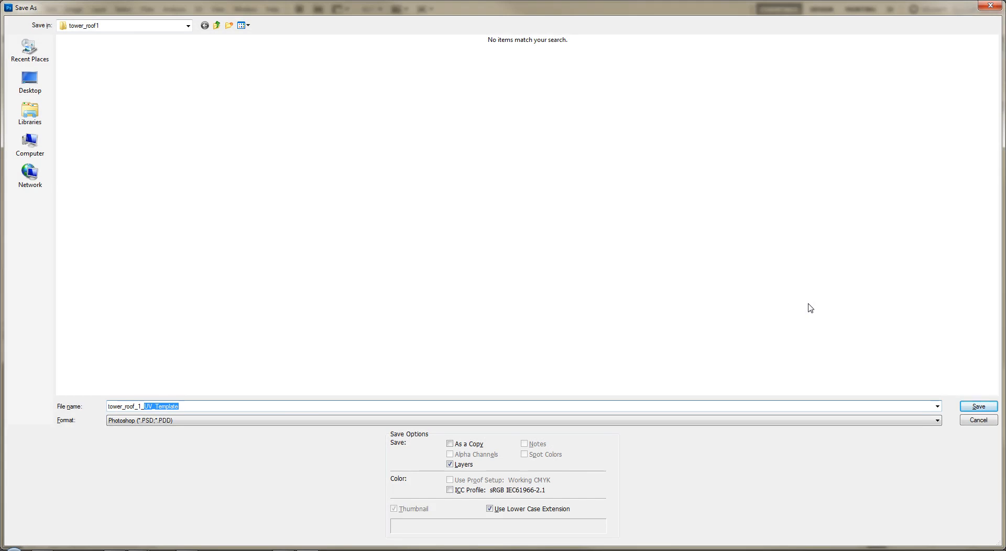
pyautogui.write('base')
pyautogui.press('Return')
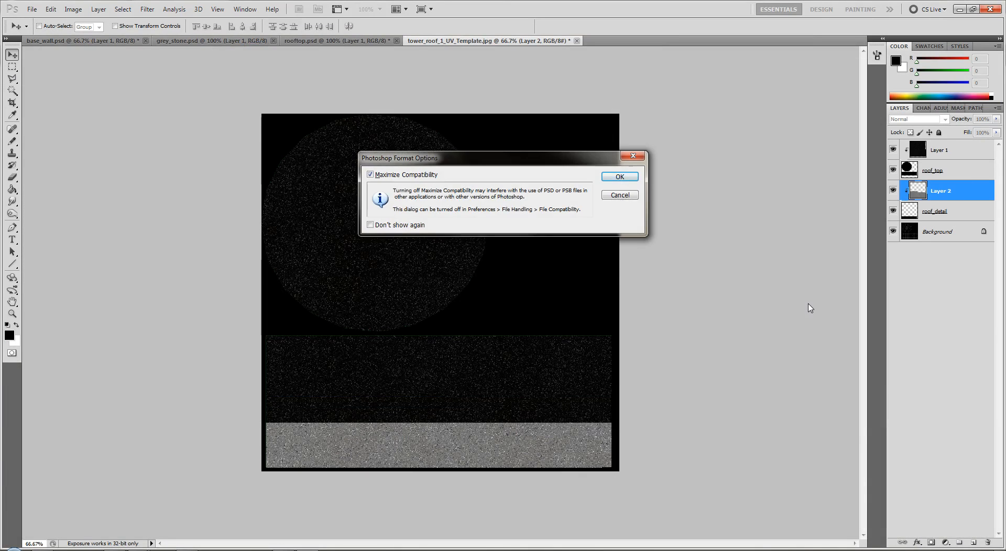
pyautogui.press('Return')
# Step: Save a copy of the texture as an image file named tower_roof_1_diffuse
pyautogui.hotkey('ctrl', 'shift', 's')
pyautogui.press('End')
pyautogui.hotkey('ctrl', 'shift', 'Left')
pyautogui.hotkey('ctrl', 'shift', 'Left')
pyautogui.write('diffu')
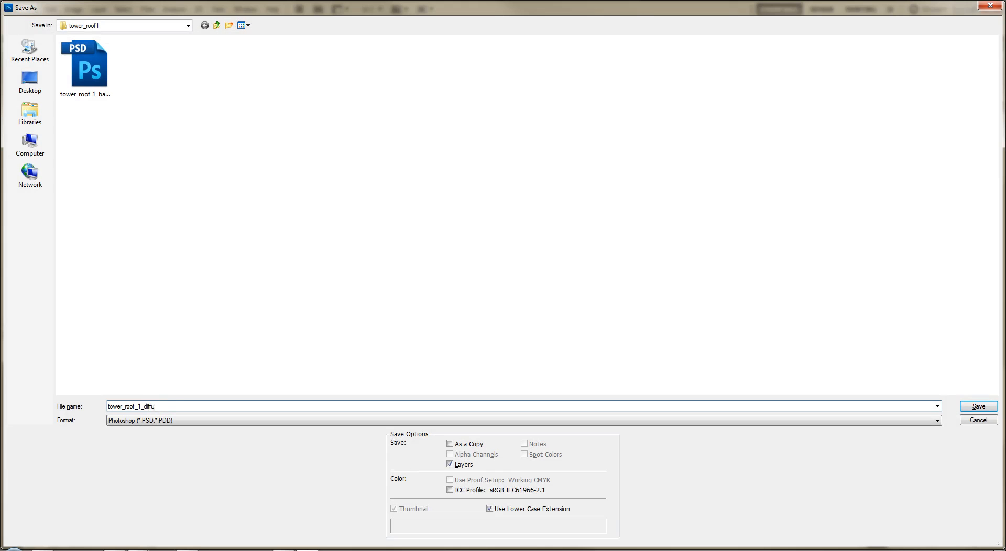
pyautogui.press('Tab')
pyautogui.press('t')
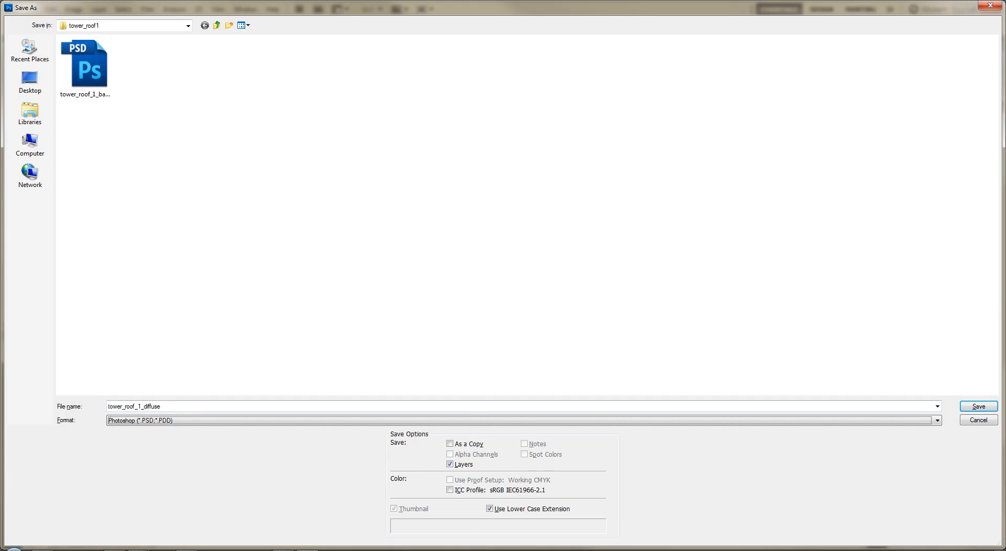
pyautogui.press('Return')
pyautogui.press('Return')
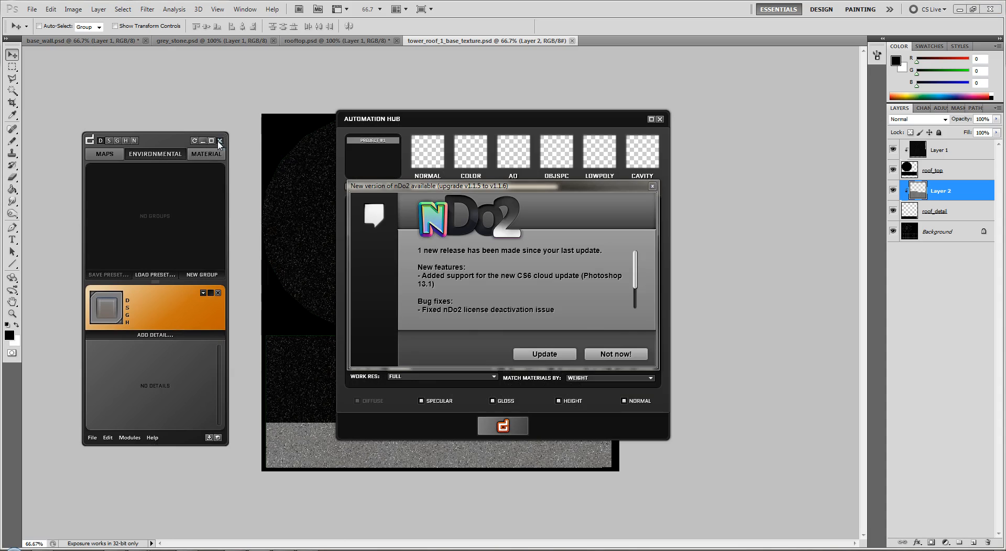
# Step: Close the dDo material window and decline the nDo2 update
pyautogui.click(220, 141)
pyautogui.click(595, 356)
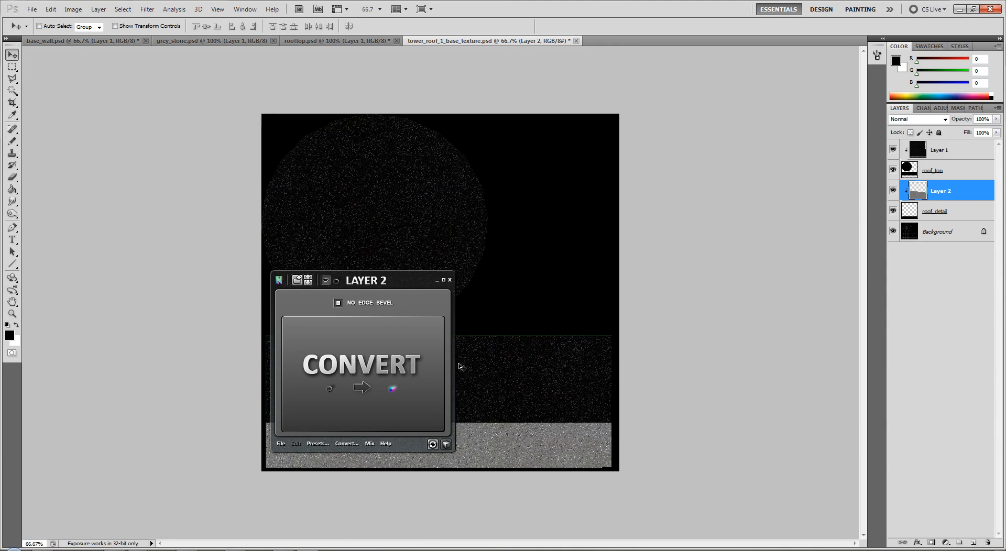
pyautogui.click(319, 444)
pyautogui.click(389, 318)
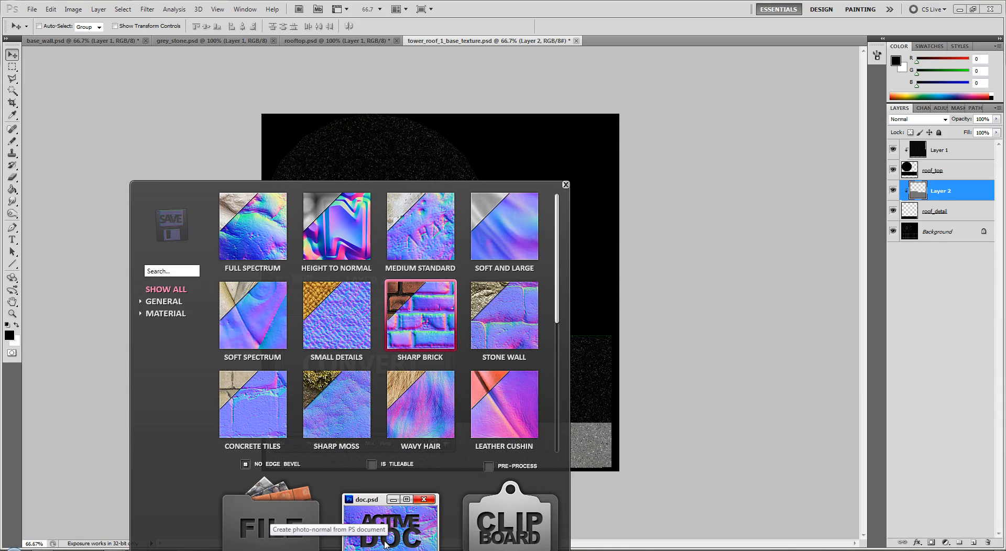
pyautogui.click(566, 186)
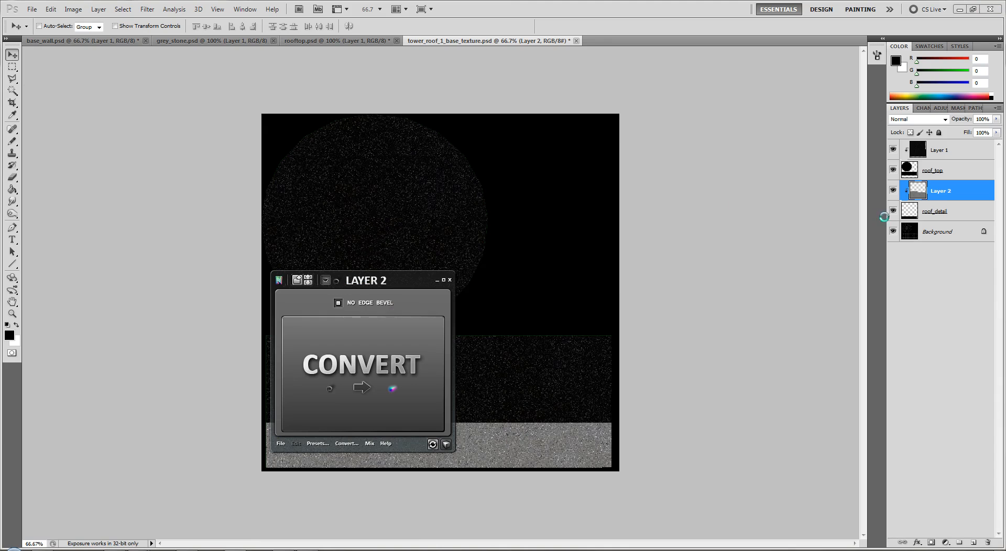
# Step: Duplicate the Background wireframe onto a new layer at the top of the stack and move the nDo2 window off the canvas
pyautogui.click(933, 234)
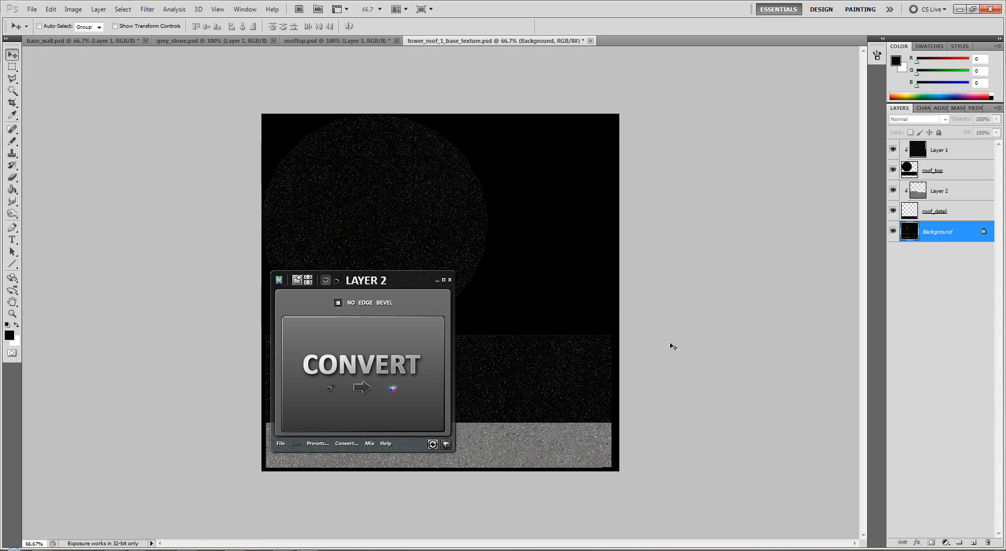
pyautogui.hotkey('ctrl', 'a')
pyautogui.hotkey('ctrl', 'j')
pyautogui.moveTo(943, 233); pyautogui.dragTo(958, 144)
pyautogui.moveTo(417, 286); pyautogui.dragTo(190, 269)
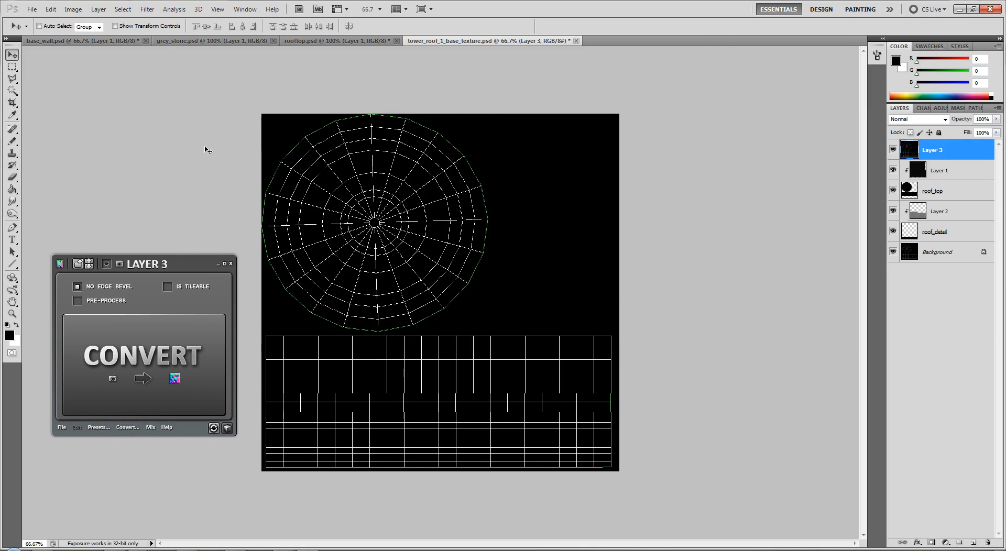
# Step: Select the duplicated wireframe from the canvas's top edge down to the grey stone strip and delete that area
pyautogui.moveTo(239, 83); pyautogui.dragTo(357, 175)
pyautogui.hotkey('ctrl', 'z')
pyautogui.press('m')
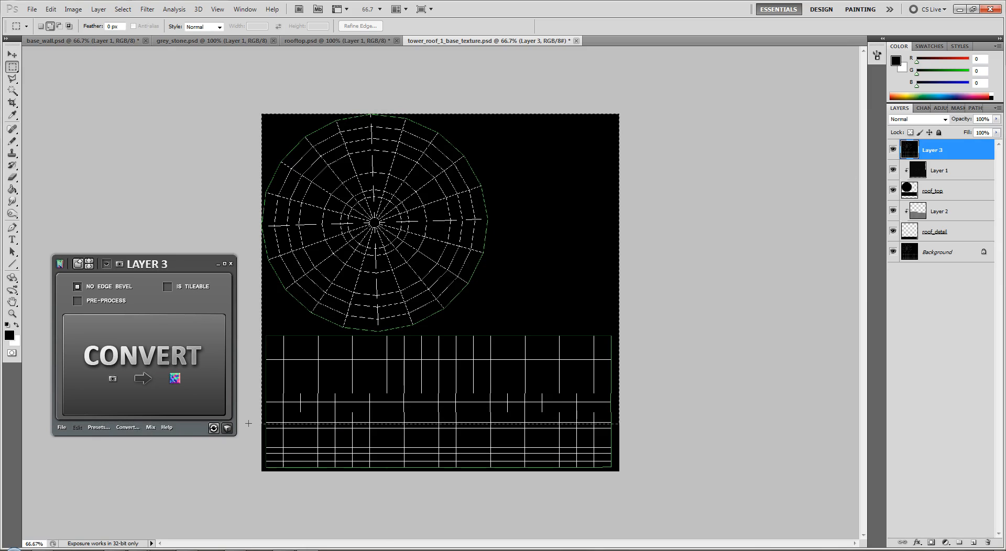
pyautogui.moveTo(249, 421); pyautogui.dragTo(249, 422)
pyautogui.press('Delete')
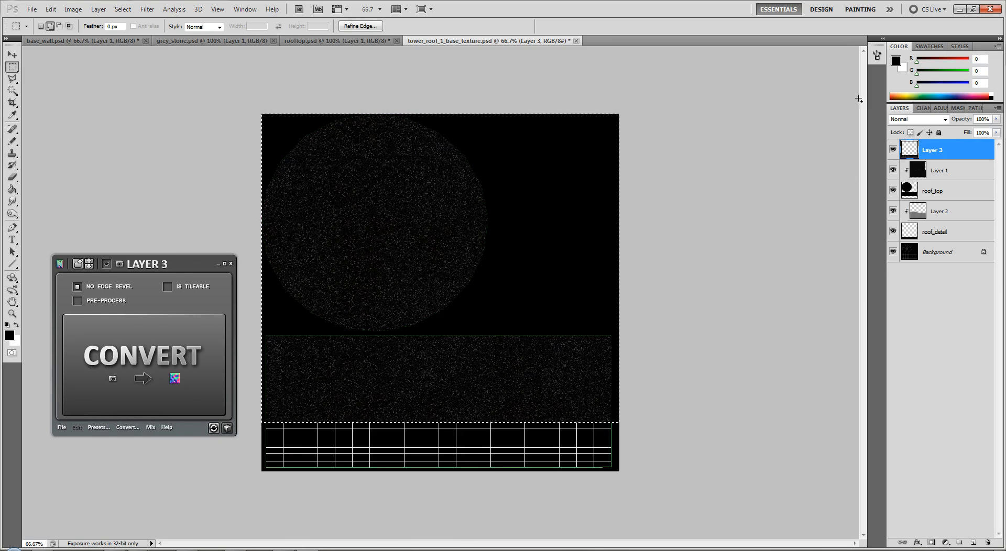
# Step: Set the wireframe strip layer to Multiply blending at 25% opacity and deselect the canvas area
pyautogui.click(922, 119)
pyautogui.click(927, 165)
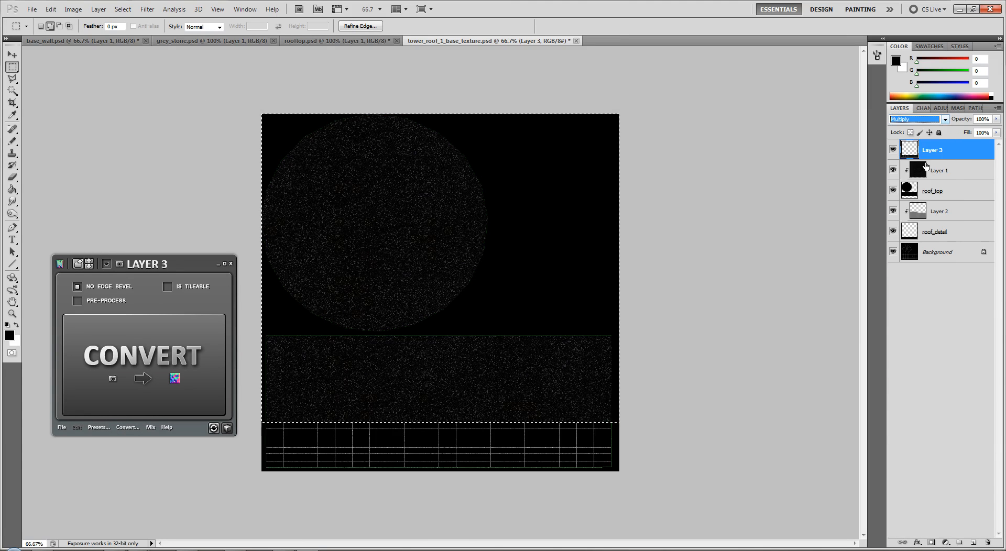
pyautogui.click(996, 119)
pyautogui.moveTo(974, 130); pyautogui.dragTo(955, 130)
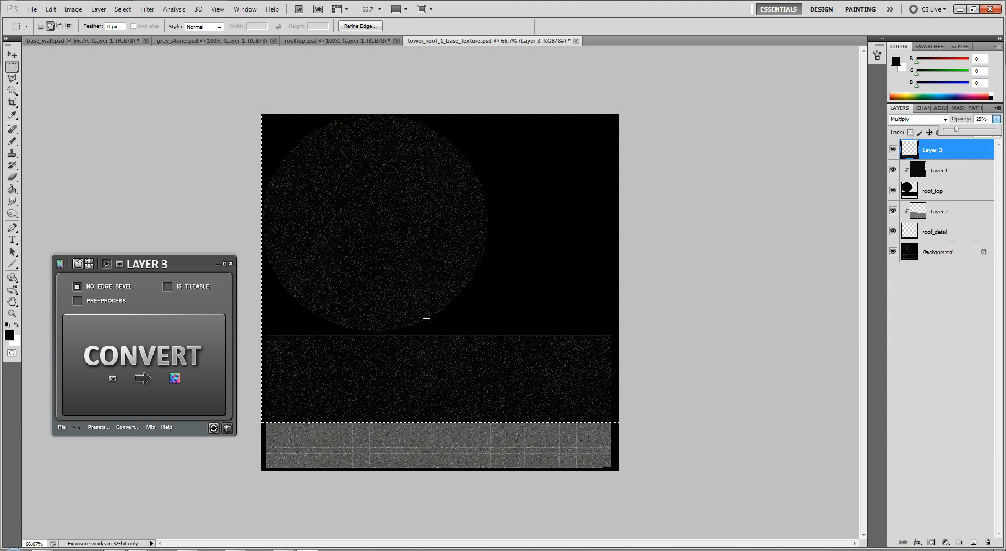
pyautogui.click(708, 274)
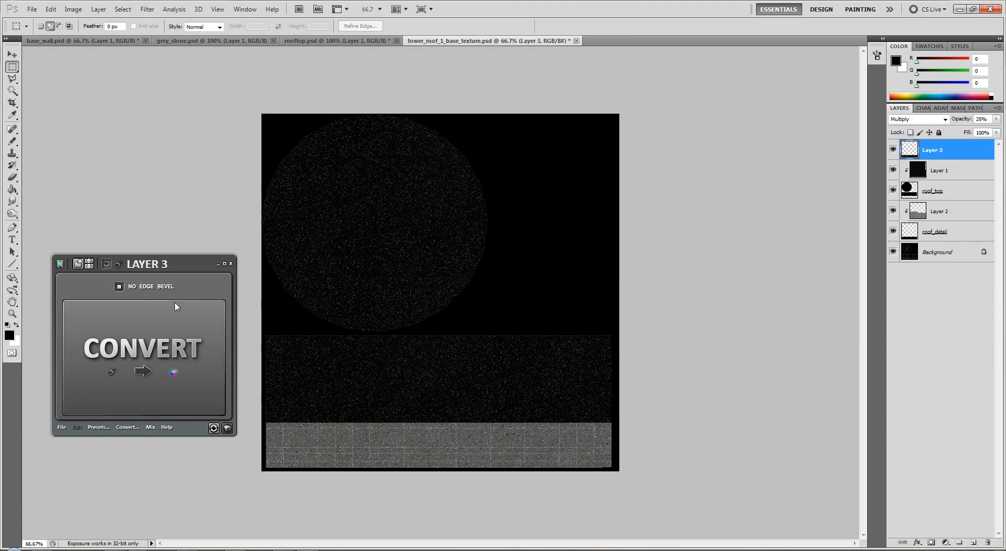
# Step: Convert the active roof texture document into a normal map using the Sharp Brick preset
pyautogui.click(101, 428)
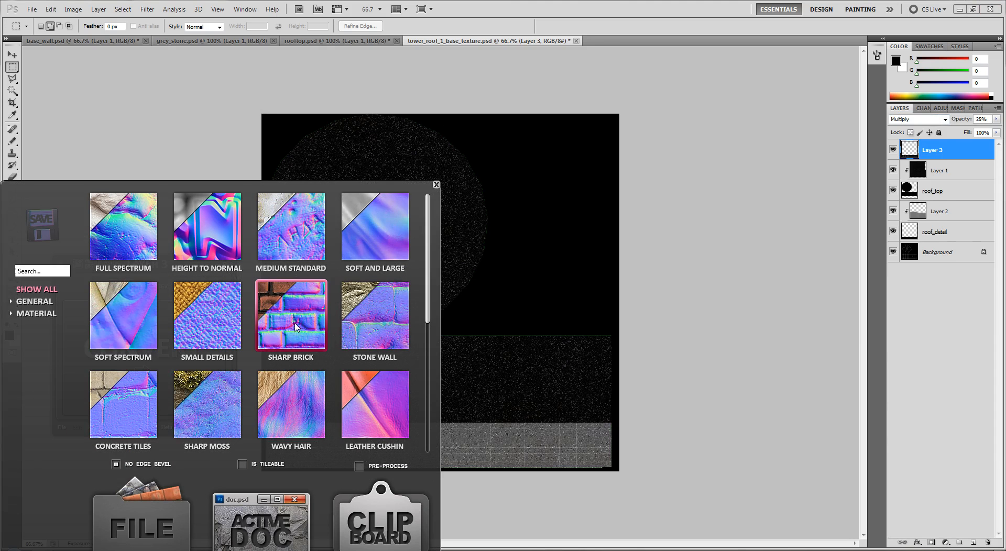
pyautogui.click(257, 534)
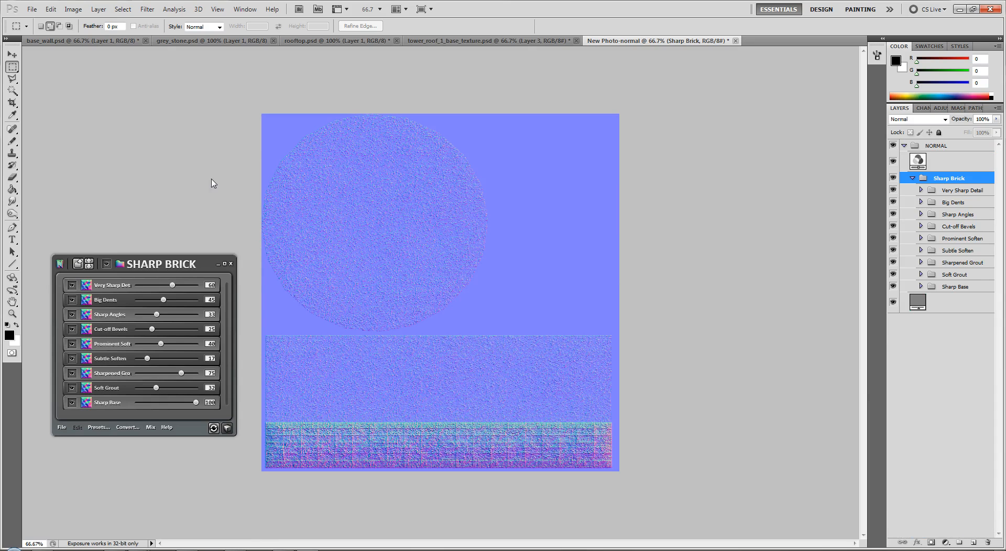
# Step: Save the normal map as tower_roof_1_normal in Targa format at 24 bits/pixel in the tower_roof1 folder
pyautogui.hotkey('ctrl', 'shift', 's')
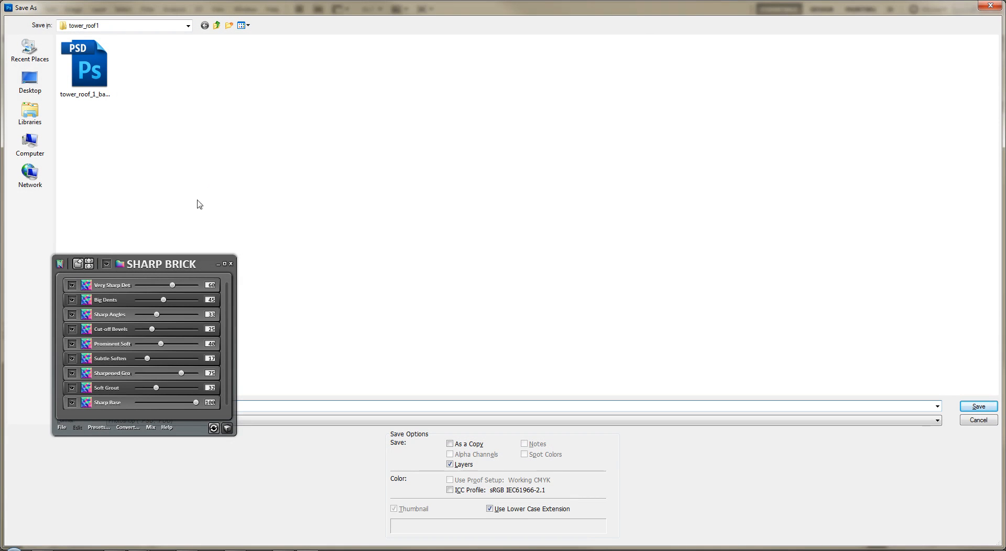
pyautogui.doubleClick(196, 405)
pyautogui.click(196, 405)
pyautogui.hotkey('ctrl', 'a')
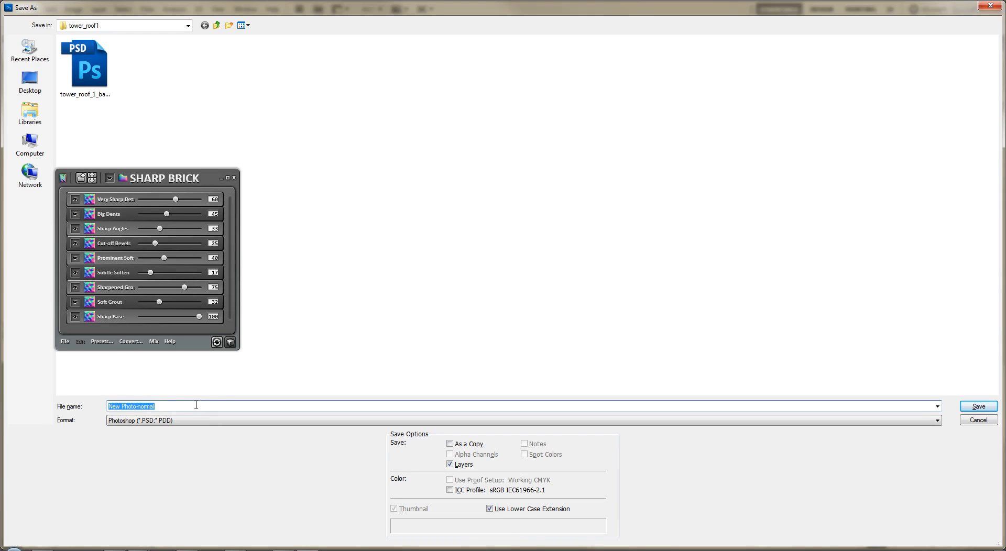
pyautogui.write('tower_')
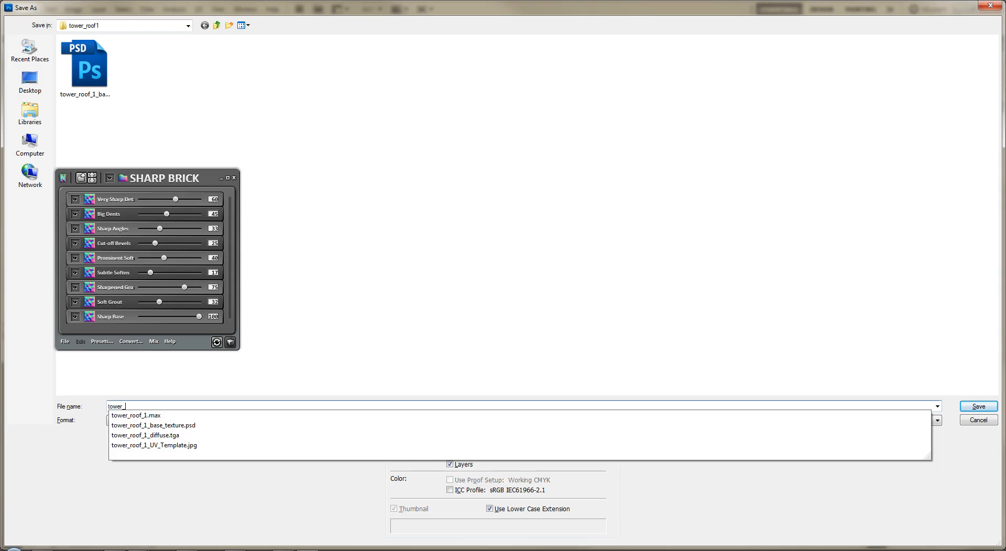
pyautogui.write('roof_1')
pyautogui.write('_')
pyautogui.write('normal')
pyautogui.press('Tab')
pyautogui.press('t')
pyautogui.press('Return')
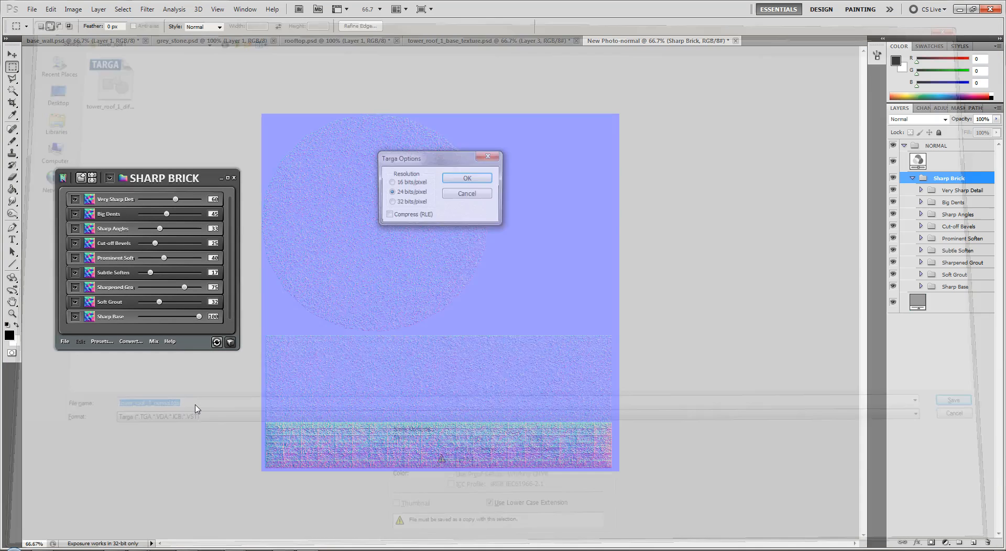
pyautogui.press('Return')
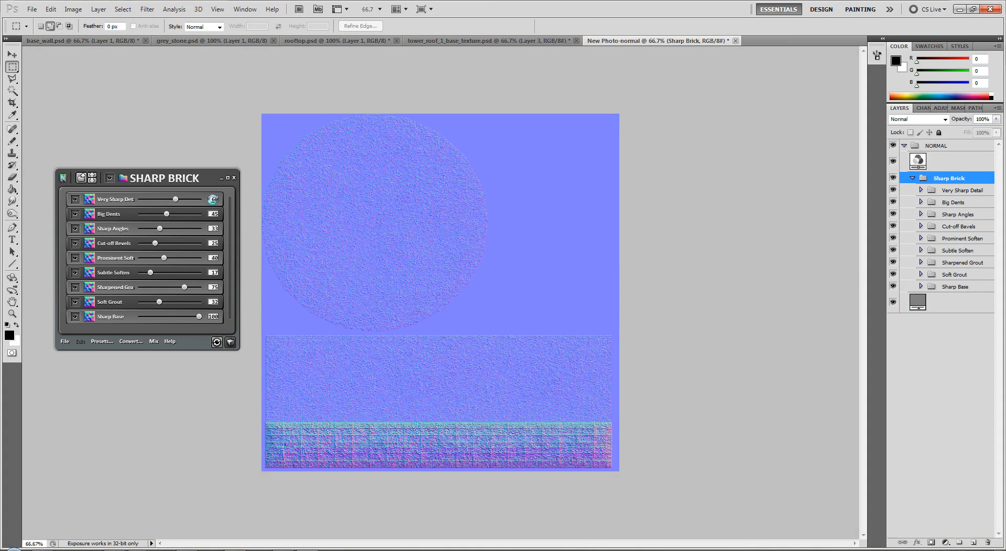
# Step: Generate ambient occlusion and specular maps together from the active normal map document
pyautogui.click(132, 341)
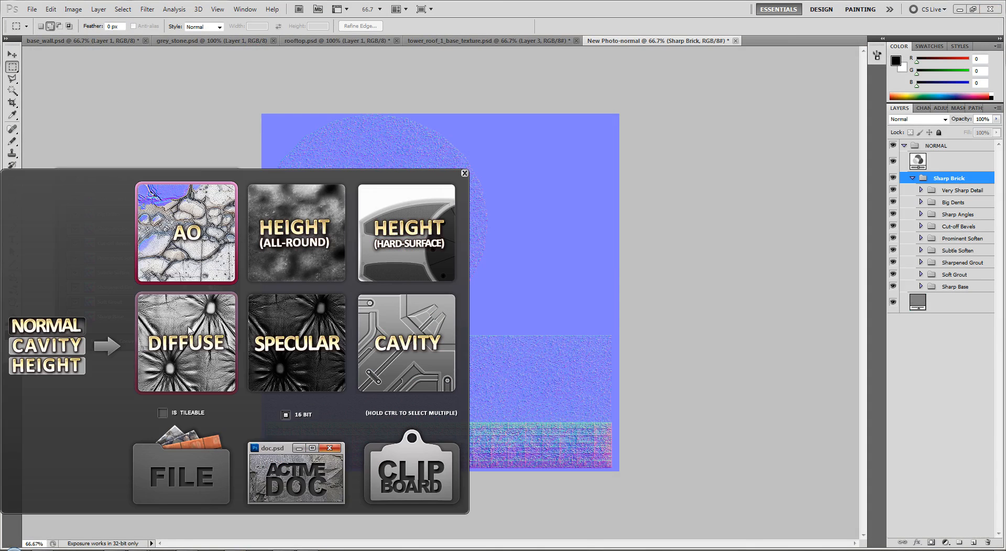
pyautogui.keyDown('ctrl'); pyautogui.click(285, 335); pyautogui.keyUp('ctrl')
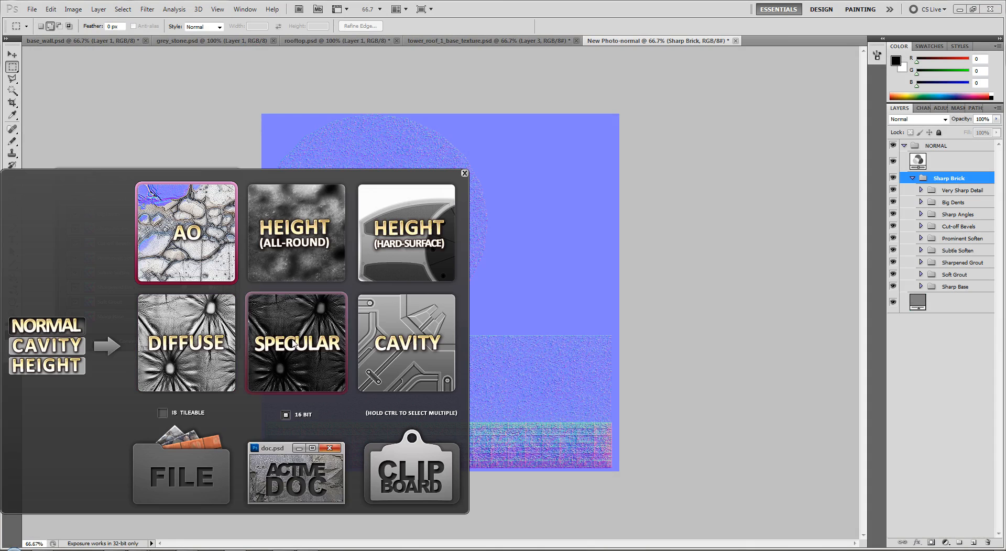
pyautogui.click(317, 480)
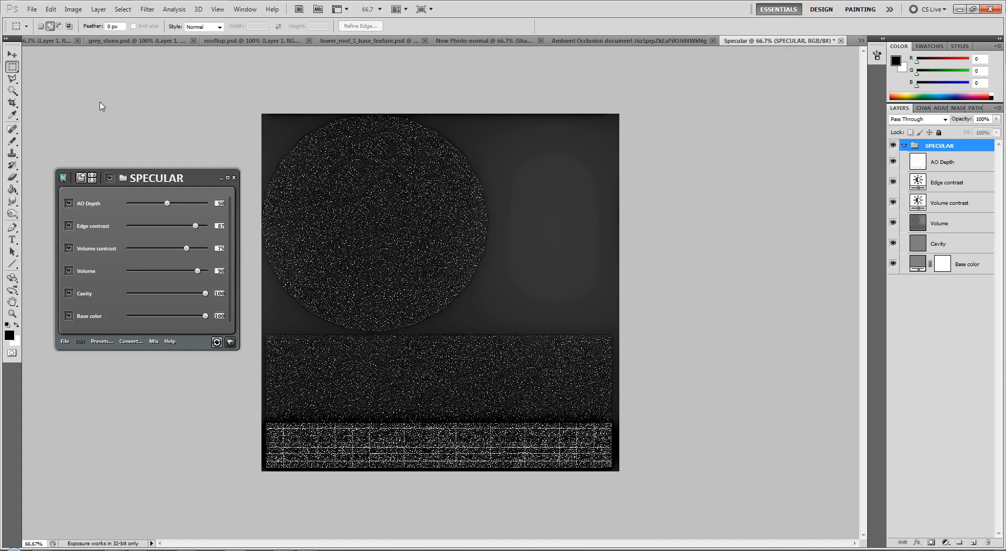
# Step: Save the specular map as tower_roof_1_specular in Targa format, accepting the default Targa options
pyautogui.hotkey('ctrl', 's')
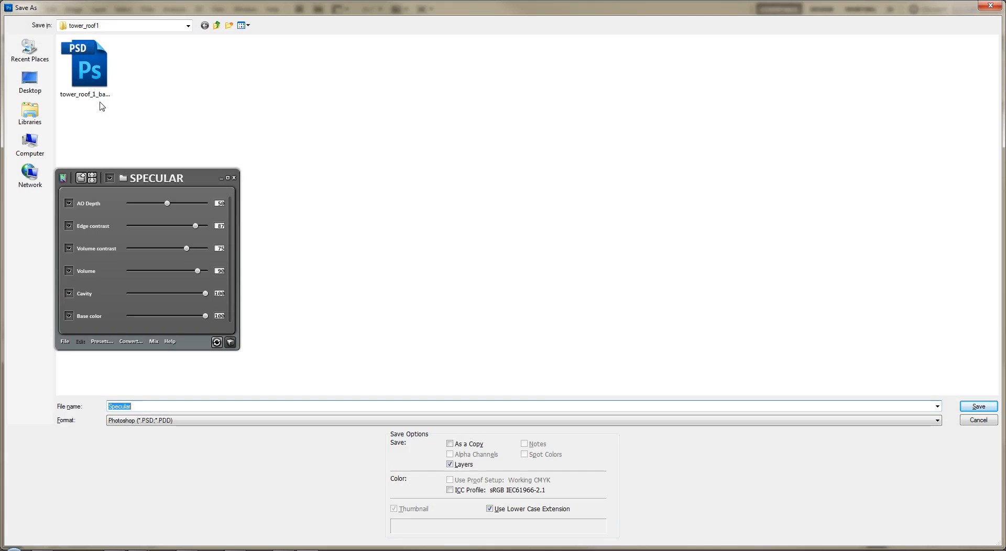
pyautogui.write('towe')
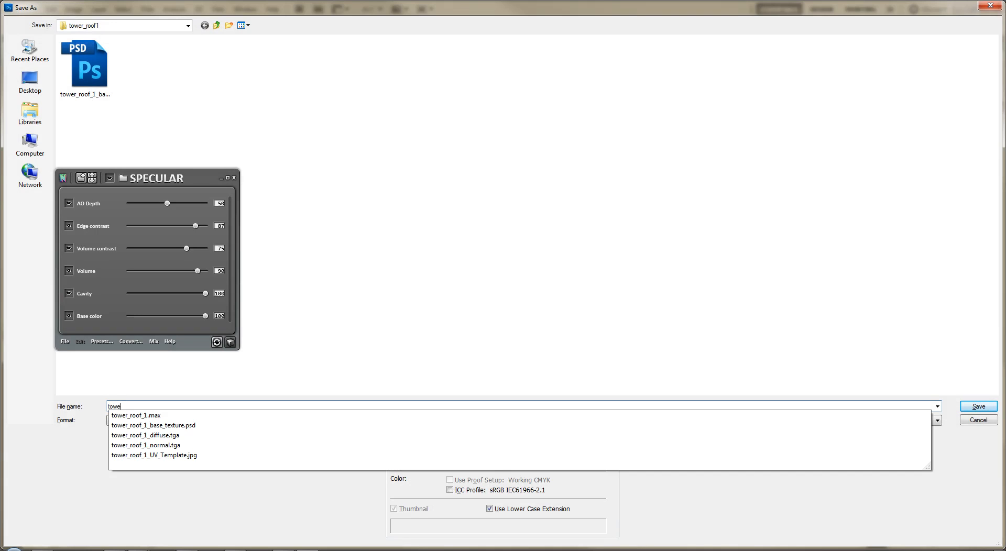
pyautogui.write('r_roof_spel')
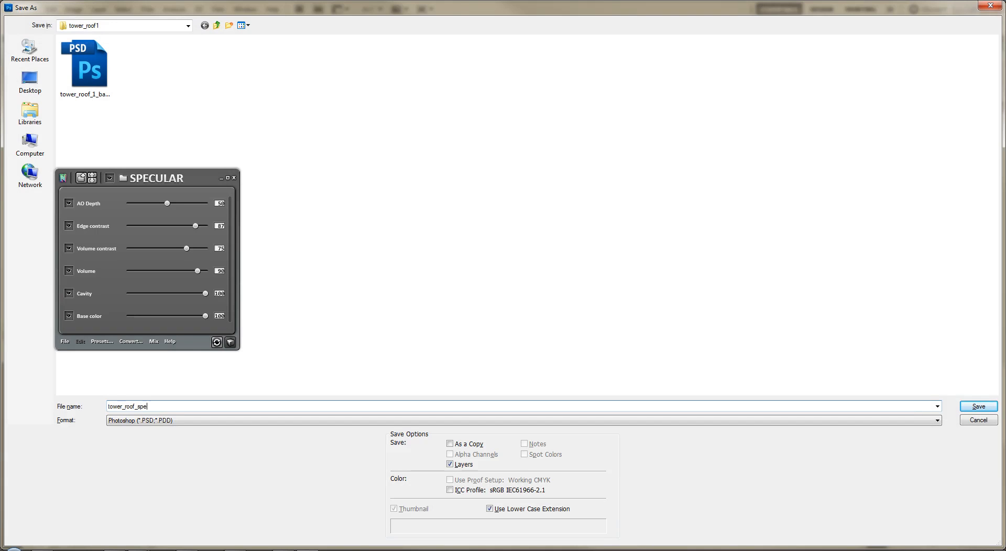
pyautogui.press('BackSpace')
pyautogui.press('BackSpace')
pyautogui.write('1')
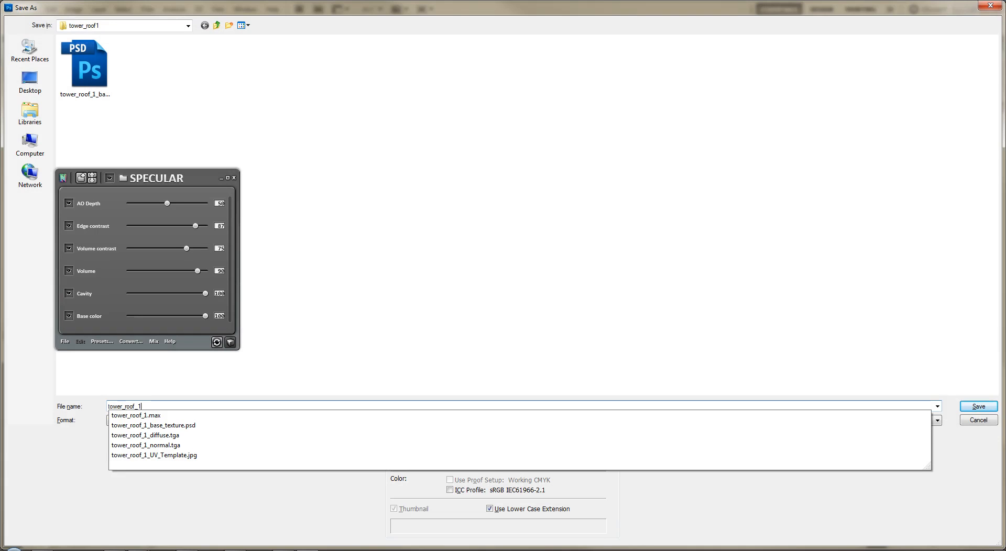
pyautogui.write('_')
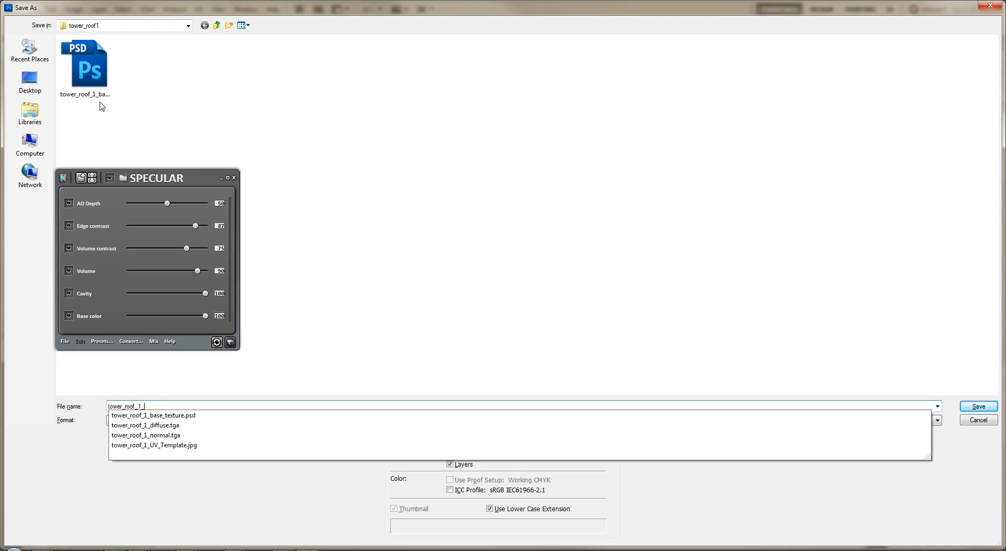
pyautogui.write('specular')
pyautogui.press('Tab')
pyautogui.press('t')
pyautogui.press('Return')
pyautogui.press('Return')
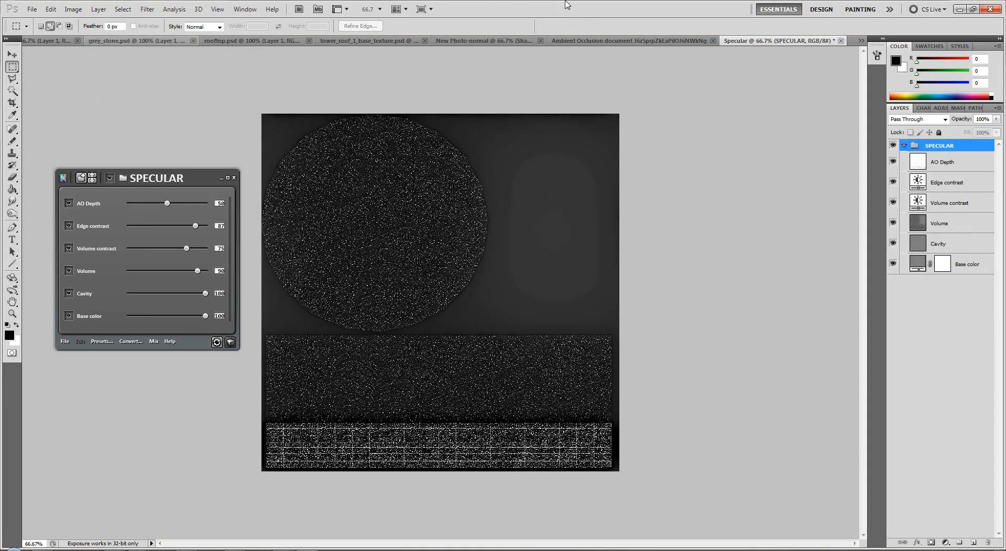
# Step: Save the Ambient Occlusion document as tower_roof_1_ambient in Targa format, accepting the default Targa options
pyautogui.click(565, 42)
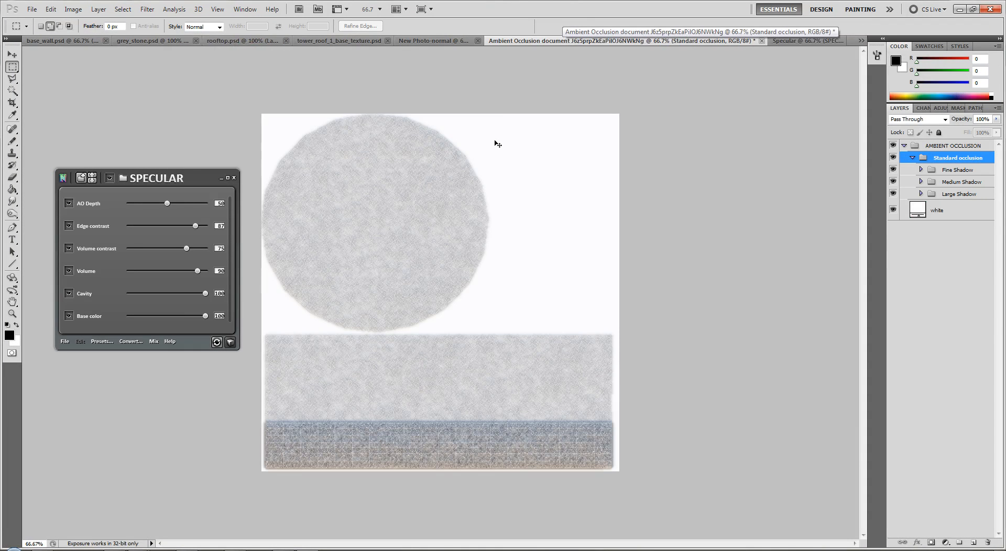
pyautogui.hotkey('ctrl', 'shift', 's')
pyautogui.write('tower_ro')
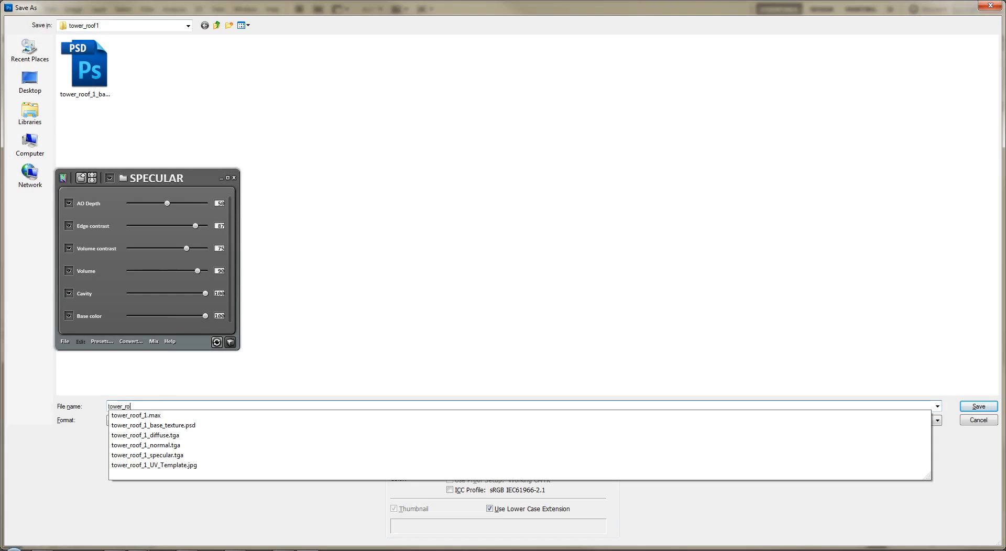
pyautogui.write('of_1_am')
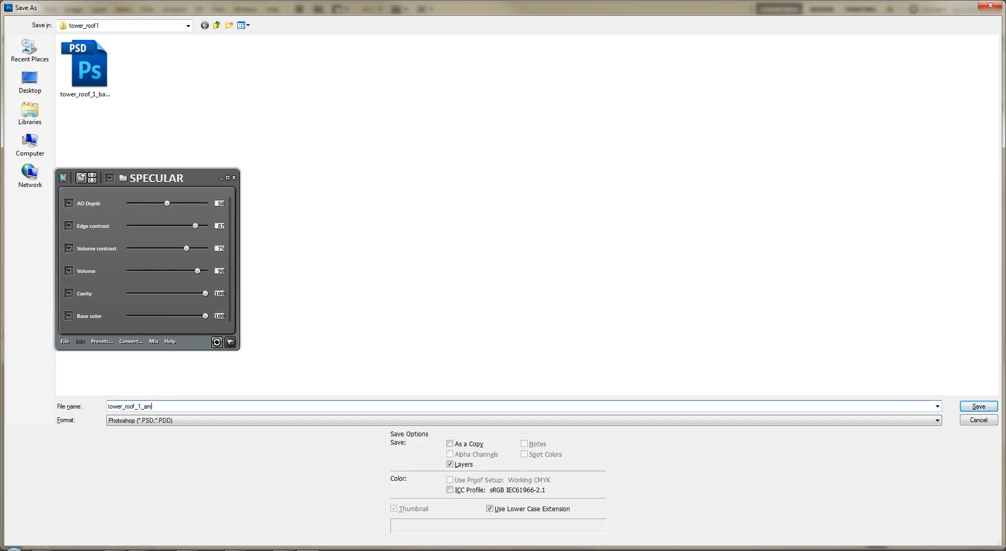
pyautogui.press('Tab')
pyautogui.press('t')
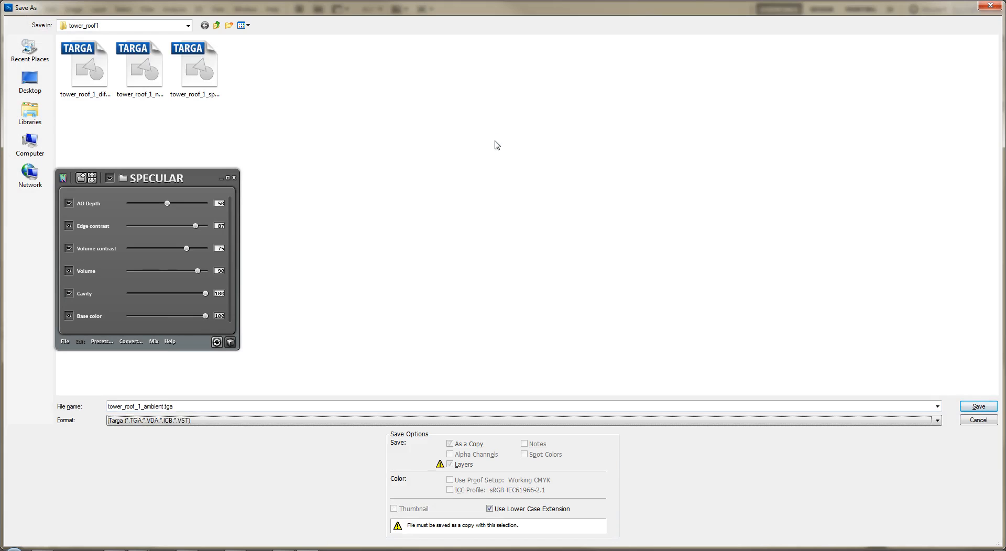
pyautogui.press('Return')
pyautogui.press('Return')
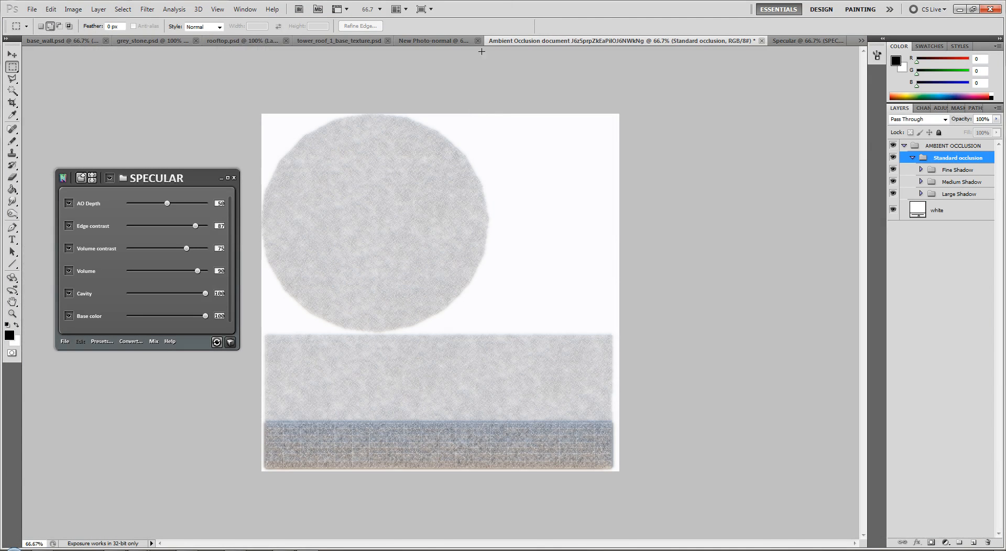
# Step: Close the New Photo-normal, Ambient Occlusion and Specular documents without saving changes
pyautogui.click(478, 41)
pyautogui.press('n')
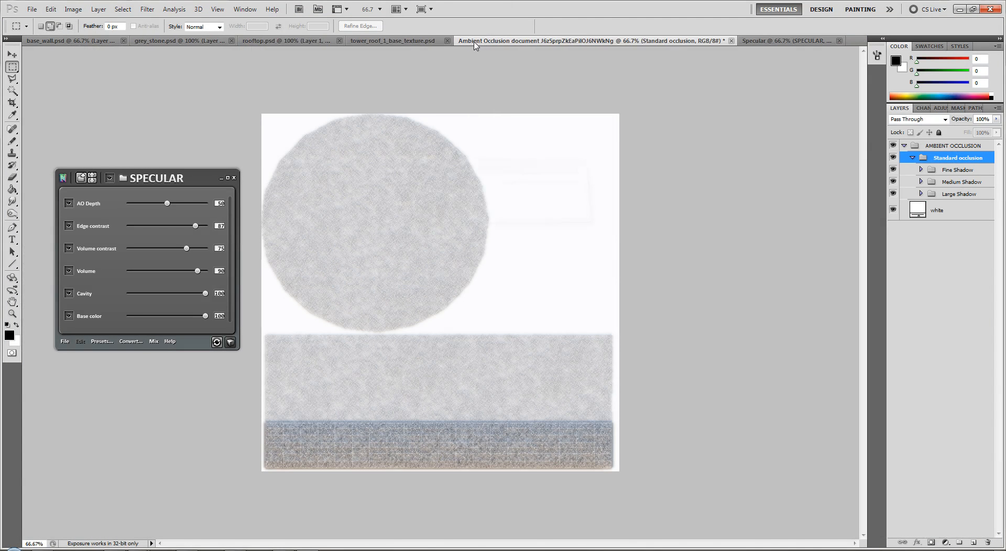
pyautogui.click(732, 42)
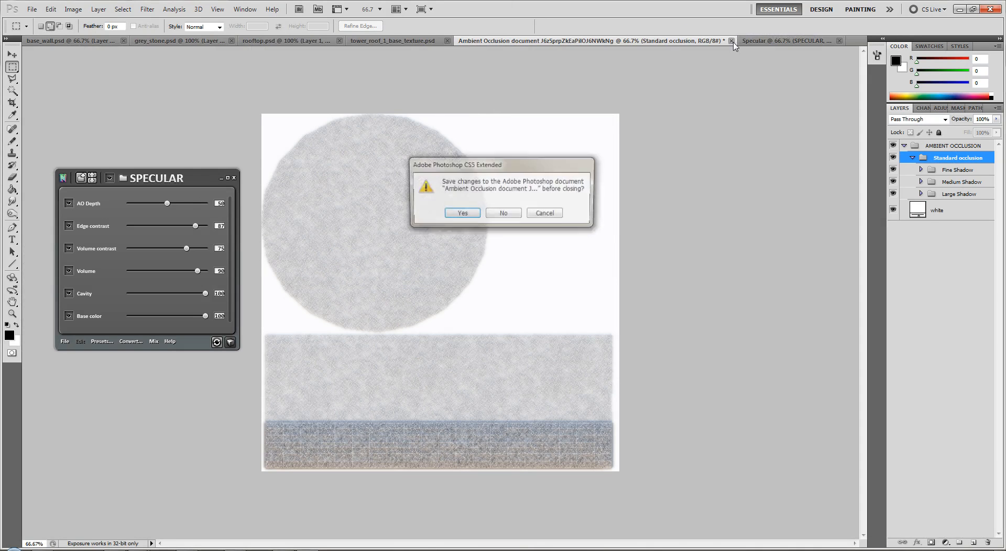
pyautogui.press('n')
pyautogui.click(704, 42)
pyautogui.press('n')
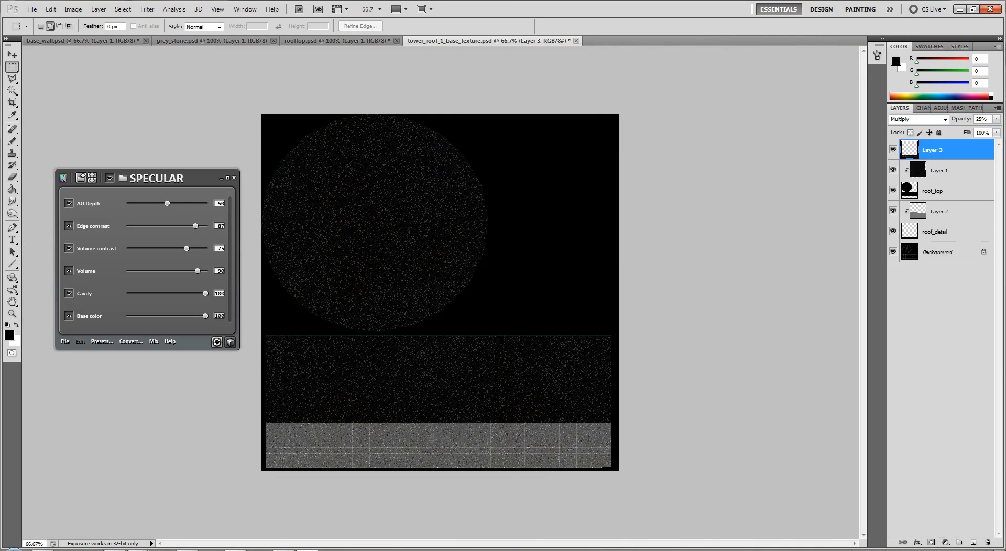
# Step: Close the nDo2 window and move the dDo window off the canvas
pyautogui.click(234, 178)
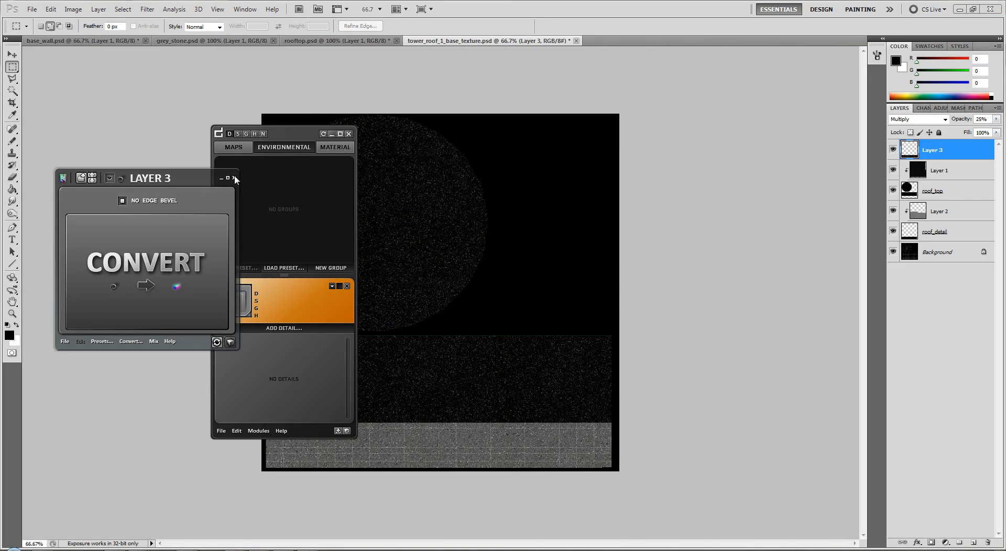
pyautogui.click(234, 178)
pyautogui.moveTo(278, 133); pyautogui.dragTo(124, 78)
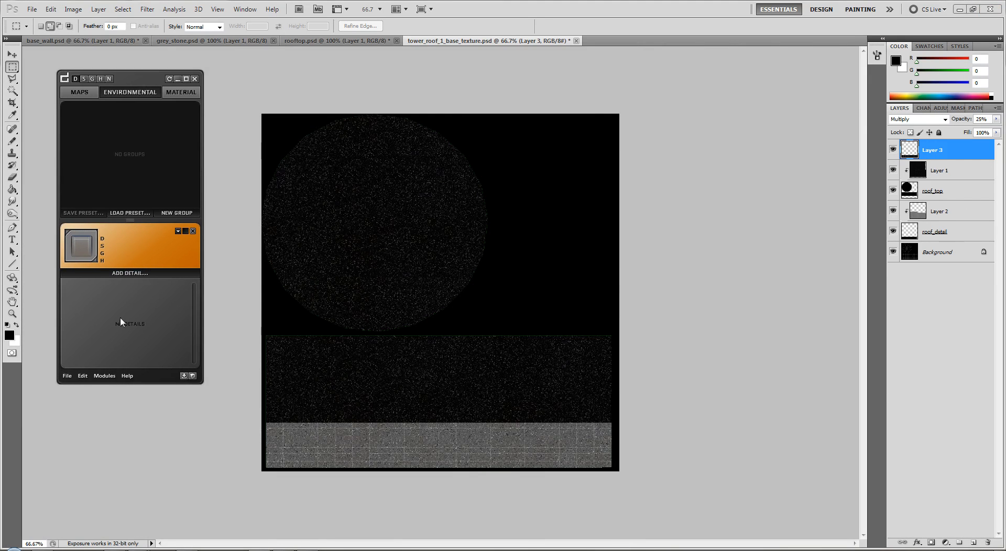
# Step: Quick-load the tower_roof_1 ambient, diffuse, normal and specular Targa maps from the tower_roof1 folder into dDo's Automation Hub
pyautogui.click(104, 376)
pyautogui.click(79, 385)
pyautogui.click(364, 186)
pyautogui.click(261, 25)
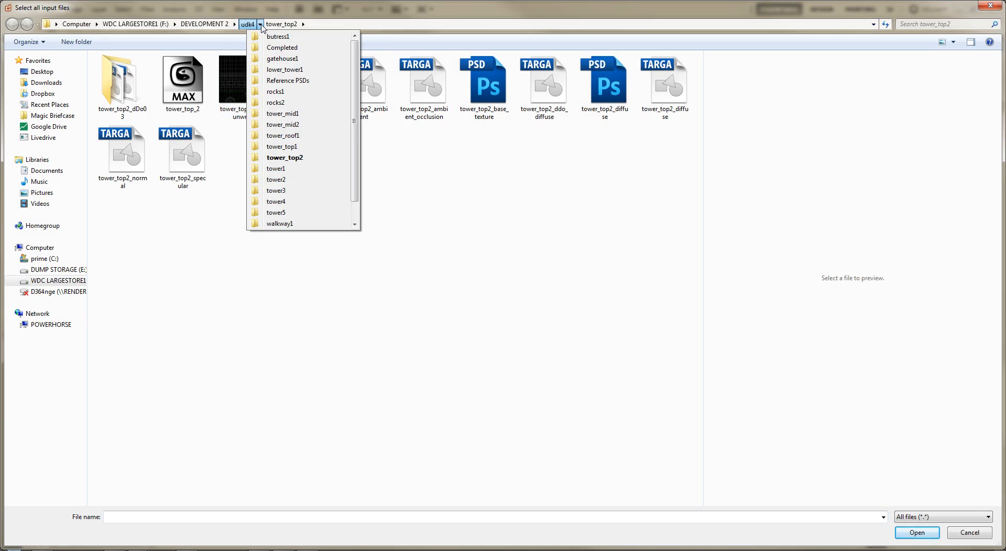
pyautogui.click(295, 136)
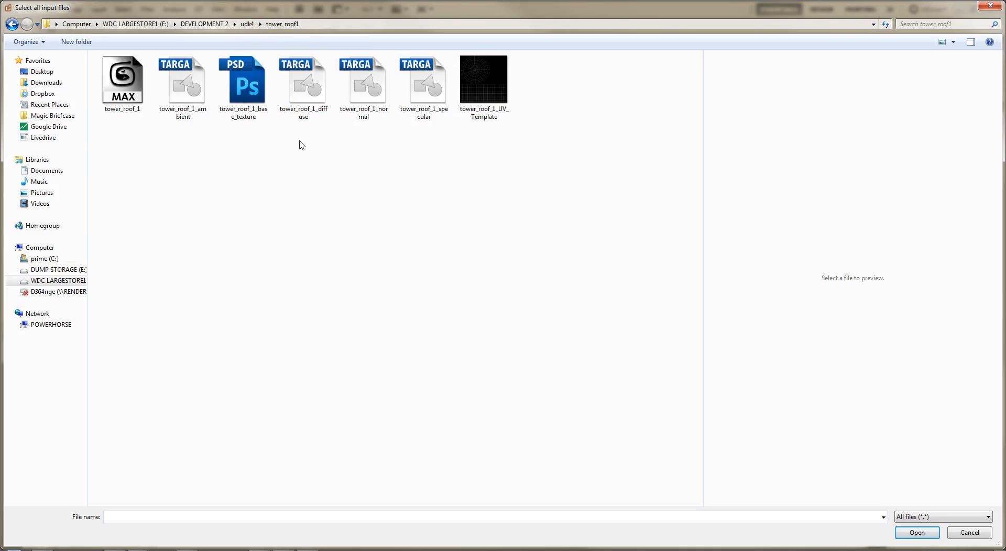
pyautogui.click(183, 86)
pyautogui.keyDown('ctrl'); pyautogui.moveTo(297, 95); pyautogui.dragTo(444, 74); pyautogui.keyUp('ctrl')
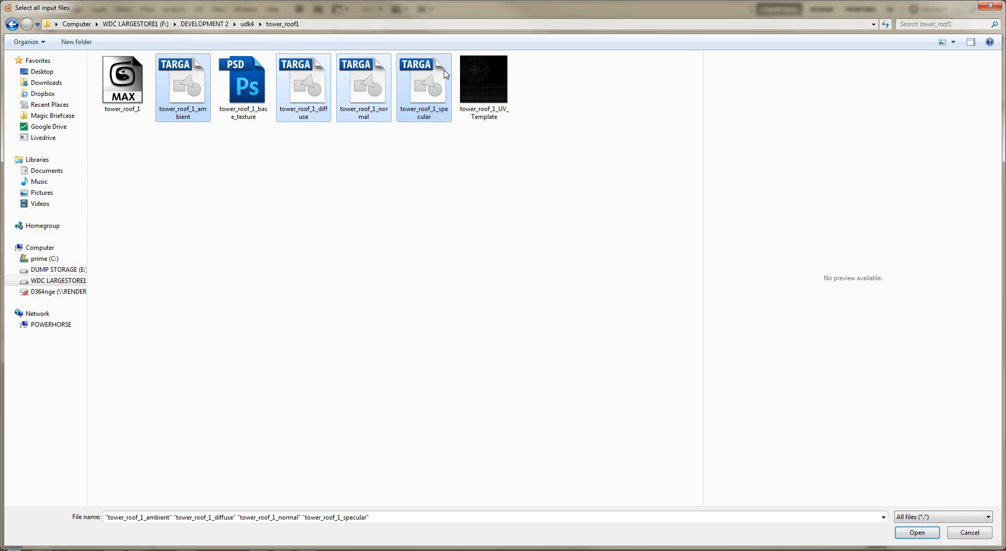
pyautogui.press('Return')
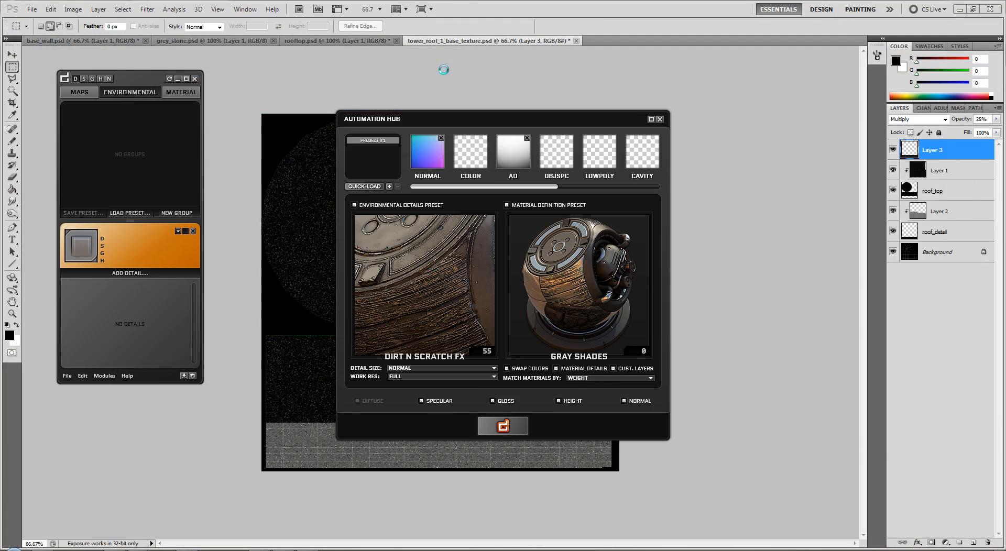
# Step: Choose the Quick n Dirty environmental details preset and generate the dDo texture project, dismissing the script alert
pyautogui.click(464, 273)
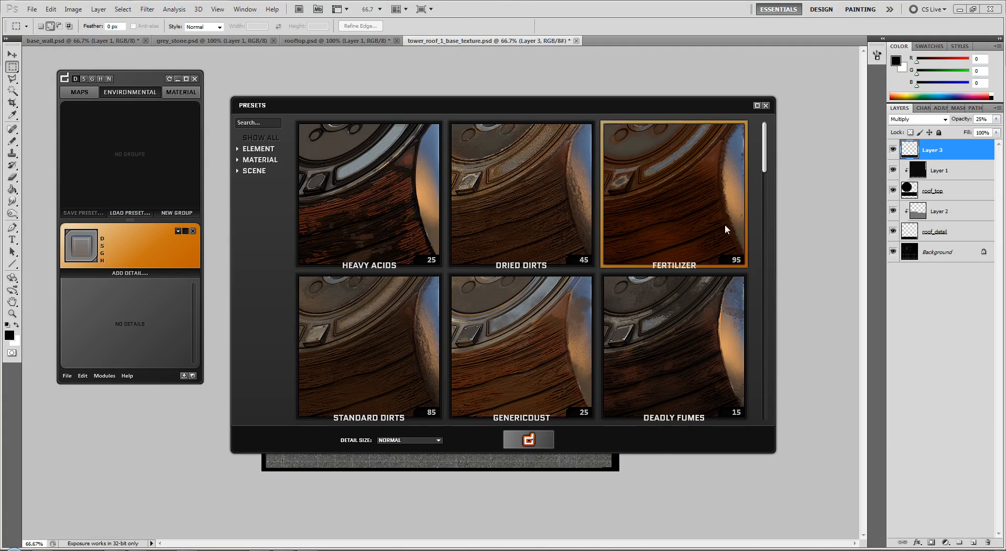
pyautogui.scroll(-5, 768, 233)
pyautogui.scroll(-15, 767, 233)
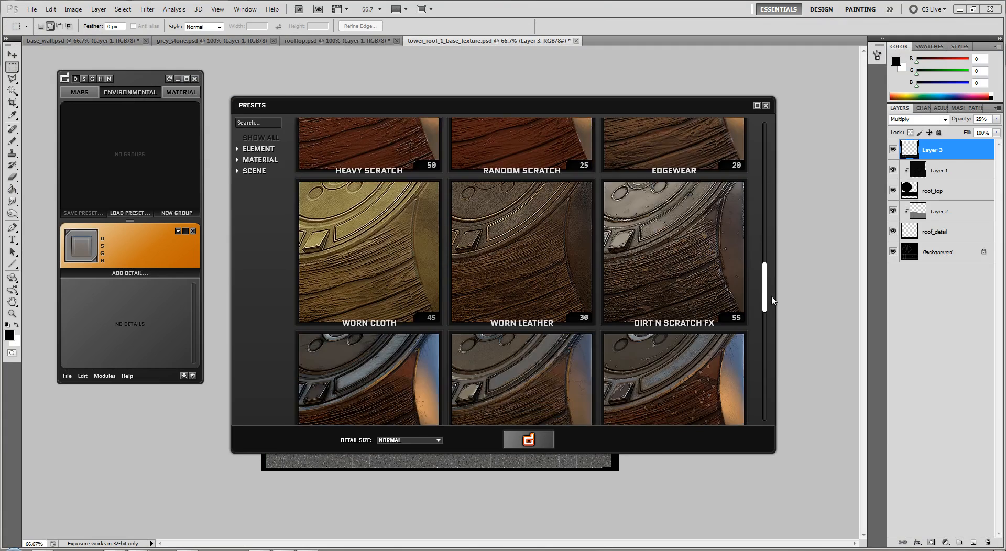
pyautogui.click(687, 250)
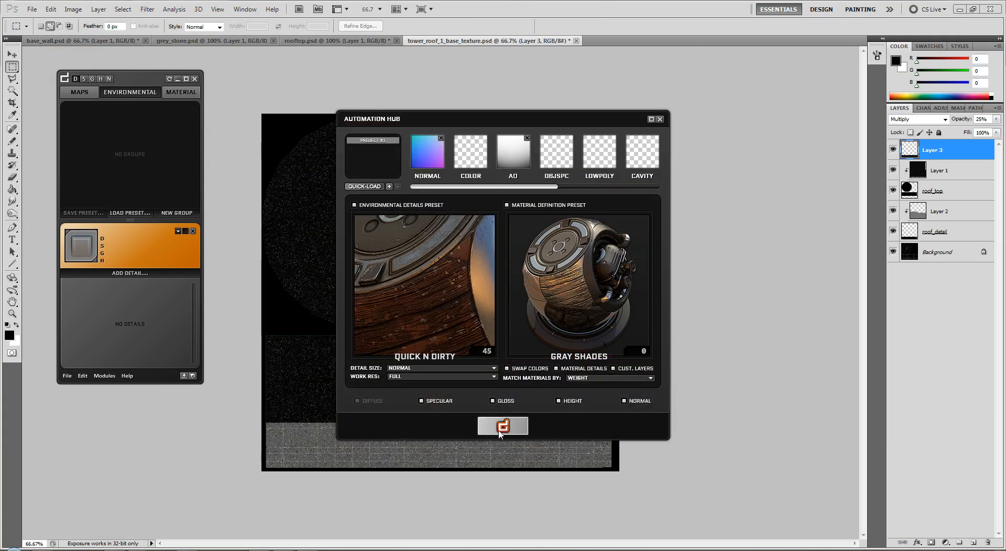
pyautogui.click(499, 431)
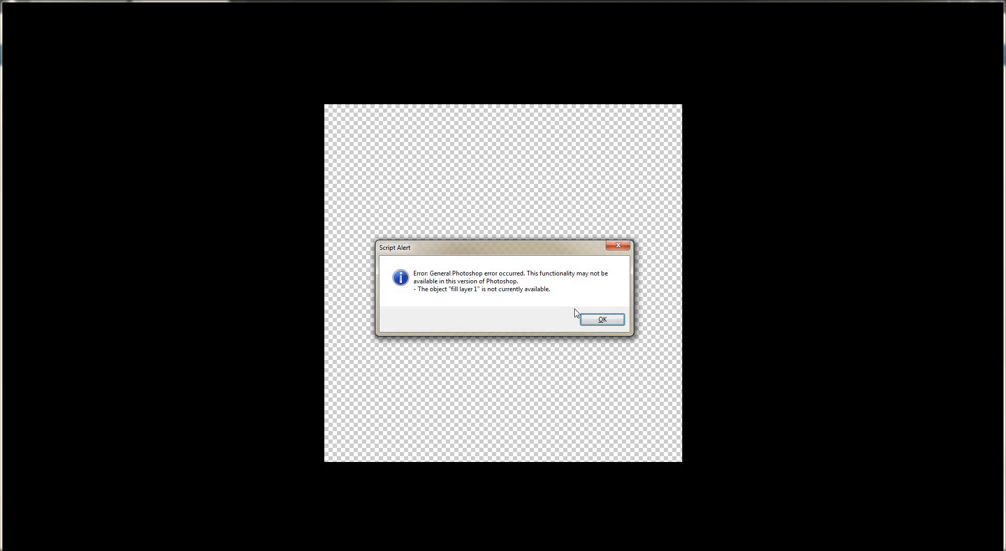
pyautogui.click(591, 321)
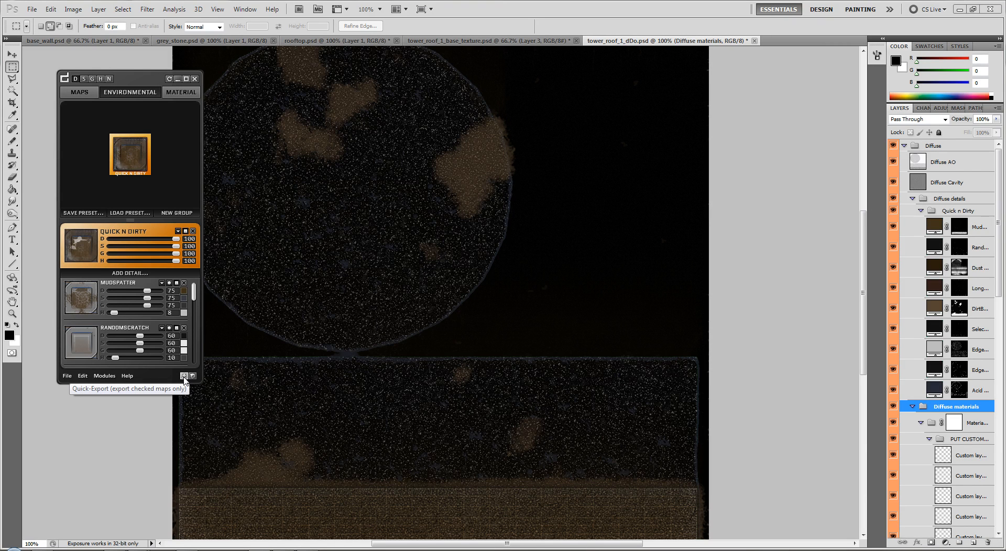
# Step: Enlarge the dDo window and look through the detail layers of the Quick n Dirty preset
pyautogui.moveTo(202, 424); pyautogui.dragTo(240, 399)
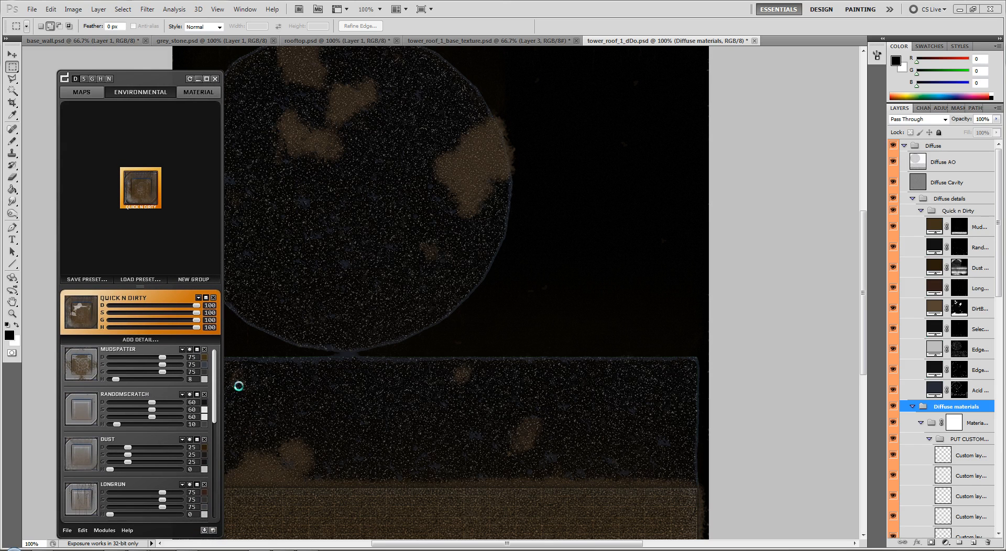
pyautogui.scroll(-5, 217, 387)
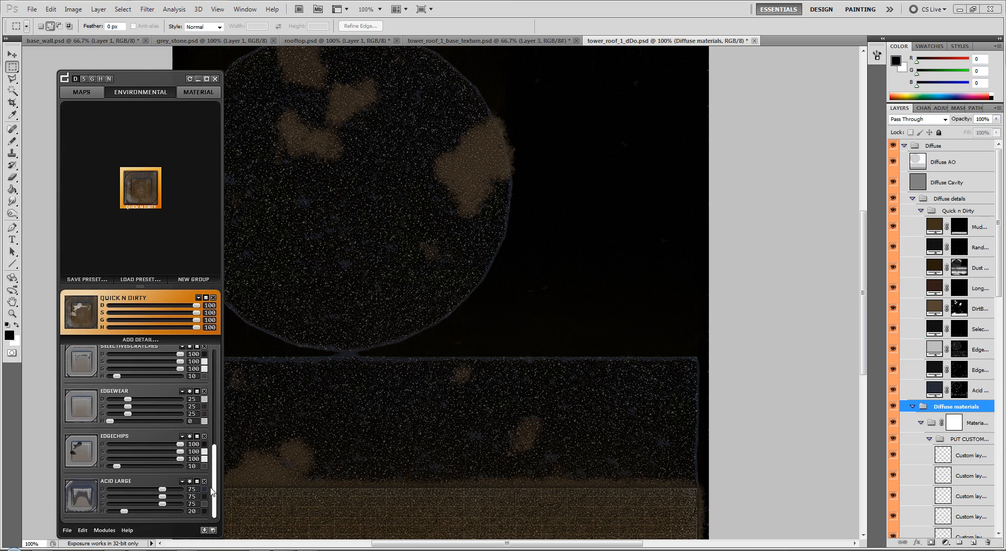
pyautogui.scroll(5, 216, 387)
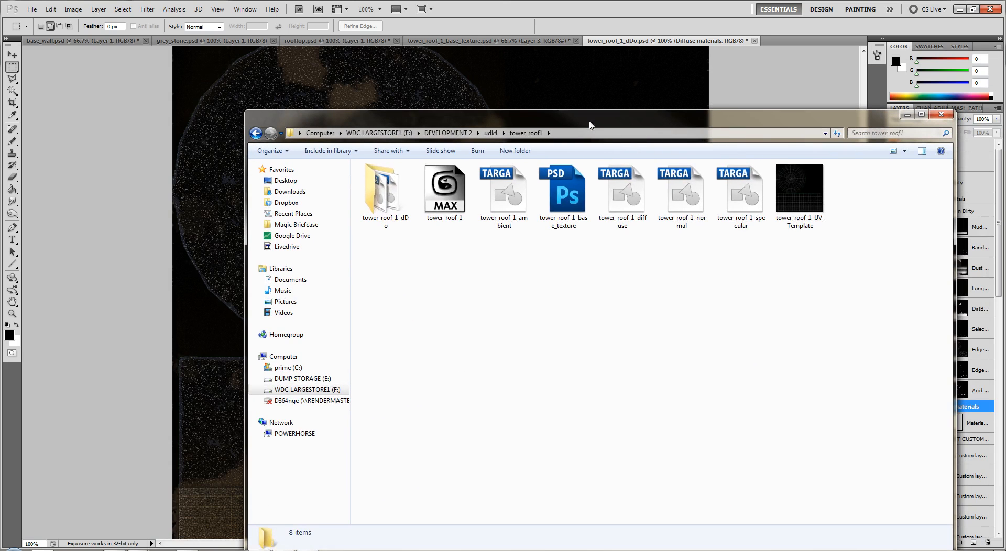
# Step: Check the exported Targa maps inside the tower_roof_1_dDo folder and move the folder window out of the way
pyautogui.click(375, 201)
pyautogui.doubleClick(376, 202)
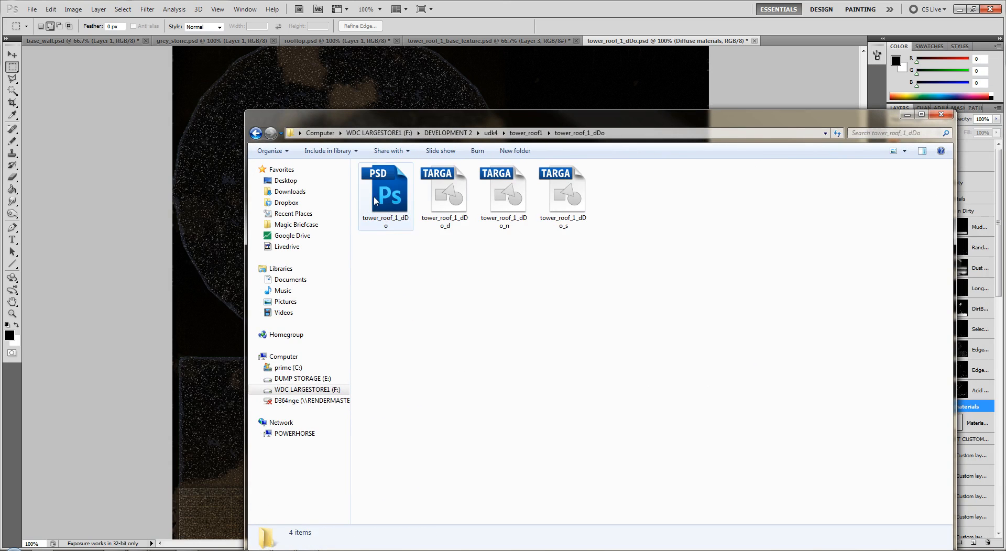
pyautogui.click(469, 216)
pyautogui.click(519, 189)
pyautogui.click(562, 199)
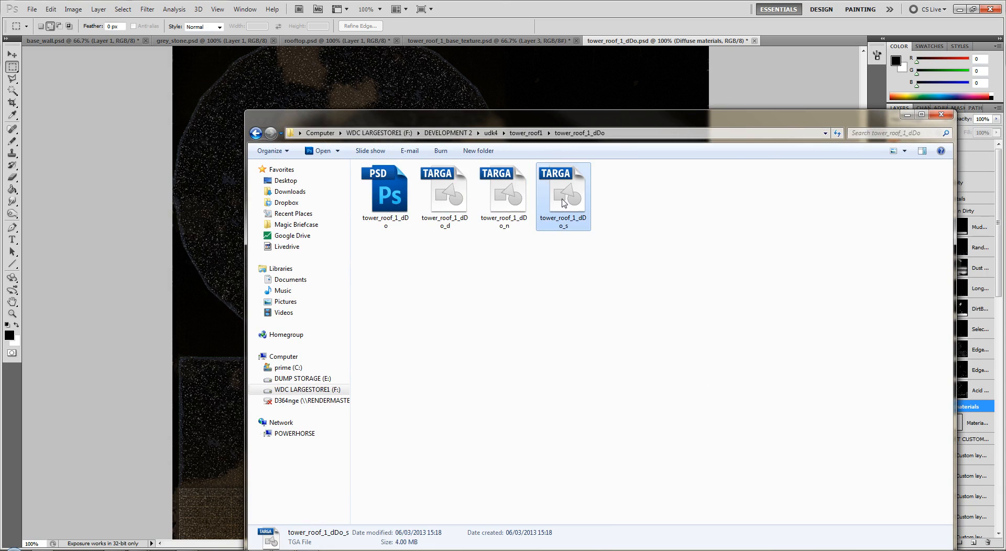
pyautogui.moveTo(581, 118); pyautogui.dragTo(1005, 157)
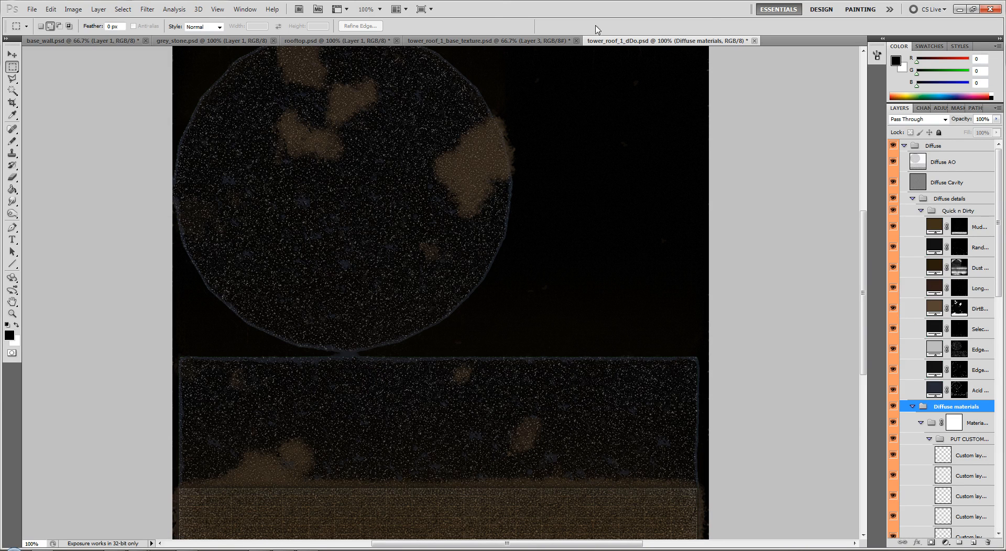
# Step: Close the tower_roof_1_dDo document, saving its changes
pyautogui.click(755, 41)
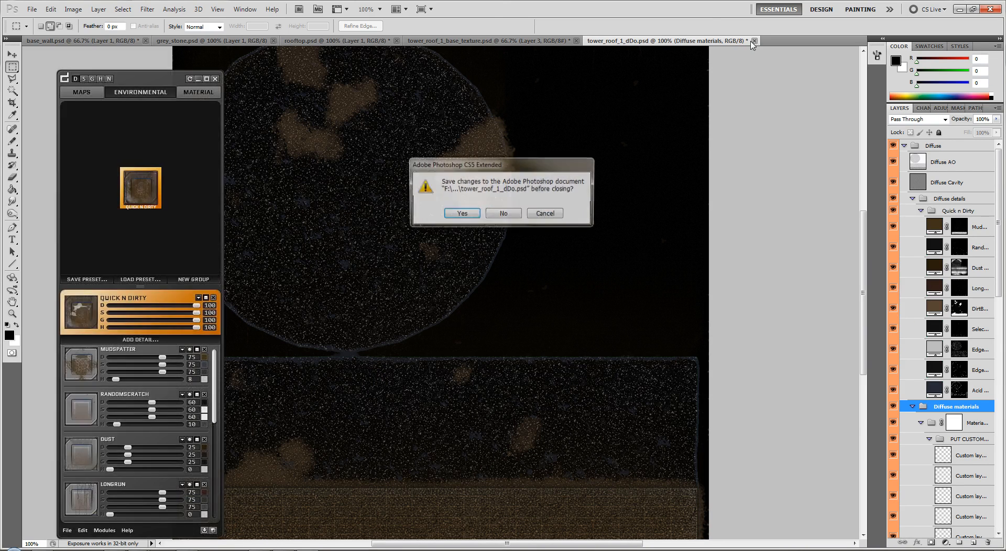
pyautogui.click(468, 220)
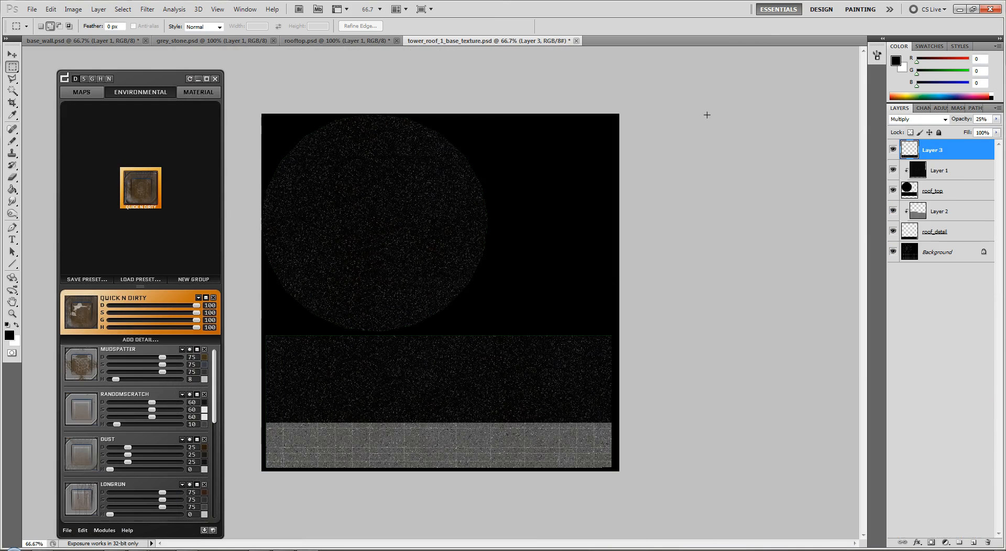
# Step: Switch to 3ds Max and leave the vertex sub-object mode of the tower roof's Unwrap UVW modifier
pyautogui.hotkey('alt', 'Tab')
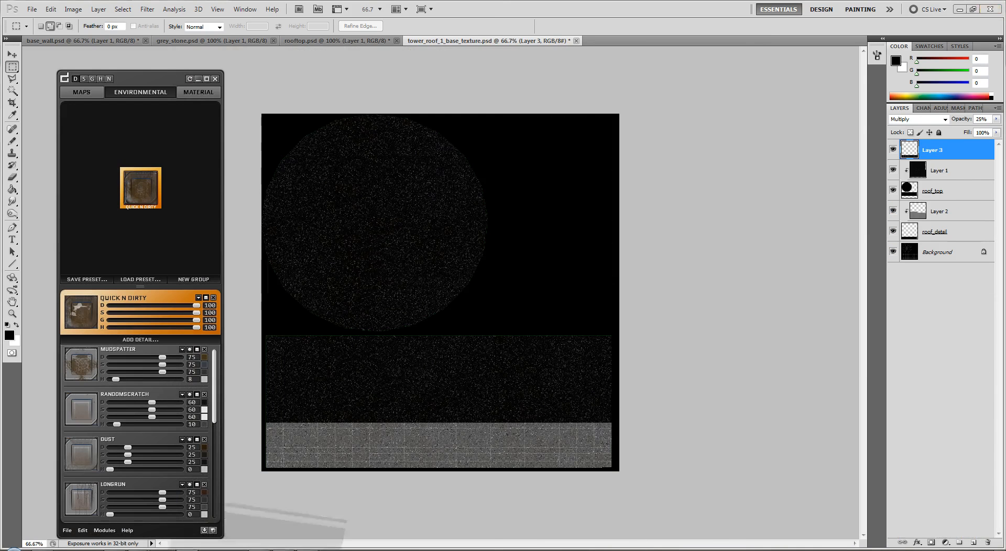
pyautogui.click(571, 97)
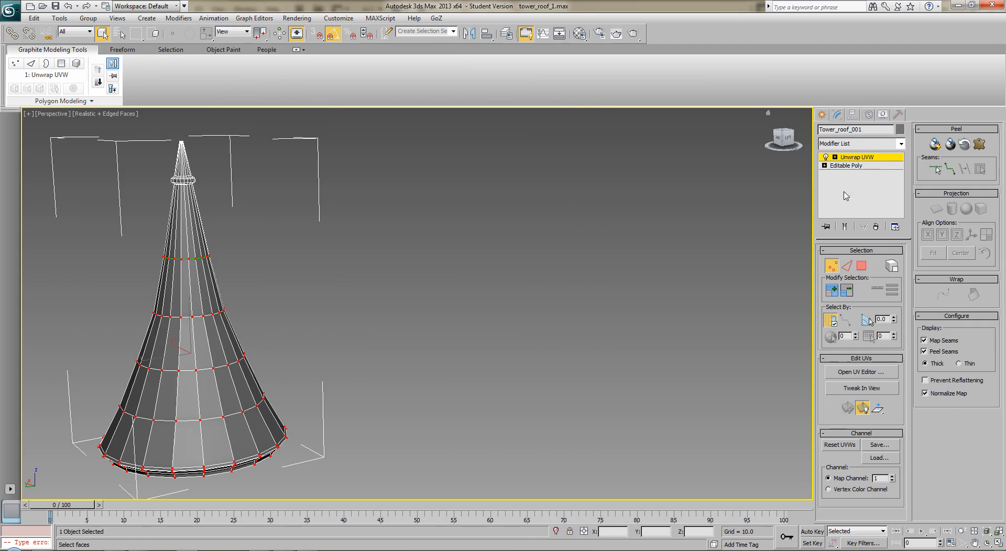
pyautogui.click(850, 157)
pyautogui.moveTo(510, 323); pyautogui.dragTo(573, 302, button='middle')
# Step: Add a Bitmap map to the diffuse channel of the 01 - Default material and browse to the tower_roof1 folder
pyautogui.press('m')
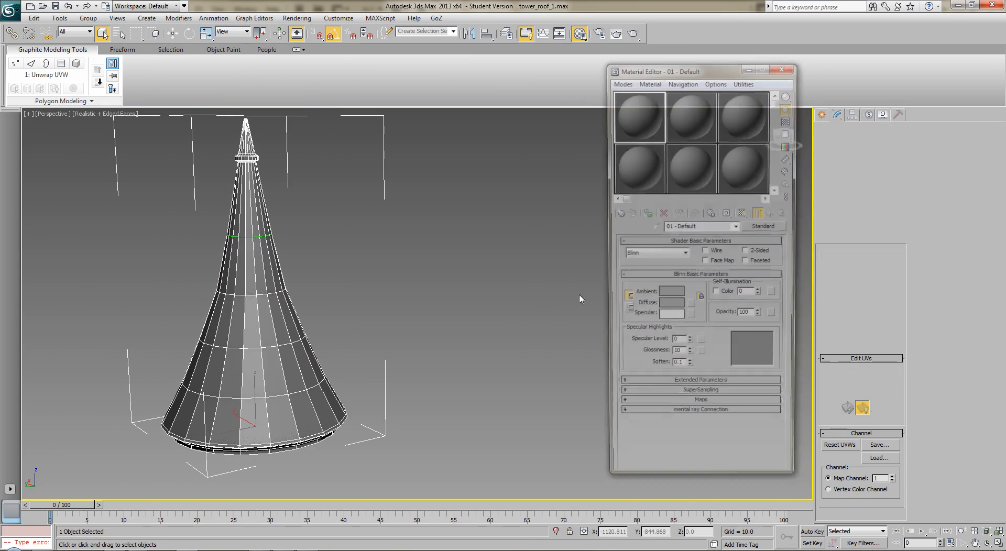
pyautogui.click(692, 308)
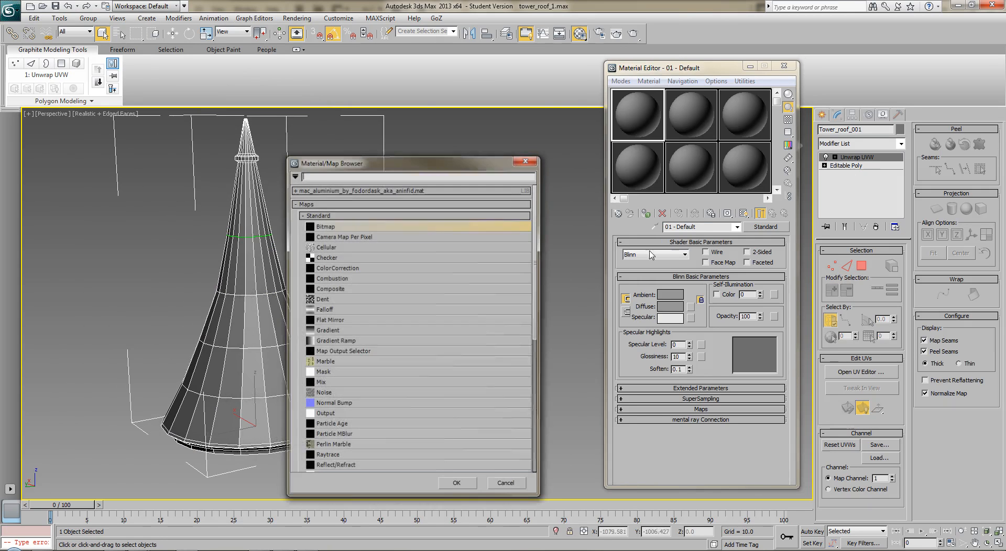
pyautogui.doubleClick(304, 225)
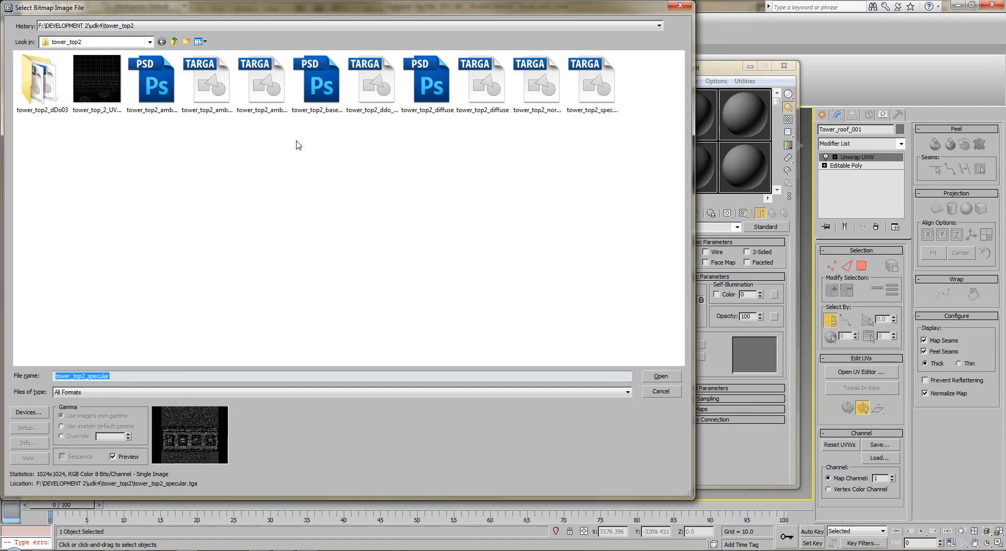
pyautogui.click(173, 42)
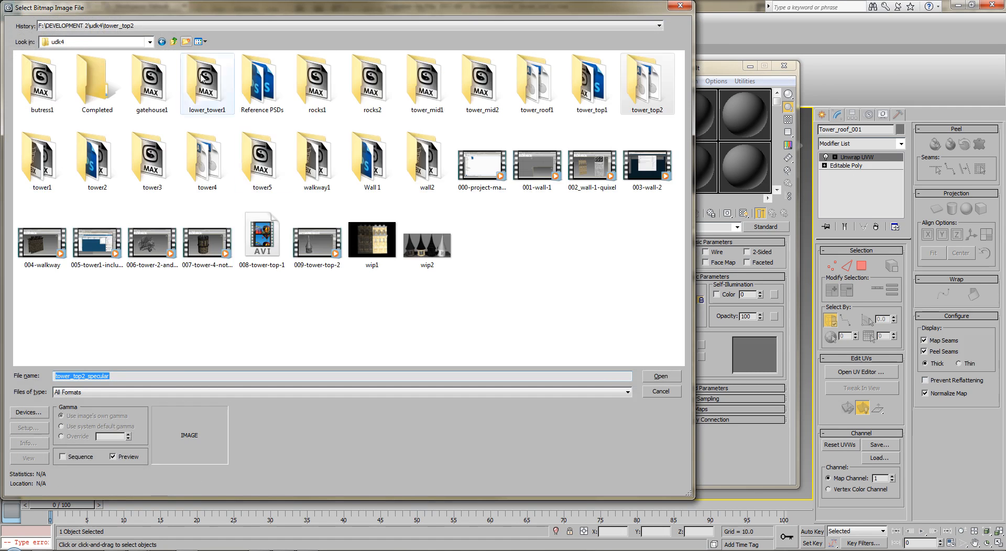
pyautogui.doubleClick(544, 101)
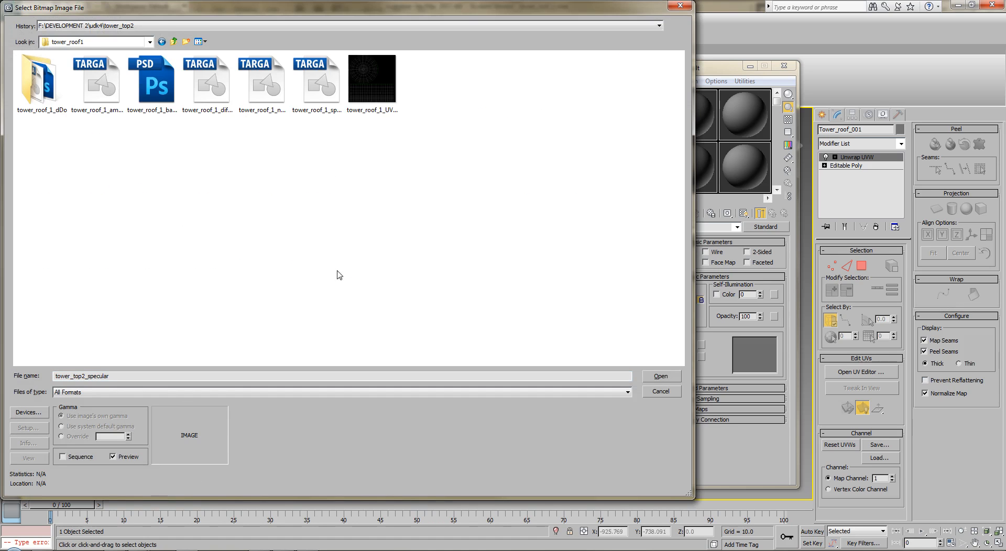
# Step: Load tower_roof_1_dDo_d from the tower_roof_1_dDo folder as the diffuse bitmap
pyautogui.click(214, 102)
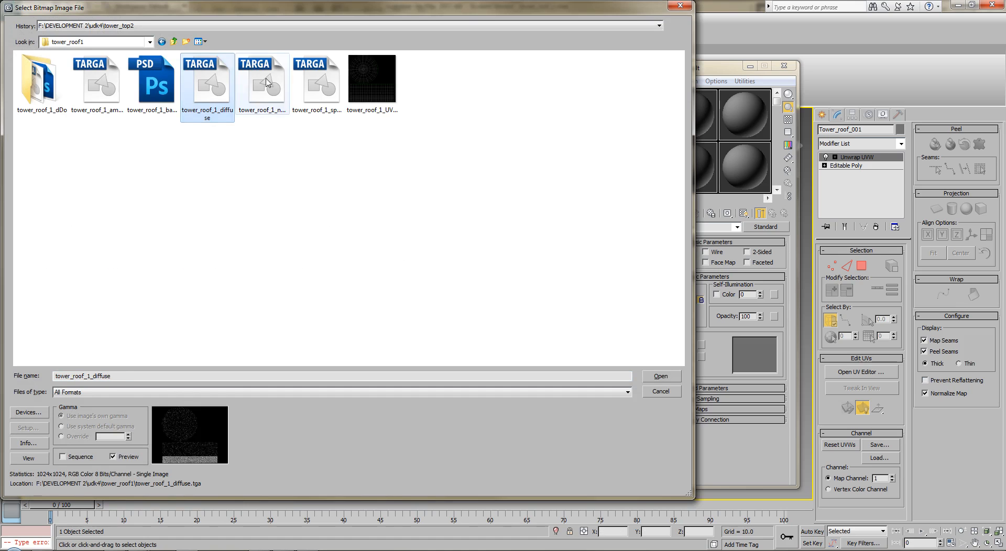
pyautogui.click(152, 87)
pyautogui.doubleClick(40, 95)
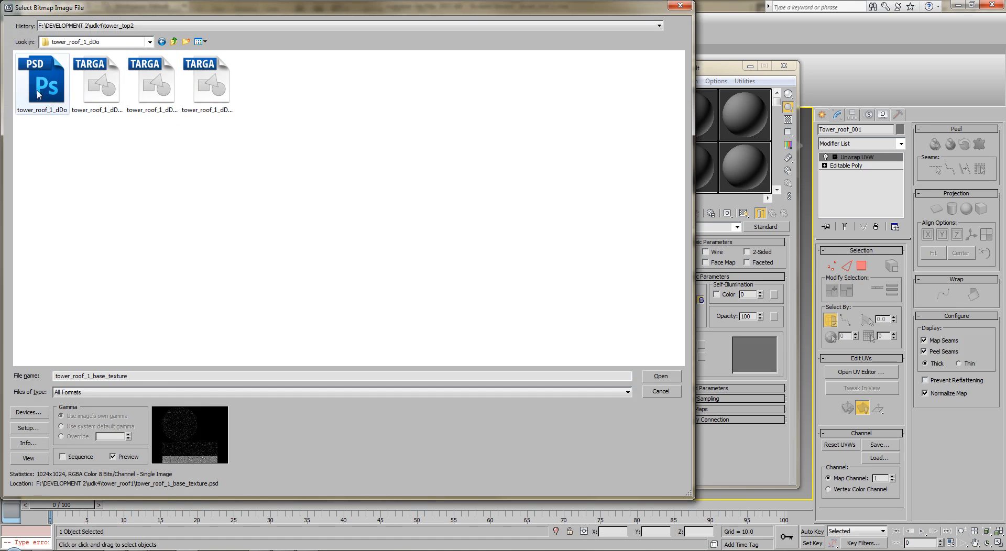
pyautogui.click(99, 103)
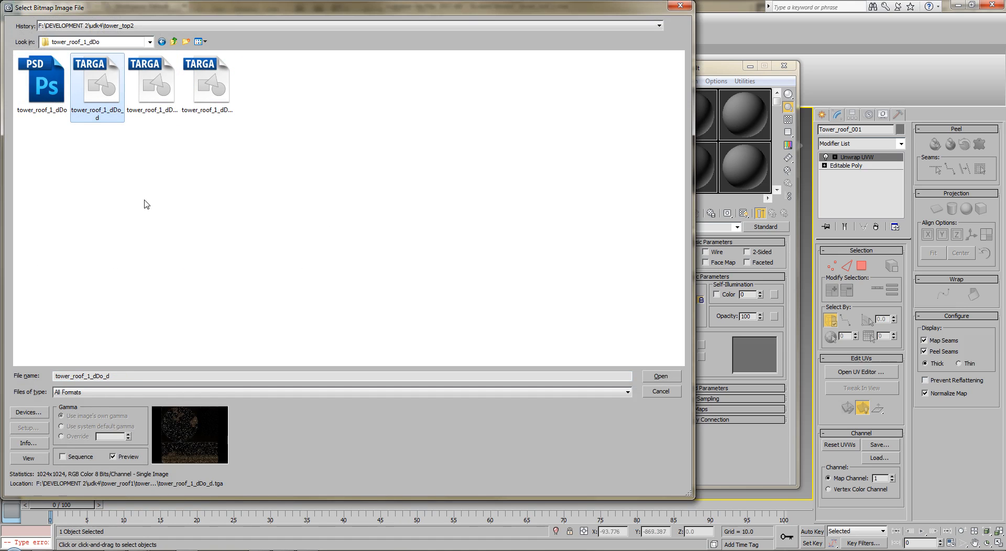
pyautogui.click(139, 85)
pyautogui.click(207, 94)
pyautogui.click(104, 89)
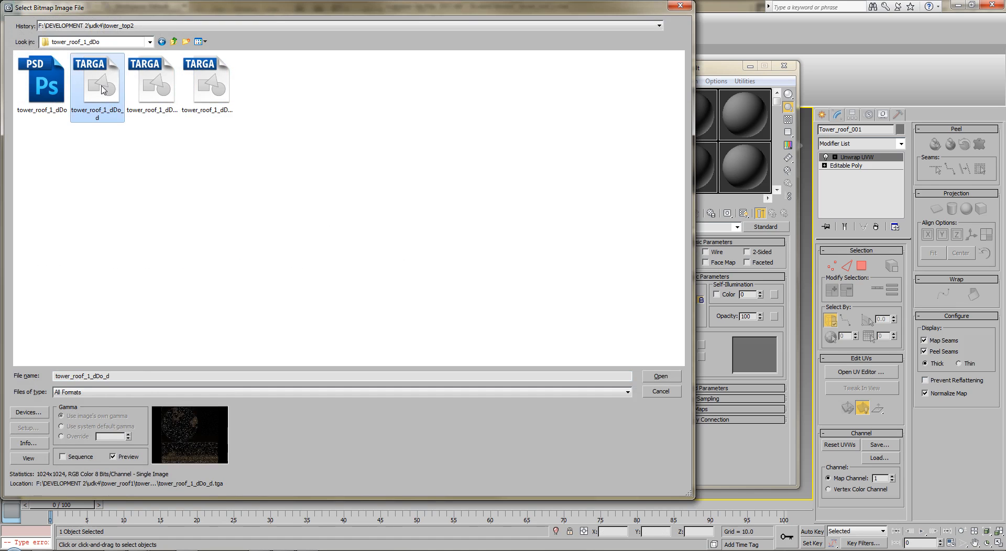
pyautogui.doubleClick(104, 90)
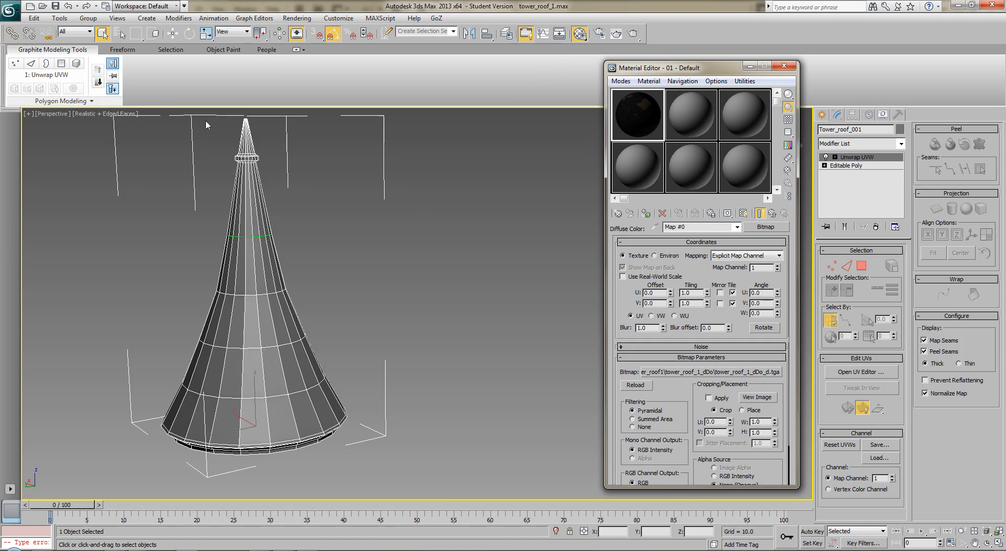
# Step: Show the diffuse map in the viewport, assign the material to the tower roof and turn off edged faces
pyautogui.click(743, 213)
pyautogui.moveTo(637, 128); pyautogui.dragTo(299, 343)
pyautogui.press('F4')
pyautogui.moveTo(380, 340); pyautogui.dragTo(465, 332, button='middle')
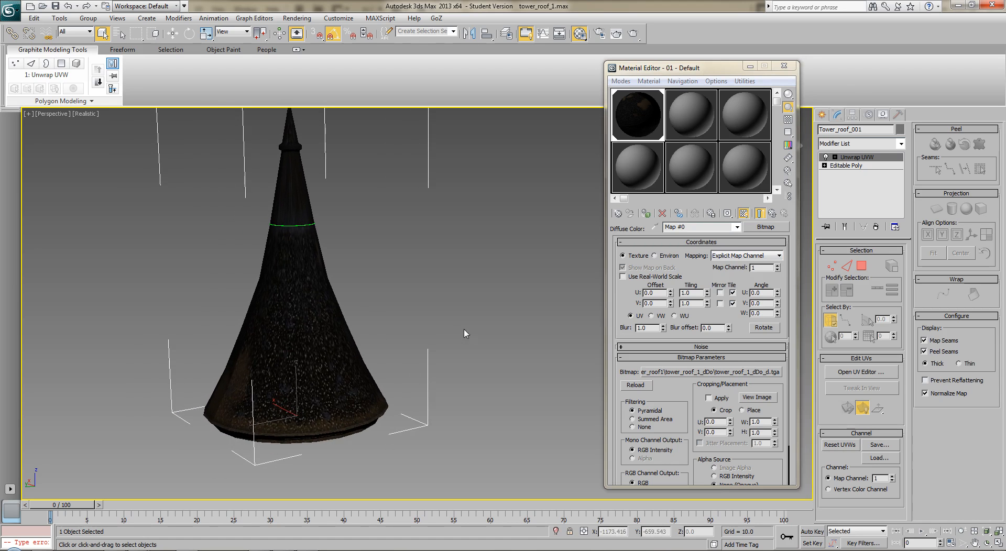
# Step: Deselect the tower roof, inspect its texture from another angle and close the Material Editor
pyautogui.click(539, 332)
pyautogui.keyDown('alt'); pyautogui.moveTo(539, 333); pyautogui.dragTo(489, 374, button='middle'); pyautogui.keyUp('alt')
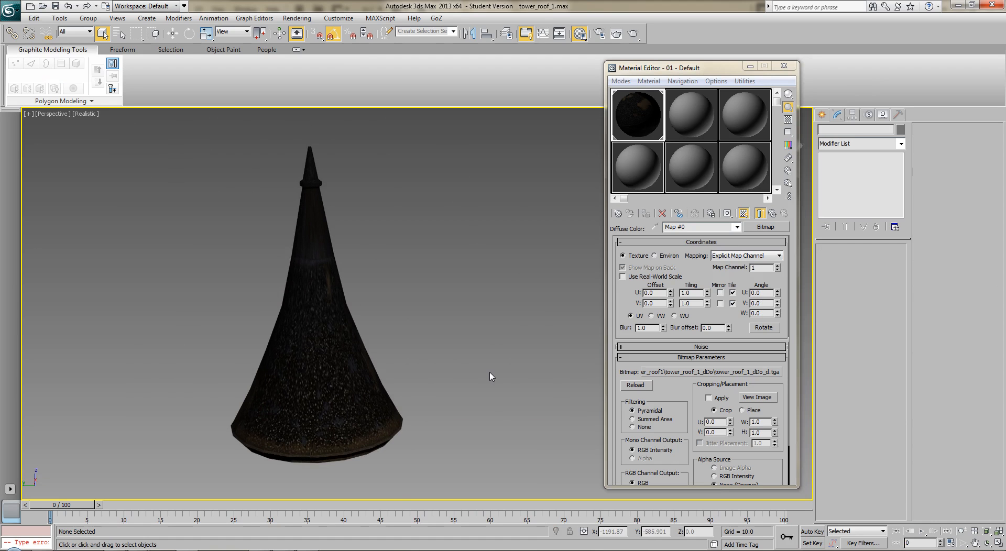
pyautogui.click(784, 66)
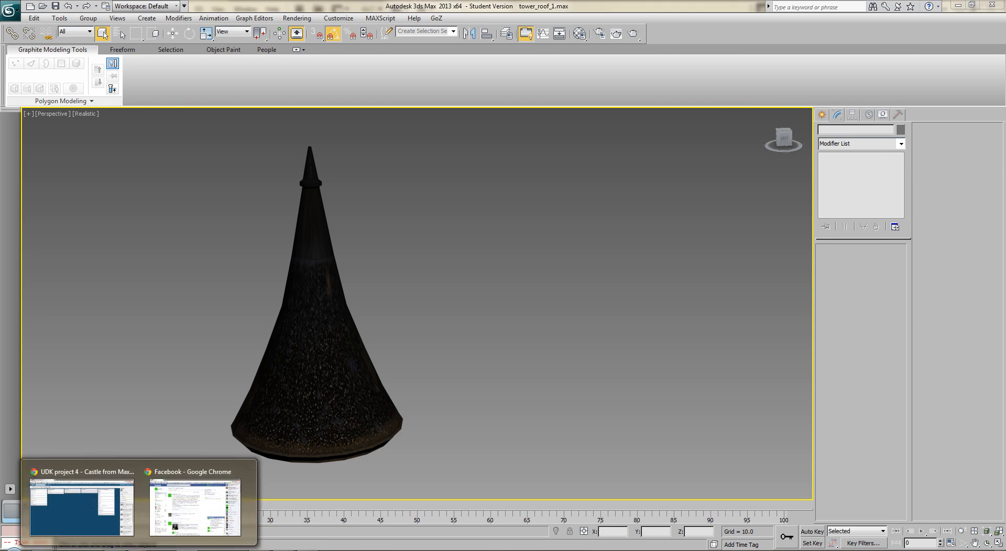
# Step: Switch to the Trello castle board in Chrome and move the Tower Roof card to Quixel Tools / Completed
pyautogui.click(119, 526)
pyautogui.moveTo(224, 120); pyautogui.dragTo(722, 347)
pyautogui.rightClick(723, 346)
pyautogui.click(719, 347)
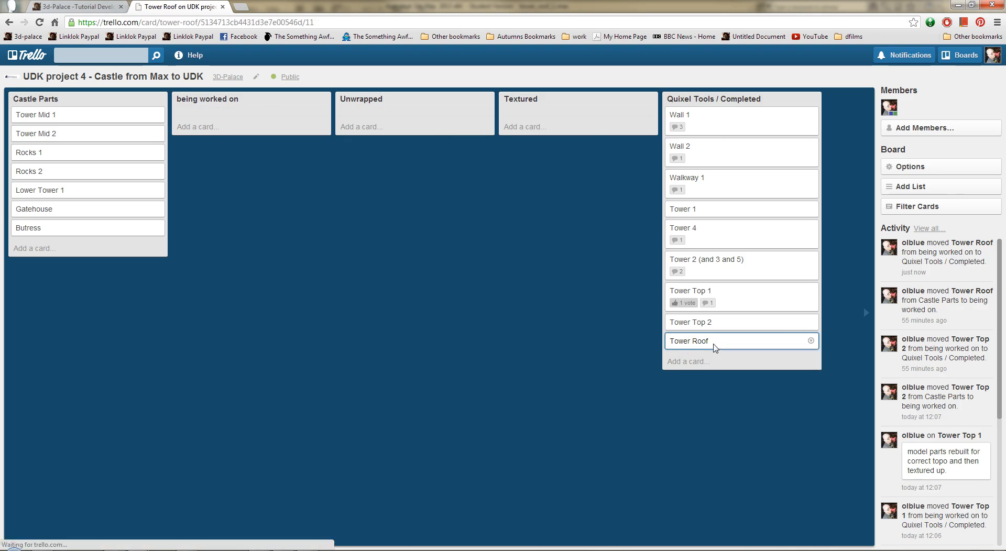
# Step: Post the comment "completed. 20 minutes! That means its miller time! (on saturday perhaps... sigh)" on the Tower Roof card
pyautogui.click(717, 346)
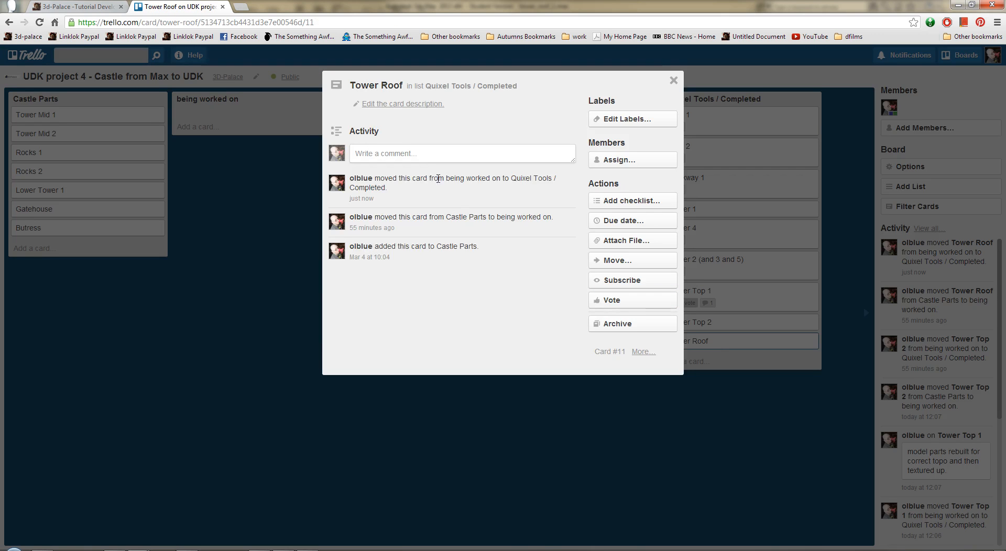
pyautogui.click(425, 156)
pyautogui.write('completed.  20 minutes')
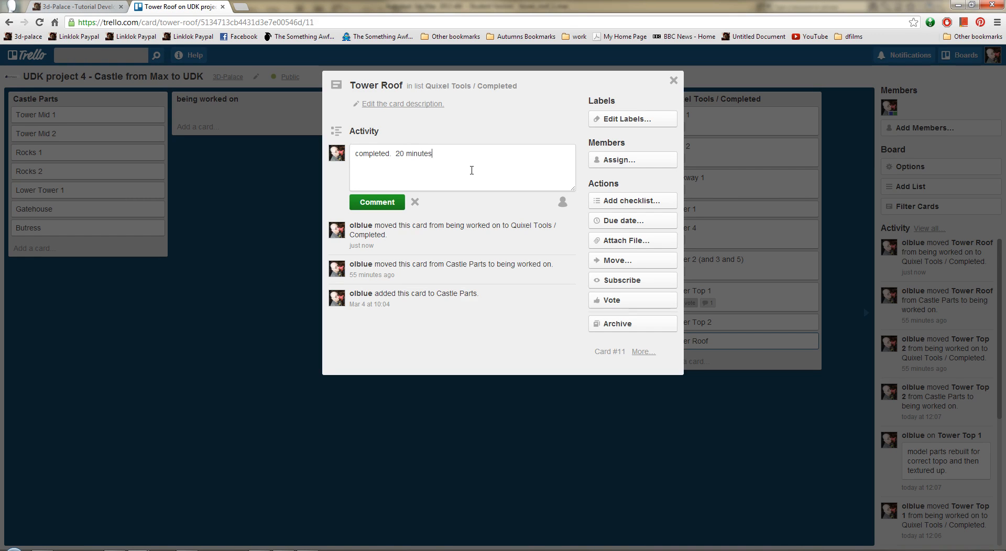
pyautogui.write('!  That means its miller time!  (')
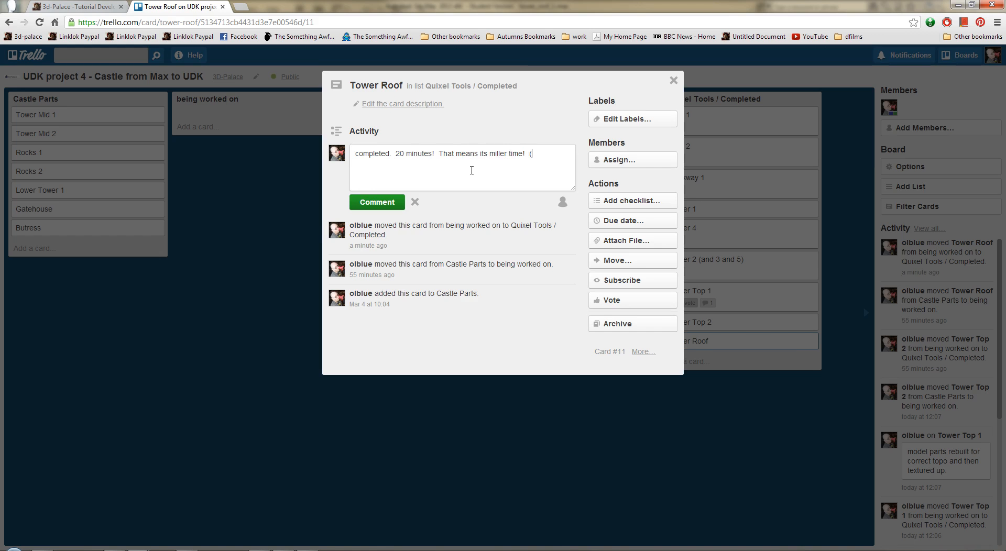
pyautogui.write('on saturday perhaps... sigh')
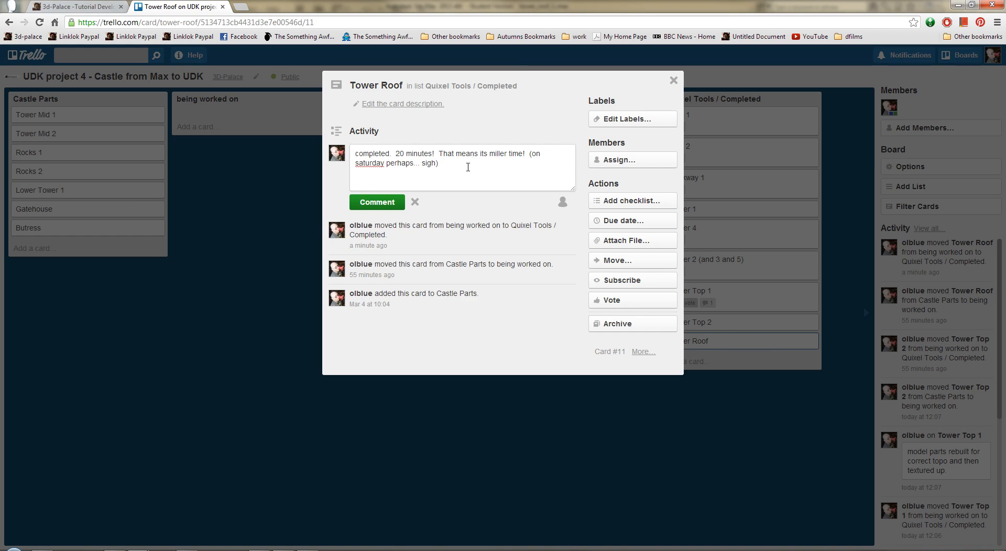
pyautogui.click(373, 203)
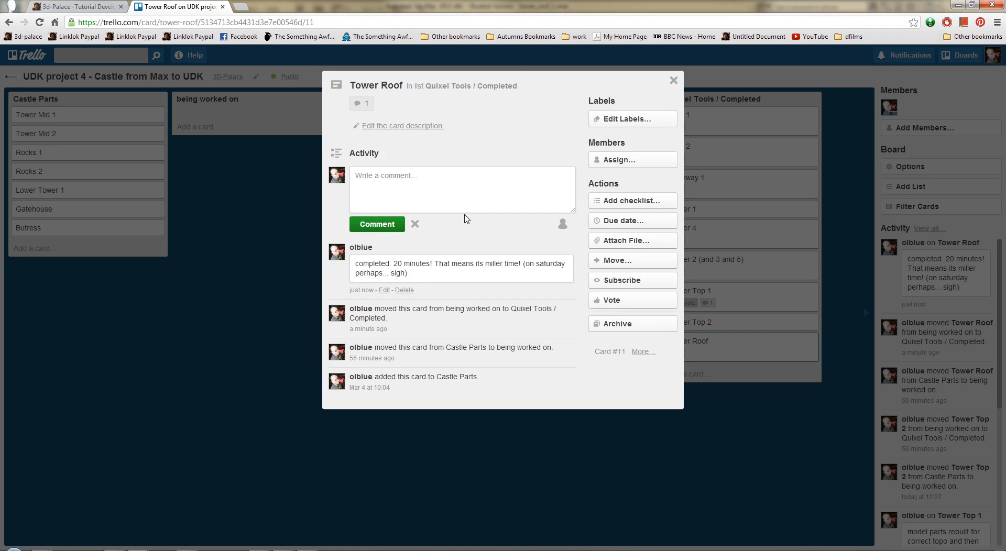
# Step: Post the comment "no geometry needed changing except for three minor fixes, two bridges and a large poly removal" on the card
pyautogui.write('gemoe')
pyautogui.write('me')
pyautogui.write('try needed changing except')
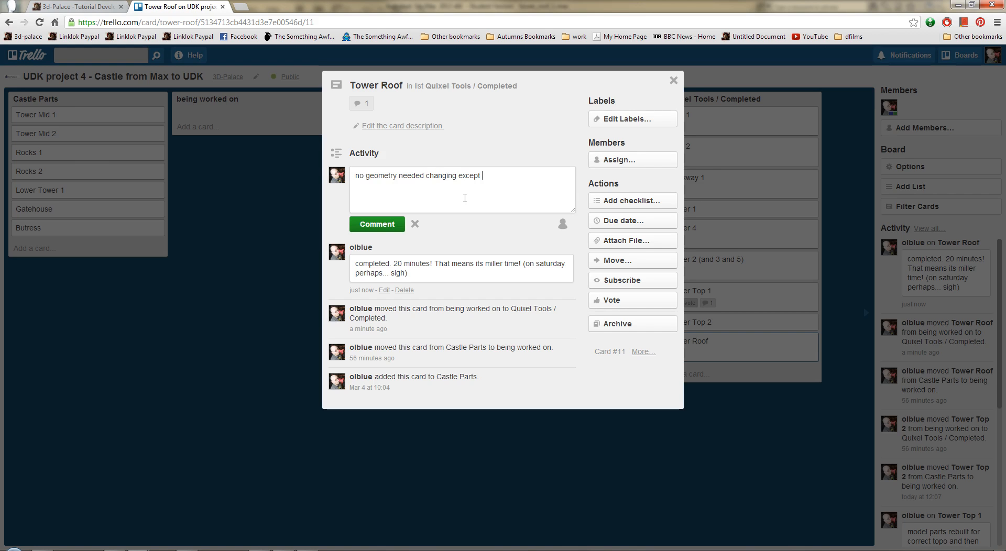
pyautogui.write('e minor fixes, two bridges and a large poly remove')
pyautogui.press('BackSpace')
pyautogui.press('BackSpace')
pyautogui.write('al')
pyautogui.click(377, 225)
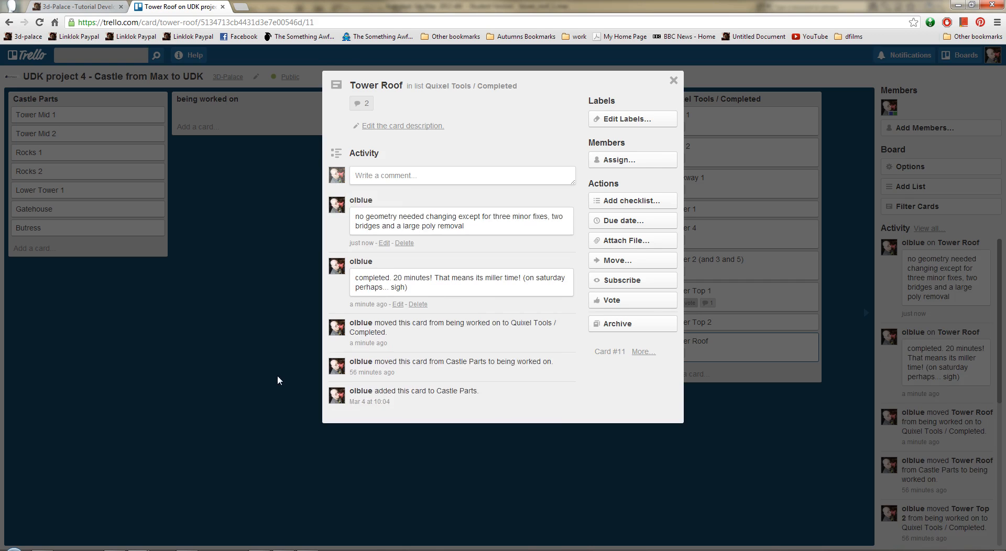
# Step: Close the Tower Roof card and move the Tower Mid 1 card to the being worked on list
pyautogui.click(278, 375)
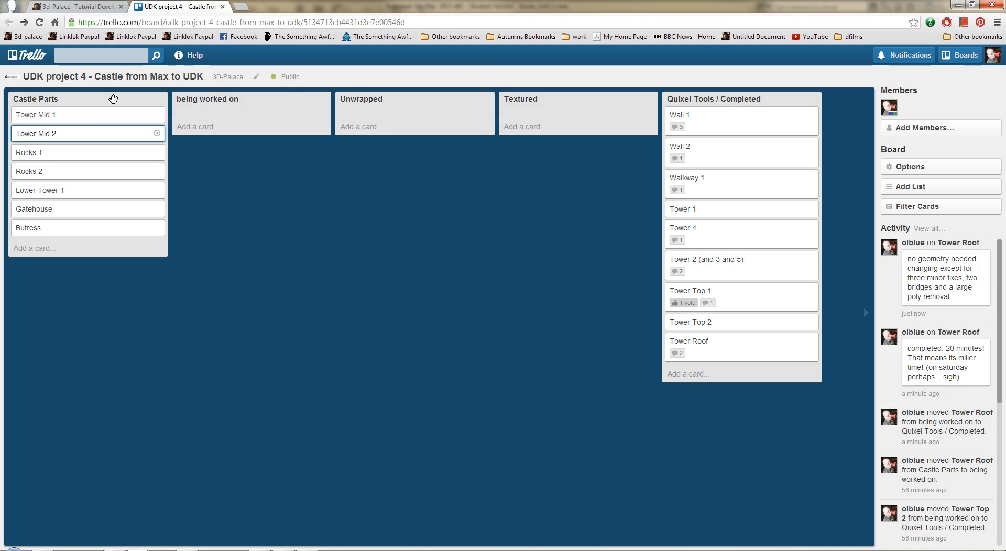
pyautogui.moveTo(94, 123); pyautogui.dragTo(254, 117)
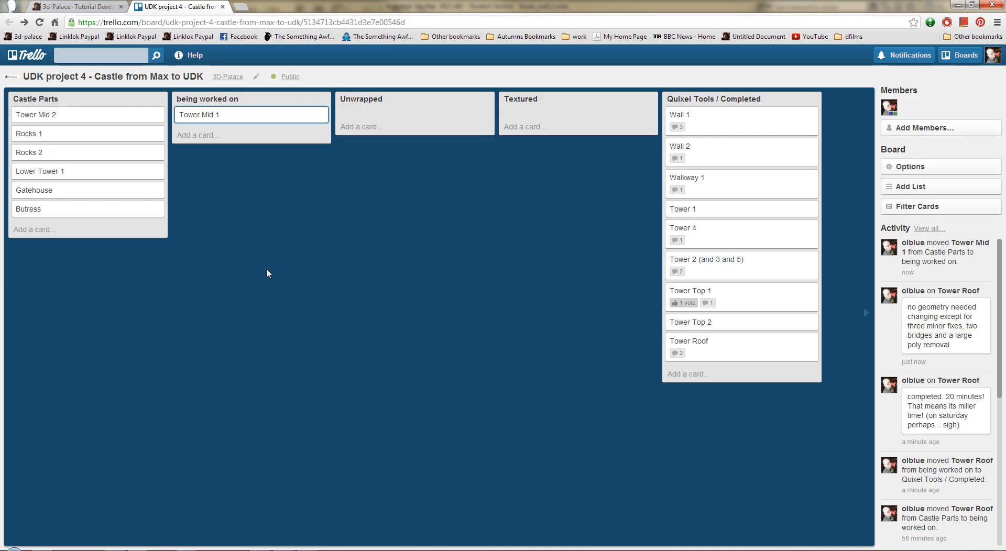
# Step: Switch to 3ds Max, open the tower_mid_1 scene from the tower_mid1 folder and inspect the model
pyautogui.click(212, 550)
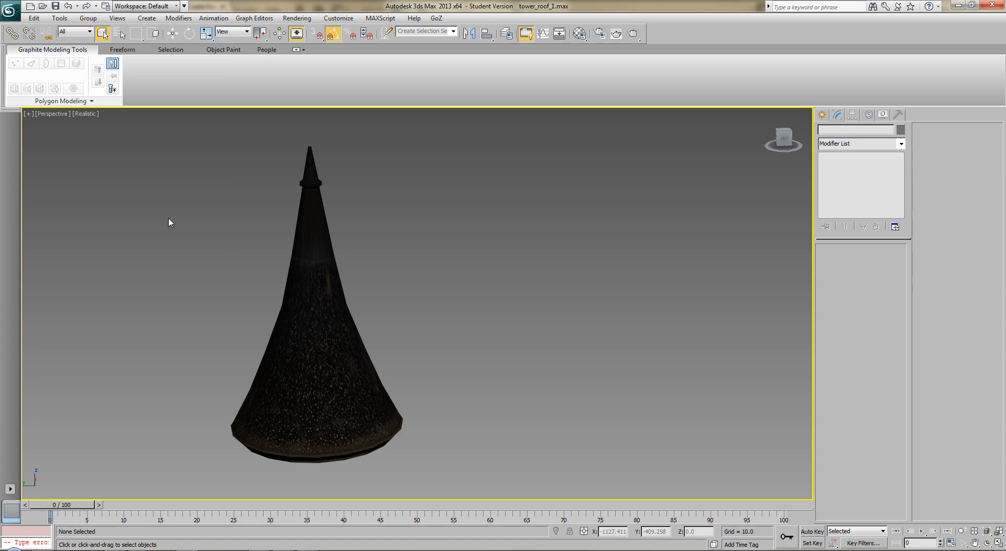
pyautogui.click(11, 10)
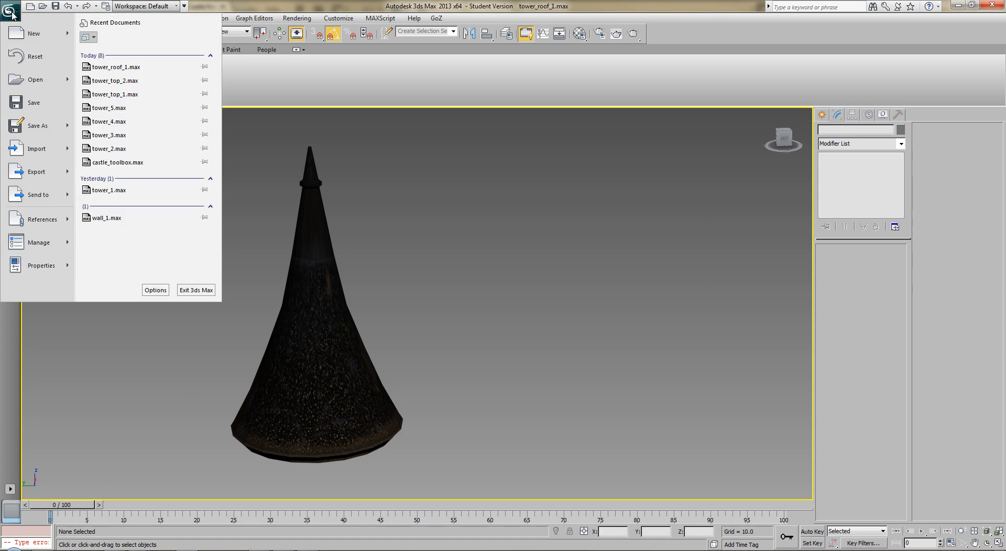
pyautogui.click(42, 75)
pyautogui.click(168, 41)
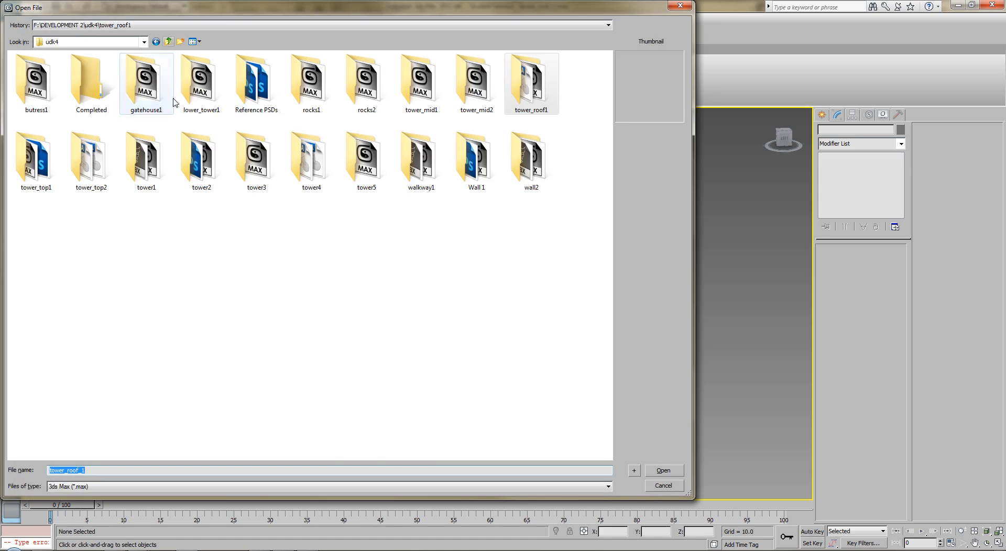
pyautogui.doubleClick(420, 80)
pyautogui.doubleClick(37, 68)
pyautogui.moveTo(421, 369); pyautogui.dragTo(363, 355, button='middle')
pyautogui.press('z')
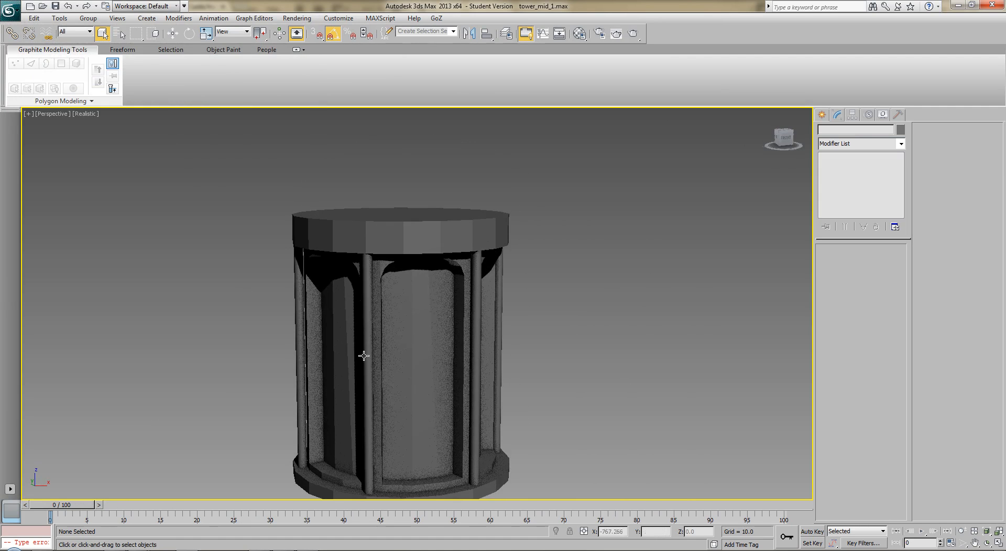
# Step: Open the tower_mid_2 scene from the tower_mid2 folder in udk4 and inspect the model
pyautogui.click(14, 16)
pyautogui.moveTo(39, 82)
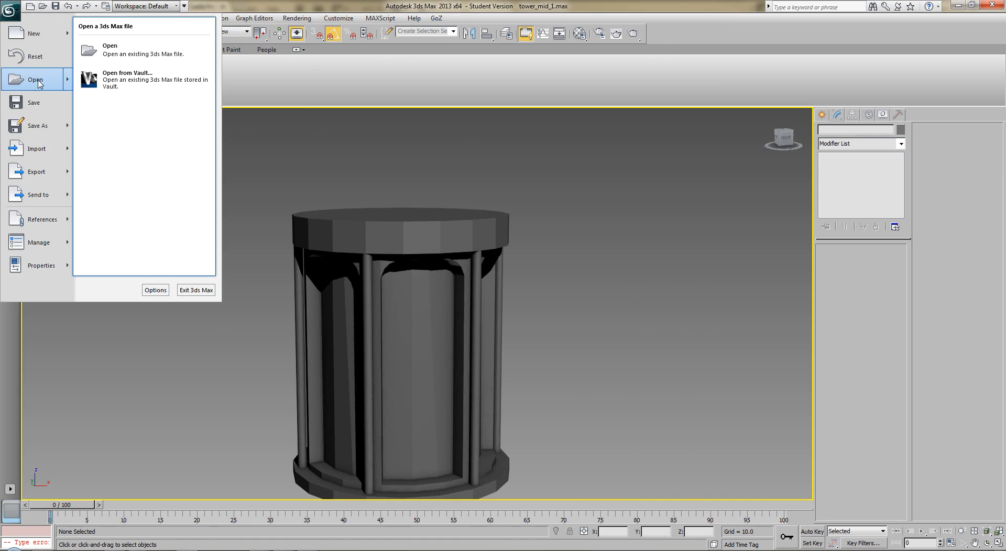
pyautogui.click(109, 50)
pyautogui.click(169, 42)
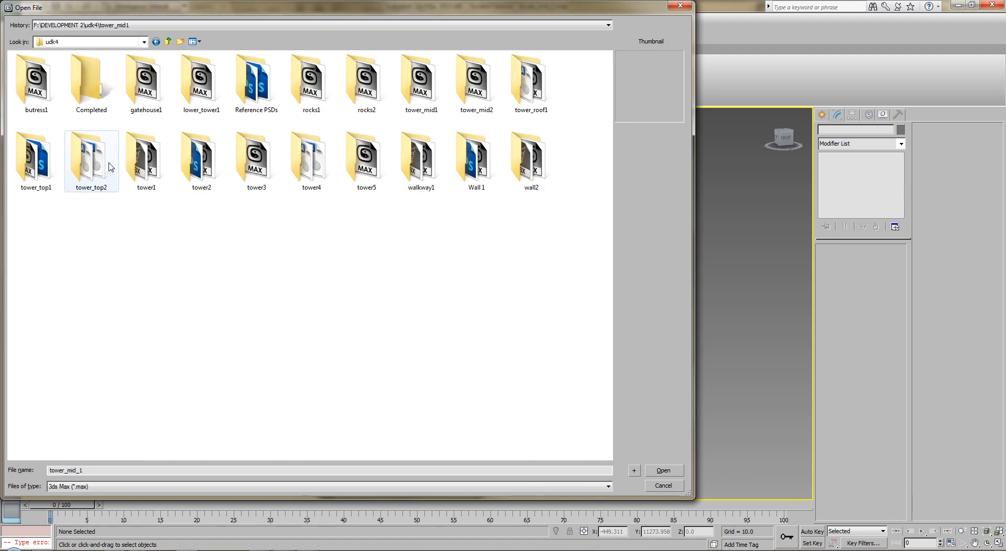
pyautogui.doubleClick(110, 166)
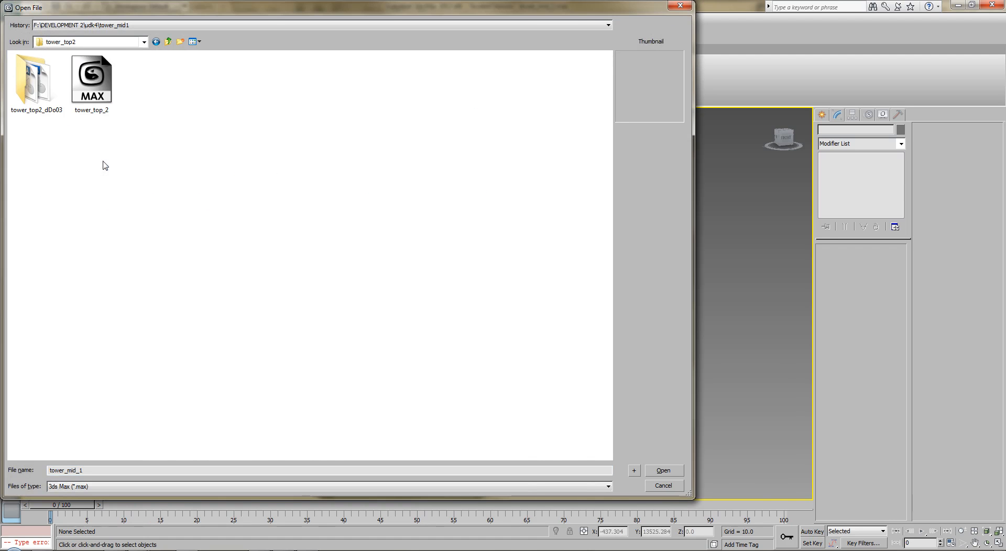
pyautogui.click(169, 42)
pyautogui.doubleClick(474, 84)
pyautogui.doubleClick(38, 70)
pyautogui.moveTo(326, 363); pyautogui.dragTo(366, 335, button='middle')
pyautogui.scroll(3, 302, 296)
pyautogui.scroll(3, 301, 296)
pyautogui.scroll(-3, 366, 334)
pyautogui.scroll(3, 367, 335)
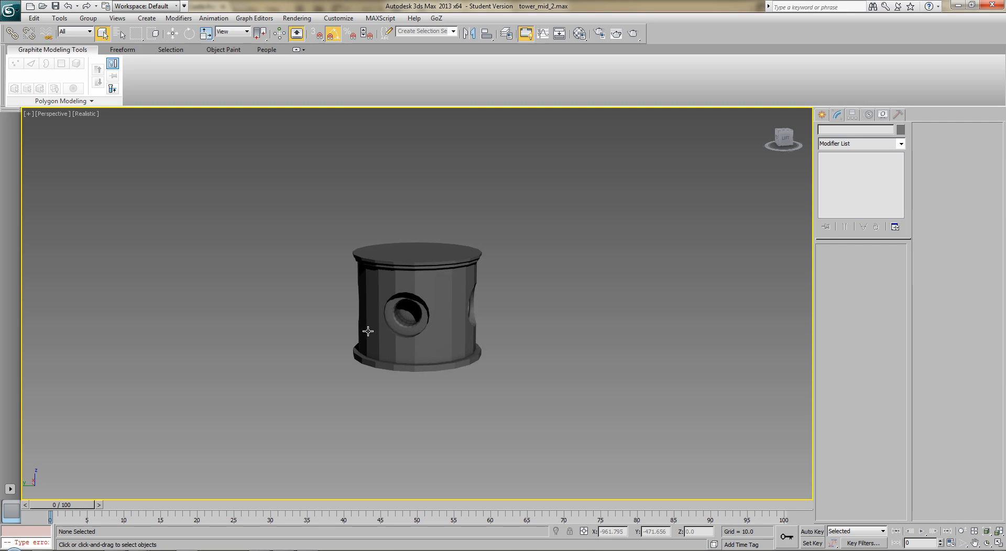
# Step: Switch to the Trello castle board in Chrome and open the Tower Mid 1 card
pyautogui.moveTo(139, 545)
pyautogui.click(120, 525)
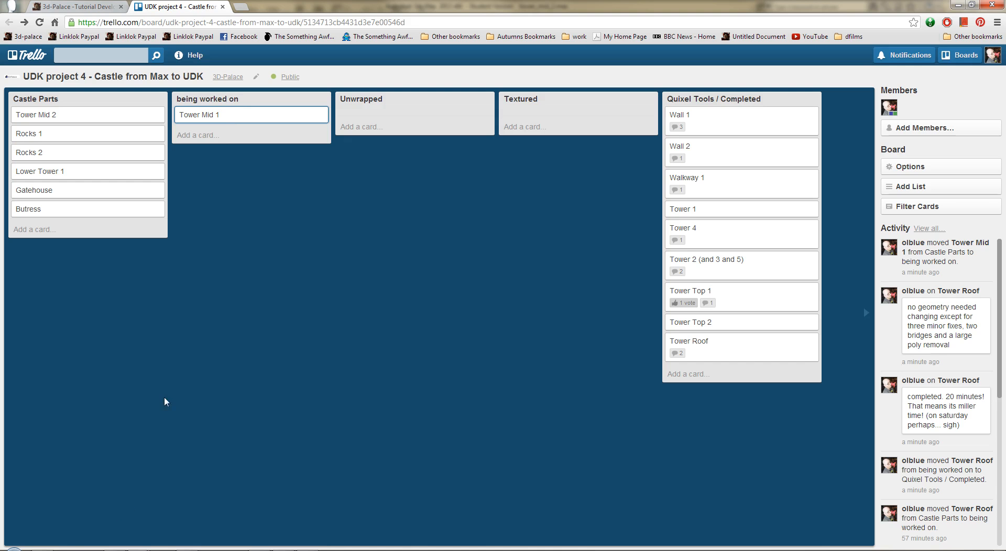
pyautogui.click(229, 116)
pyautogui.click(231, 117)
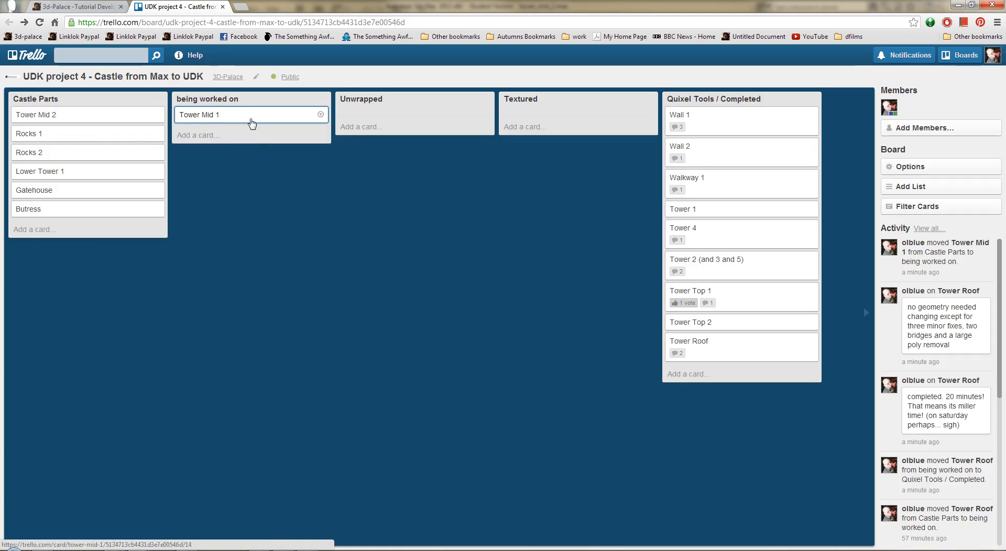
pyautogui.click(251, 122)
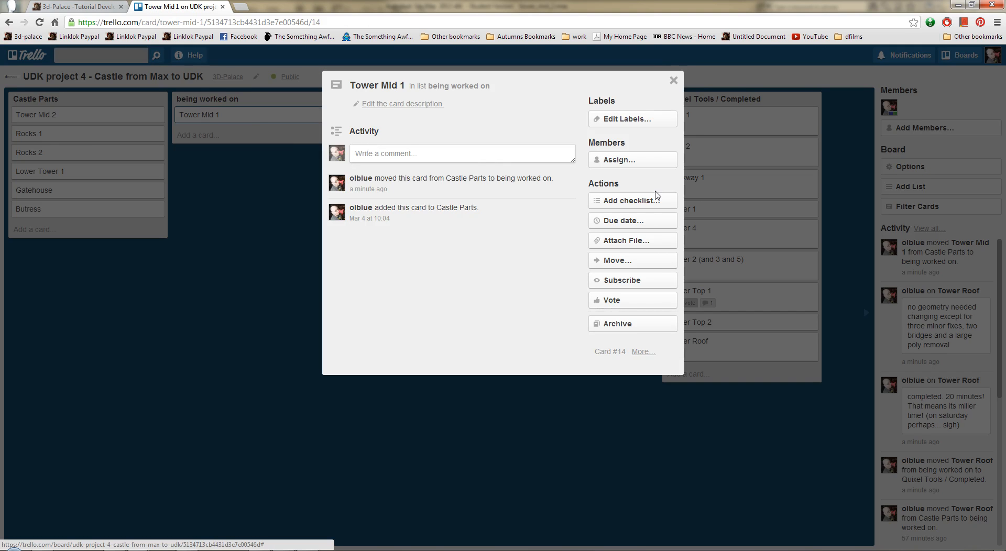
# Step: Post the comment "NOTE : This is actually tower_top 1, without the roof. (doh). The original tower_top_1 can probably be used fine.+" on the card and close it
pyautogui.click(487, 154)
pyautogui.write('NOTE : This is actually ')
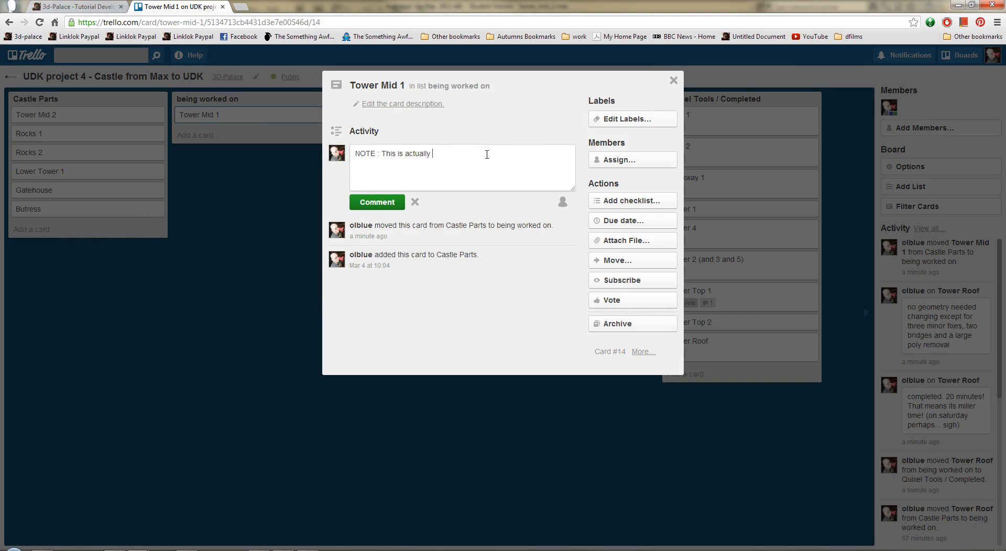
pyautogui.write('tower_top 1, without the roof.  (doh).  The original towe')
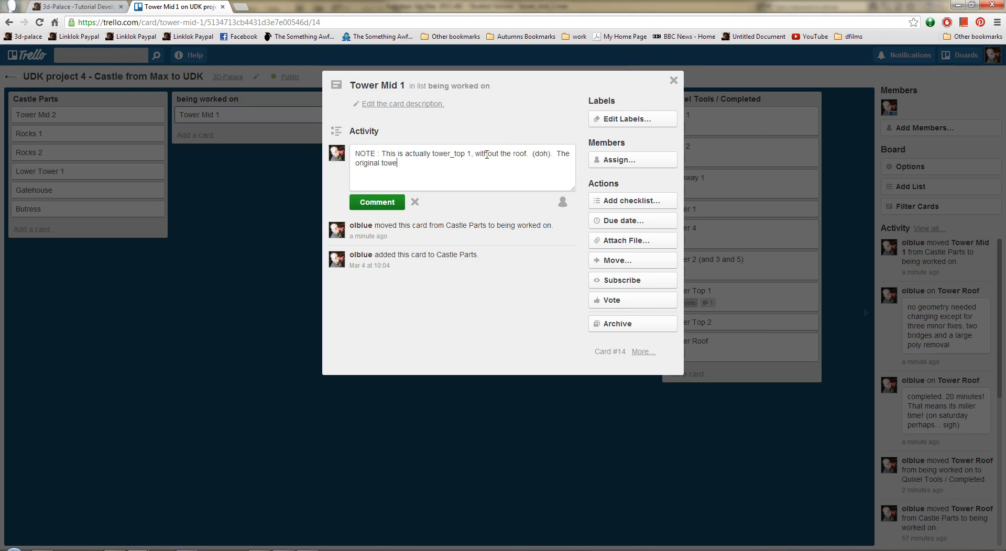
pyautogui.write('r_top_1 can probably be used fine.+')
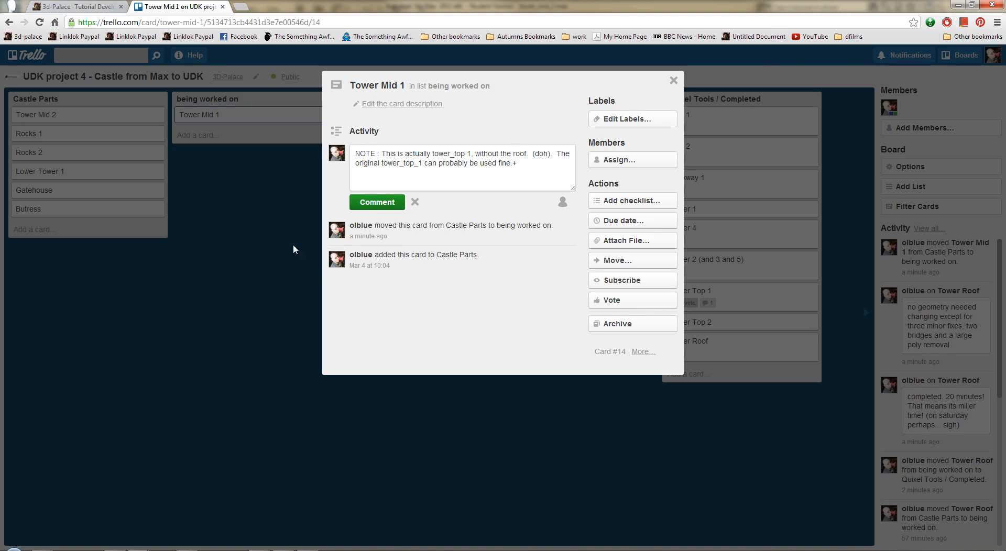
pyautogui.click(365, 203)
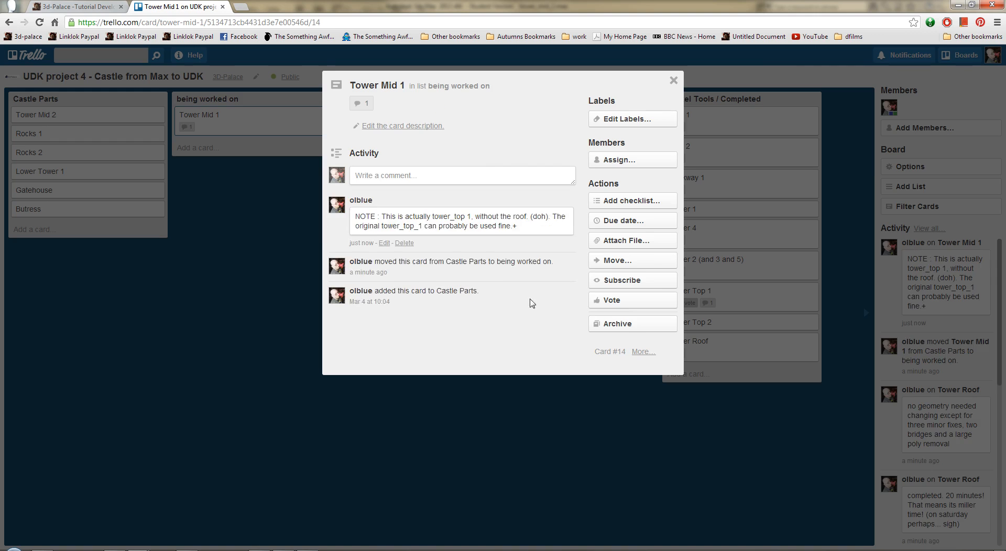
pyautogui.click(431, 435)
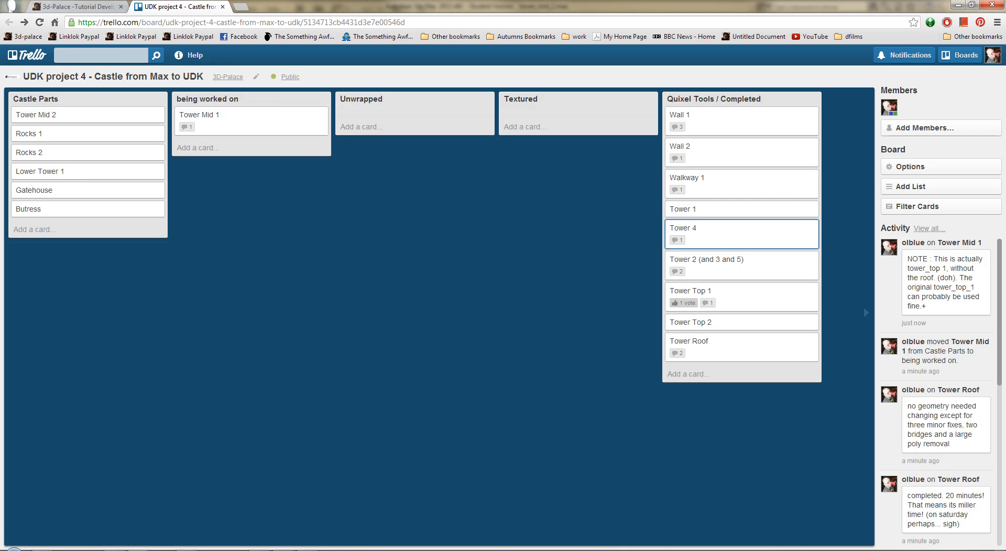